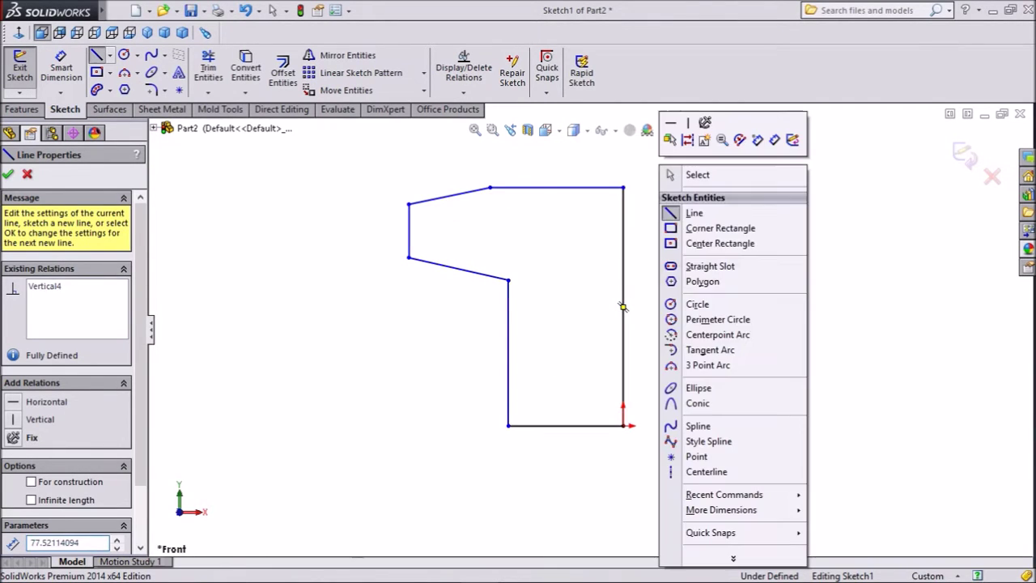
# Step: Leave the line tool and dimension the profile's long vertical edge through the origin to 965 mm
pyautogui.click(688, 176)
pyautogui.scroll(-1, 659, 159)
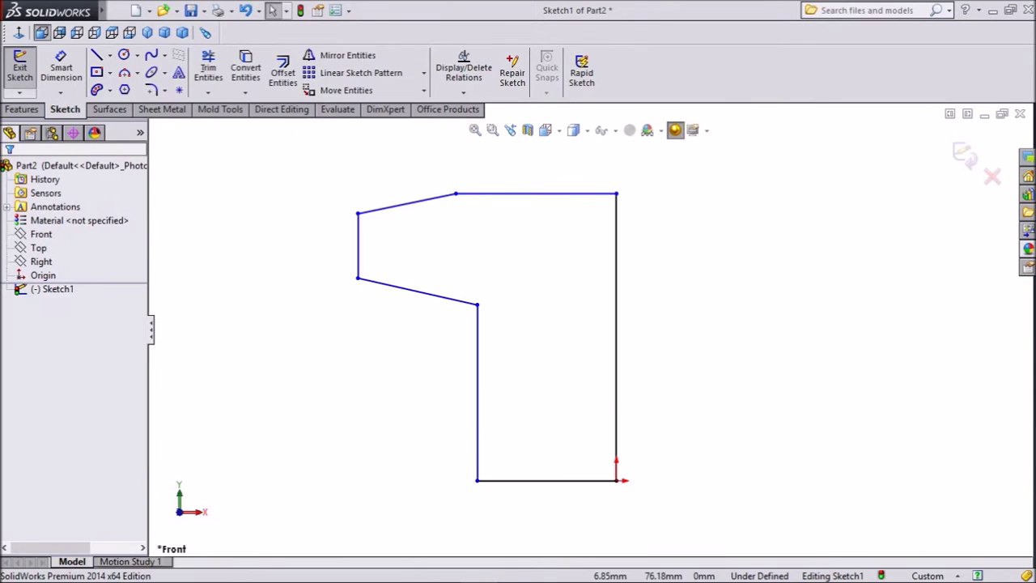
pyautogui.click(61, 69)
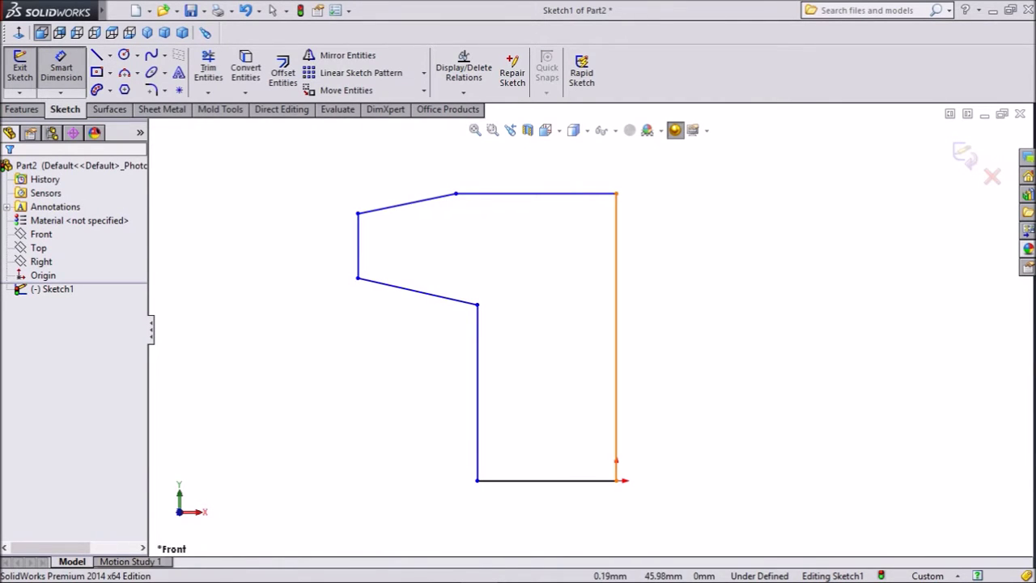
pyautogui.click(616, 336)
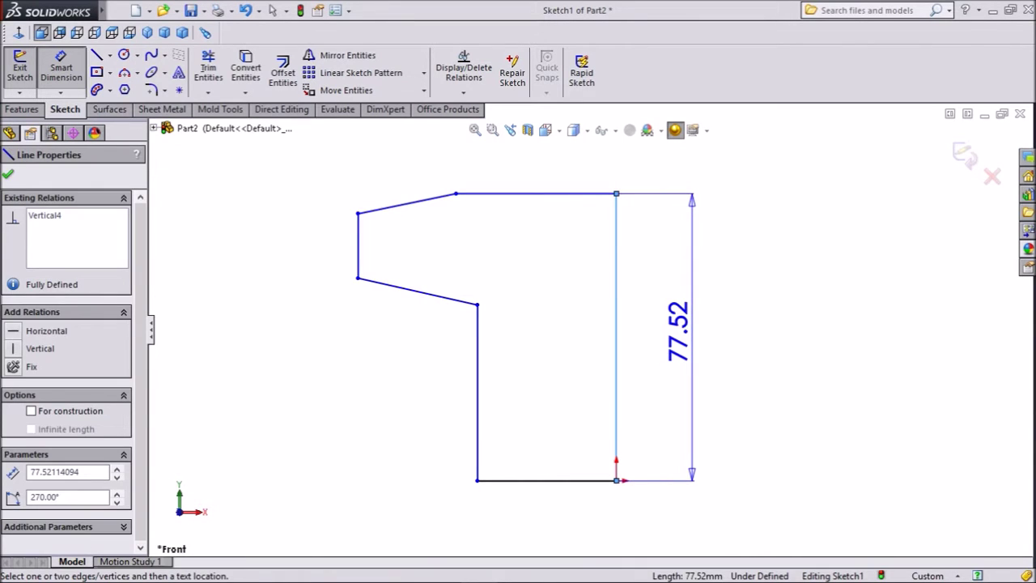
pyautogui.click(678, 330)
pyautogui.write('965')
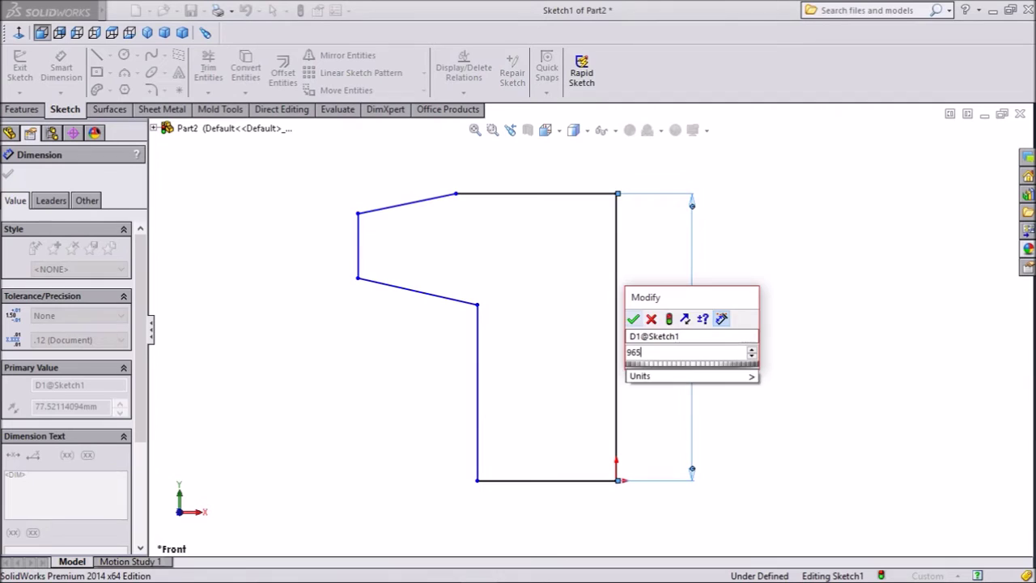
pyautogui.press('Return')
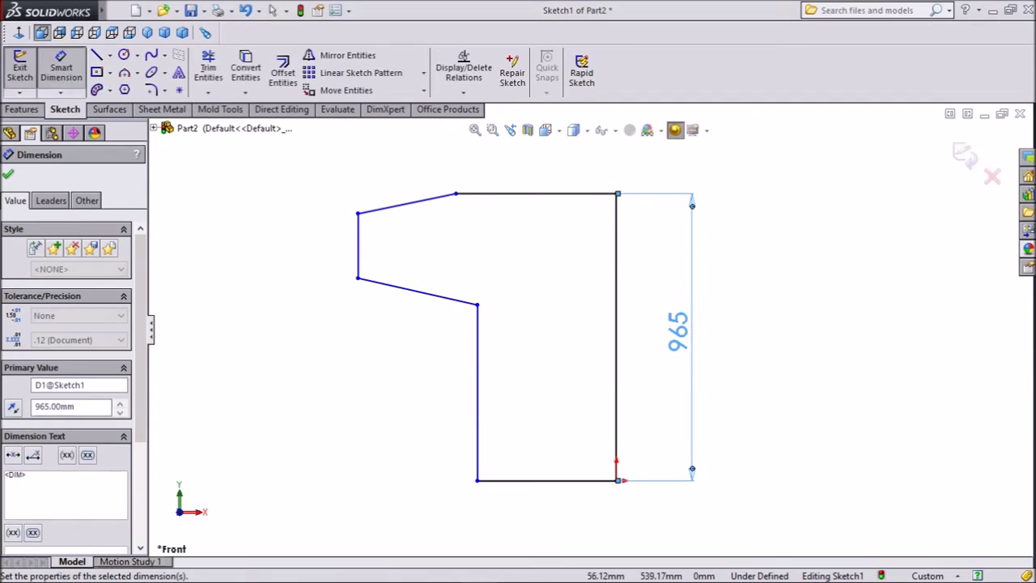
# Step: Dimension the profile's bottom horizontal edge to 508 mm
pyautogui.click(551, 481)
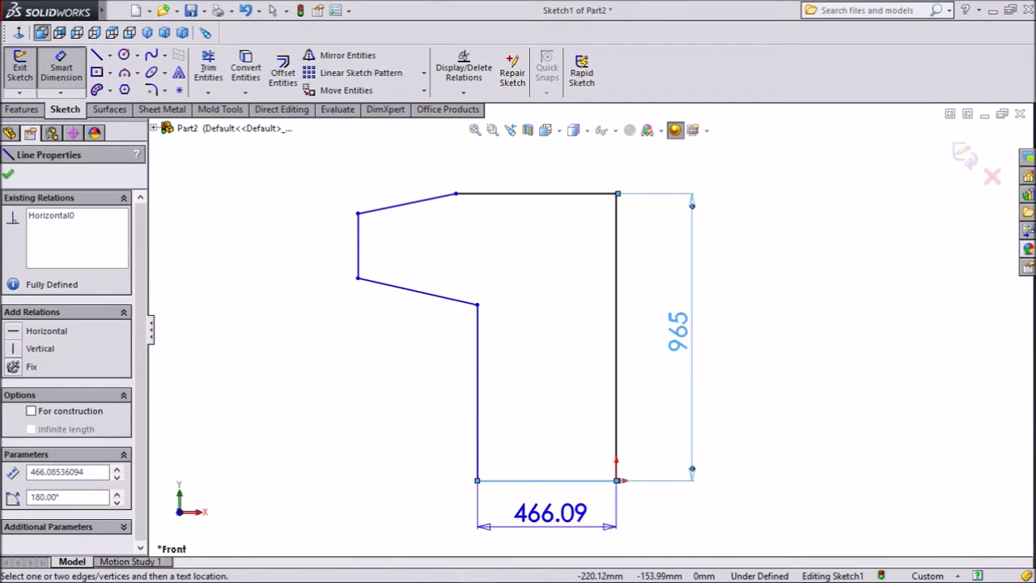
pyautogui.click(551, 512)
pyautogui.write('50/')
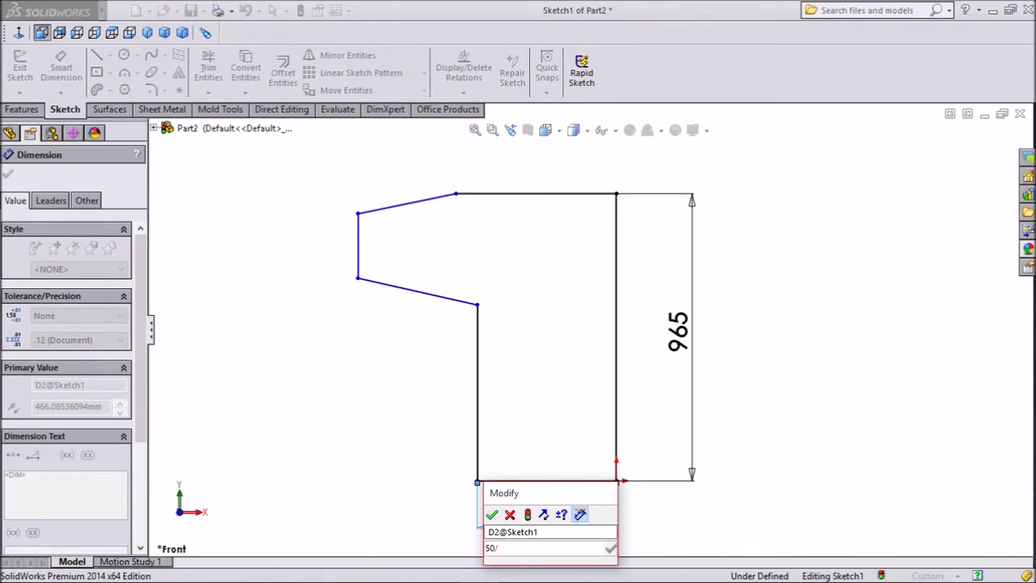
pyautogui.press('BackSpace')
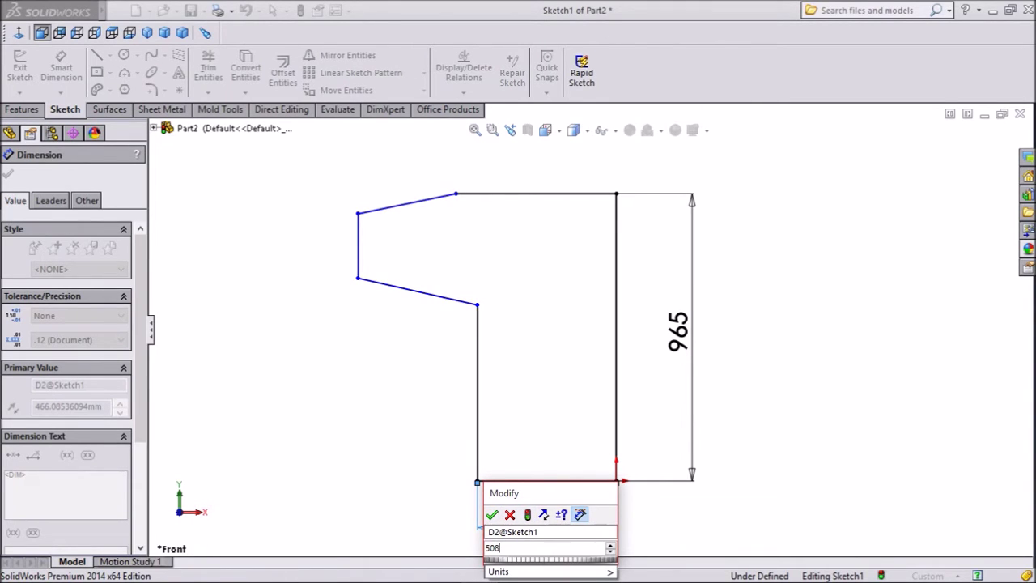
pyautogui.press('Return')
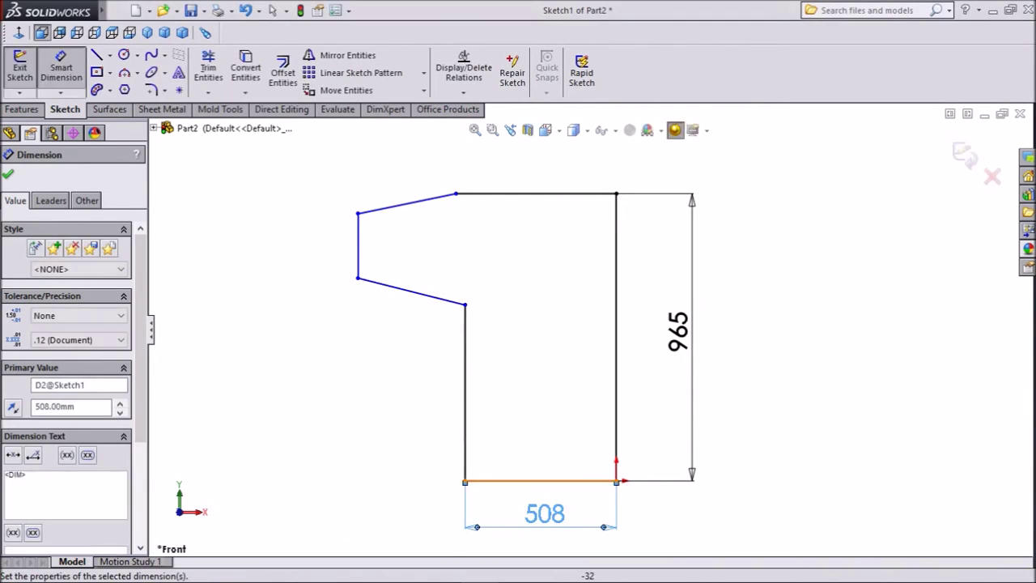
# Step: Dimension the profile's top horizontal edge to 635 mm
pyautogui.click(536, 194)
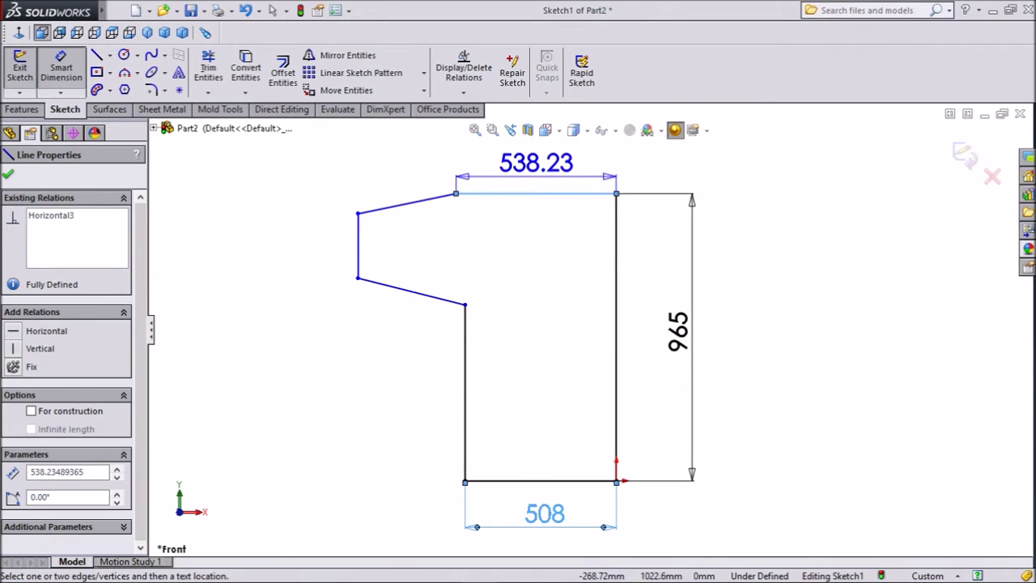
pyautogui.click(518, 165)
pyautogui.write('635')
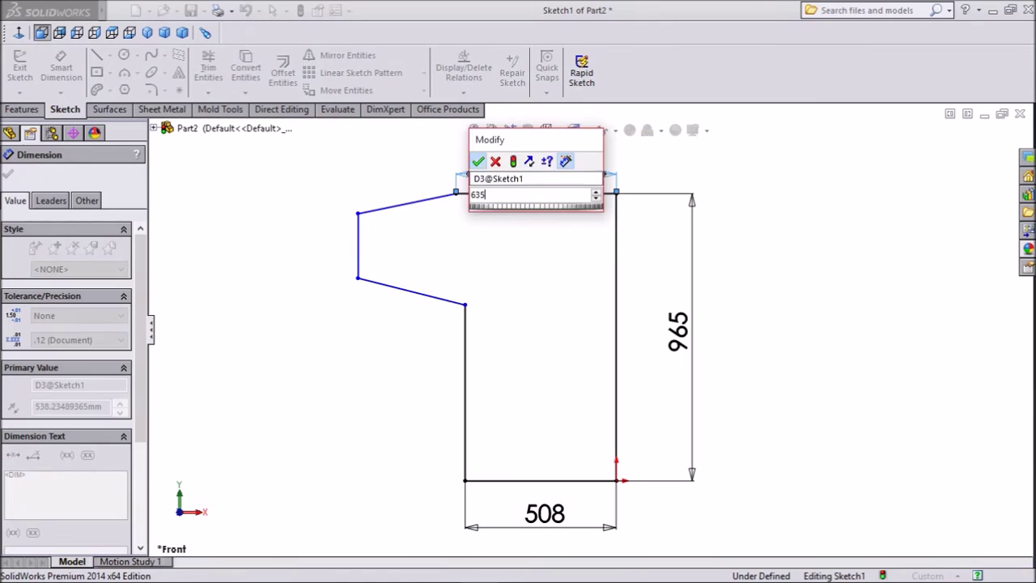
pyautogui.press('Return')
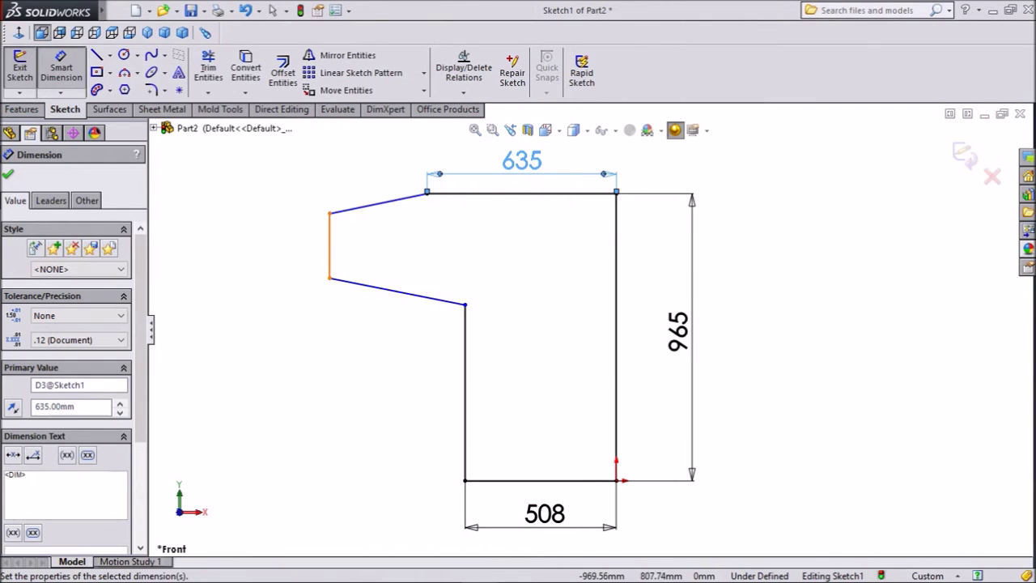
# Step: Dimension the overall width between the short outer vertical edge and the long vertical edge to 940 mm
pyautogui.click(330, 242)
pyautogui.click(617, 261)
pyautogui.scroll(2, 560, 238)
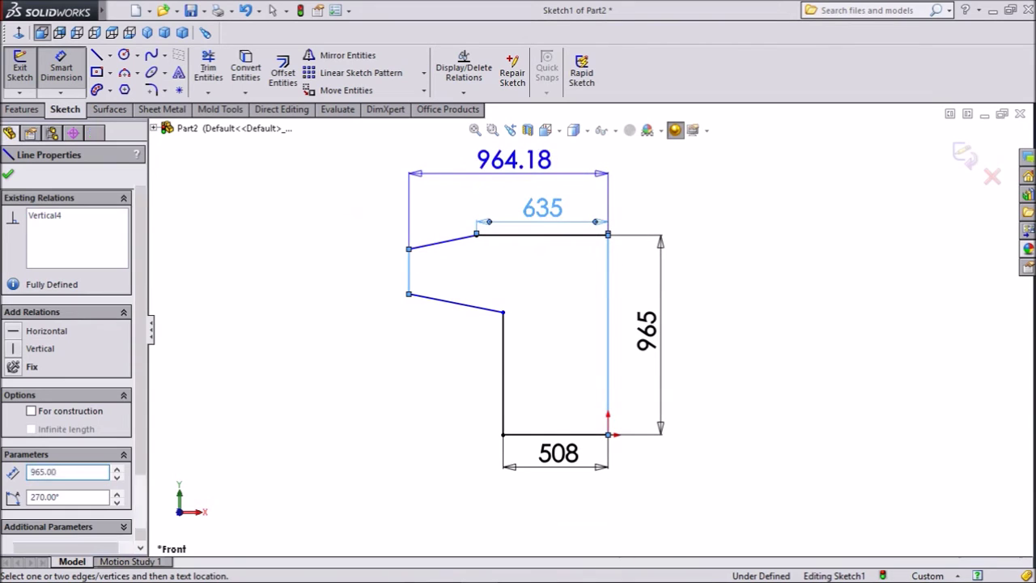
pyautogui.click(514, 159)
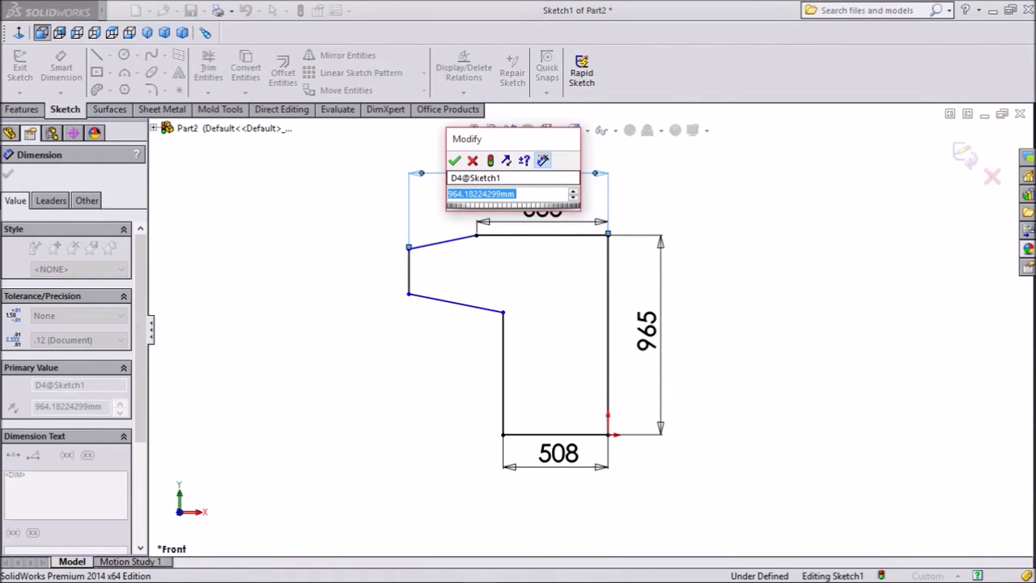
pyautogui.write('940')
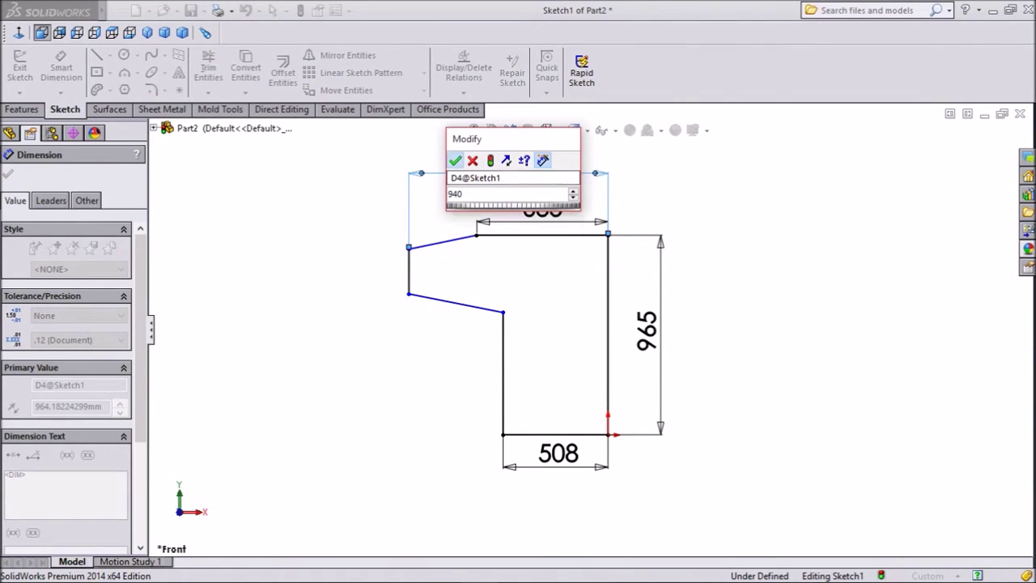
pyautogui.press('Return')
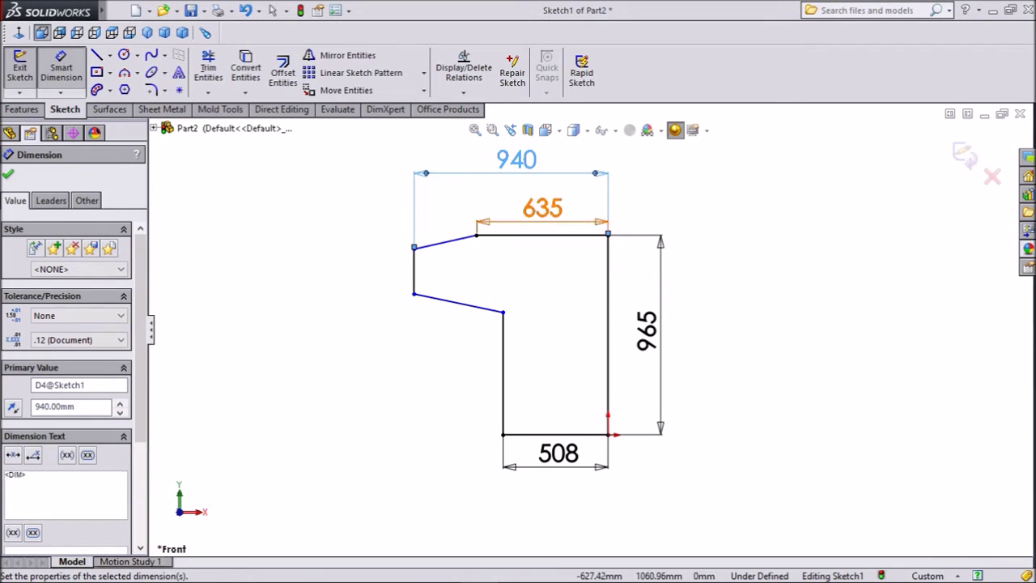
# Step: Dimension the short outer vertical edge of the overhang to 240 mm
pyautogui.click(413, 271)
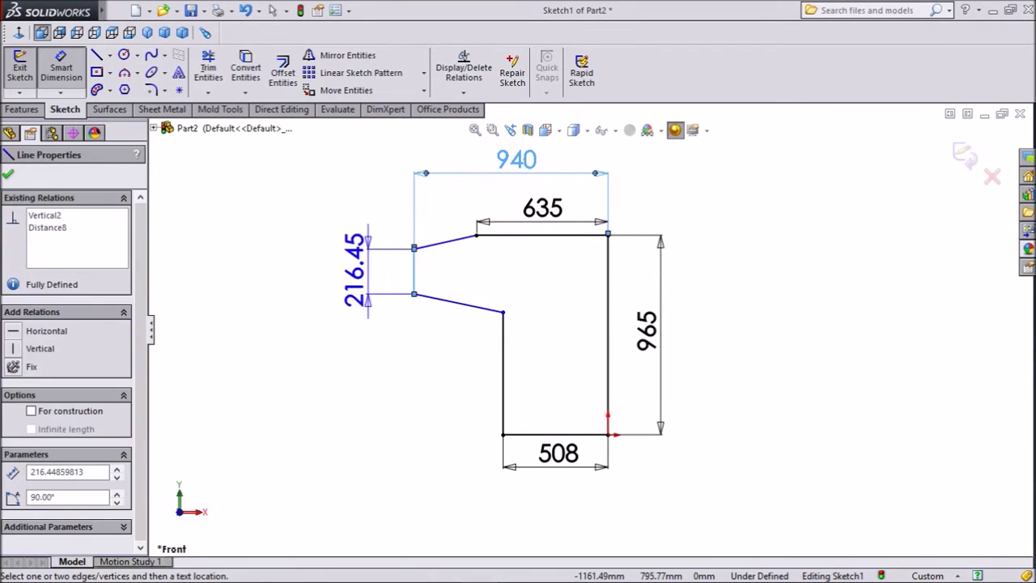
pyautogui.click(359, 271)
pyautogui.write('240')
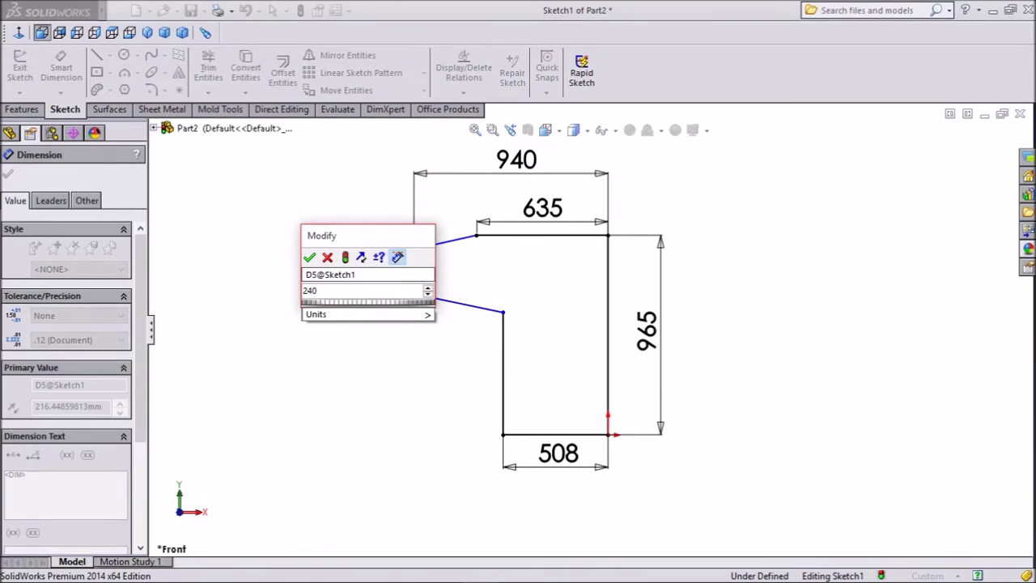
pyautogui.press('Return')
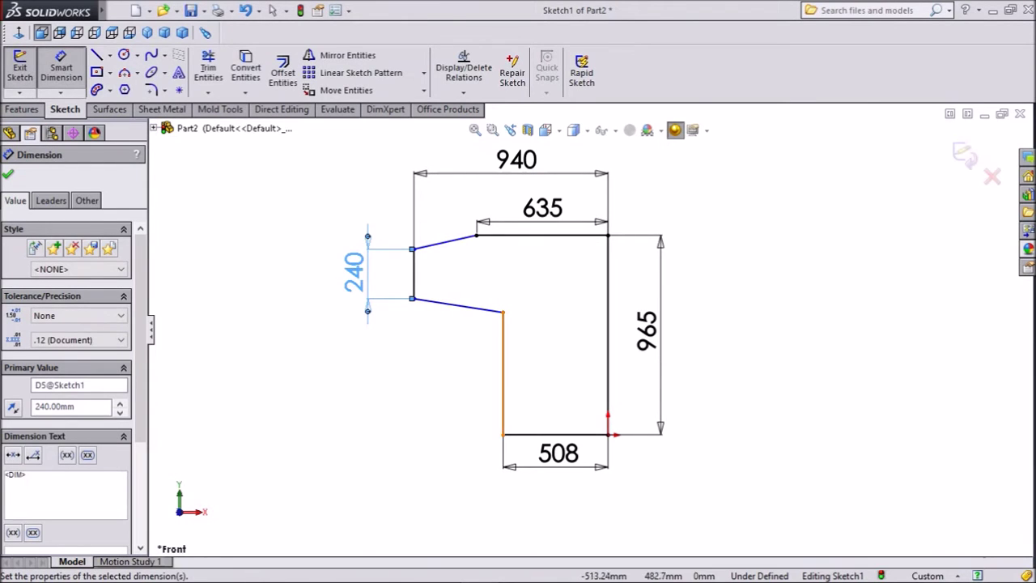
# Step: Set the angle between the inner vertical edge and the overhang's lower sloping edge to 96°
pyautogui.click(502, 337)
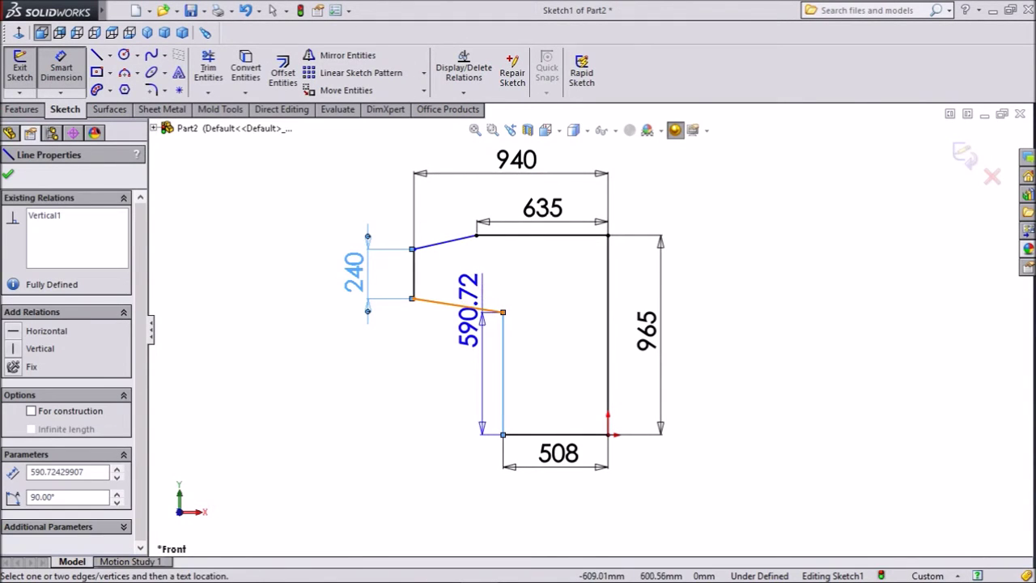
pyautogui.click(466, 307)
pyautogui.click(453, 292)
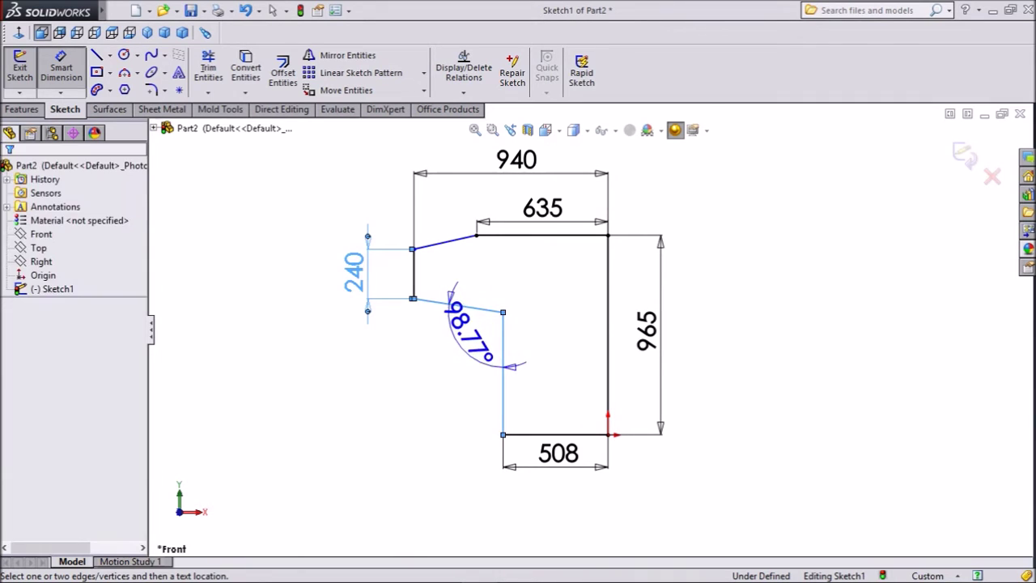
pyautogui.write('96')
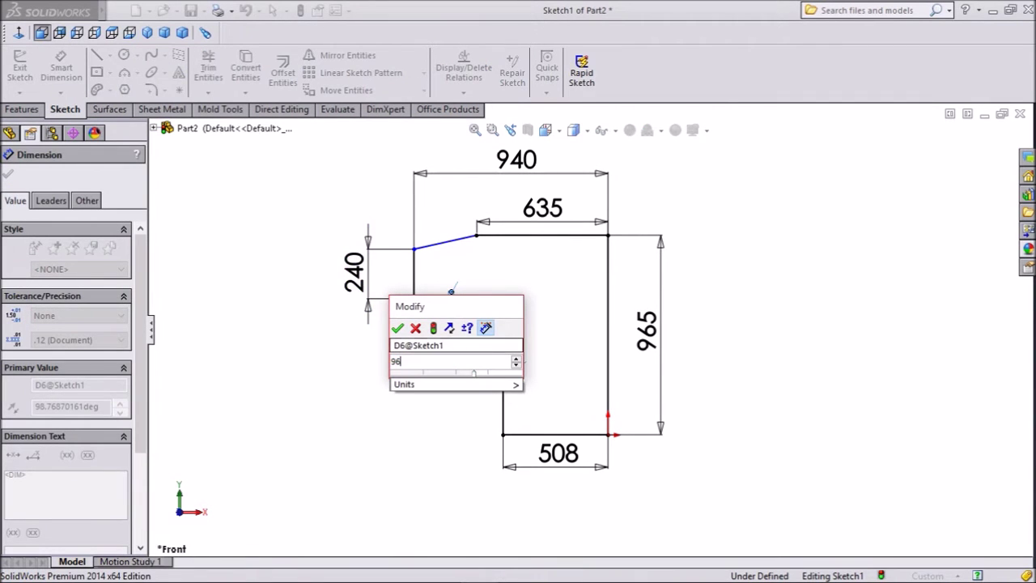
pyautogui.press('Return')
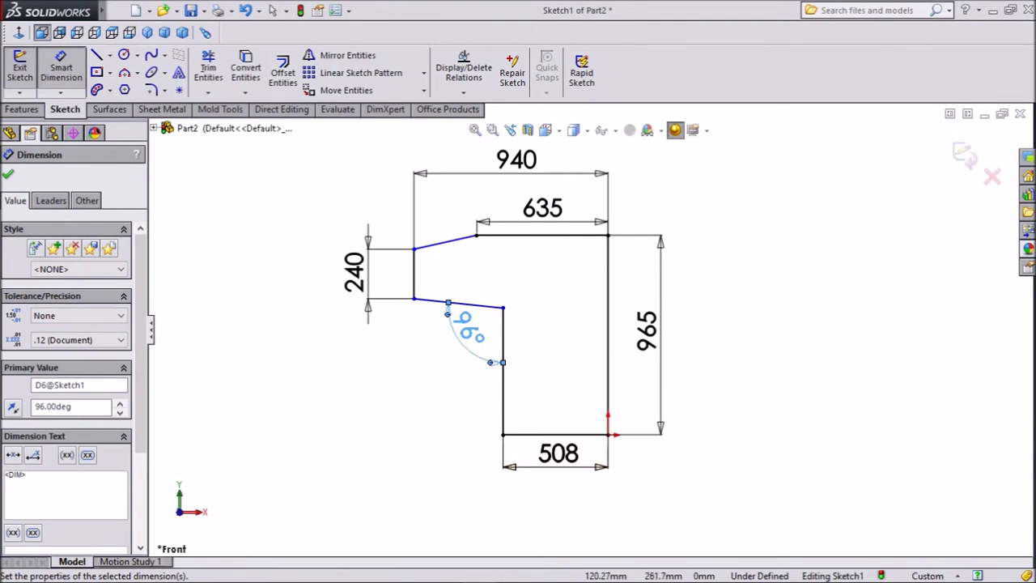
# Step: Dimension the inner vertical edge below the overhang to 660 mm
pyautogui.scroll(2, 585, 328)
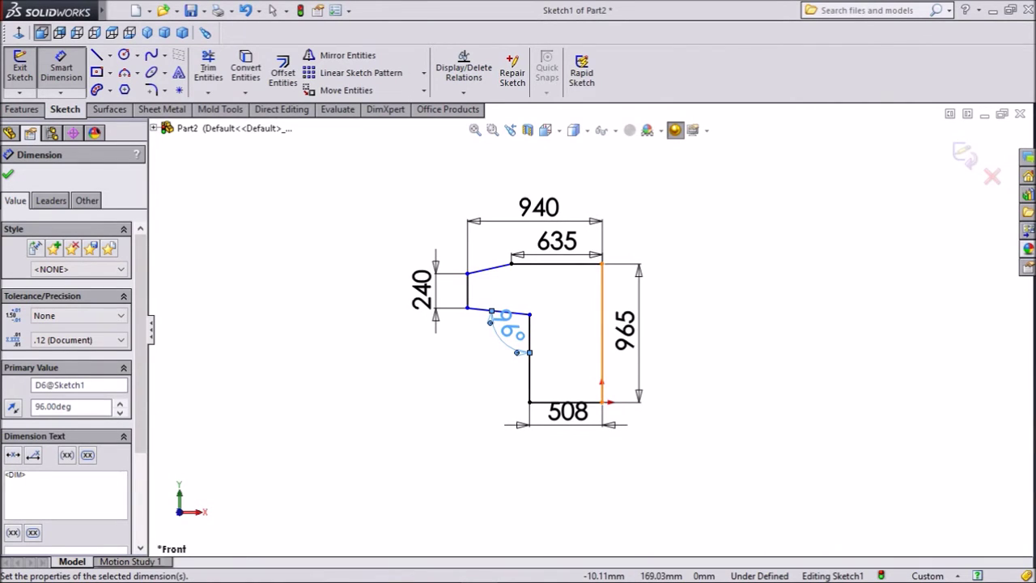
pyautogui.click(529, 362)
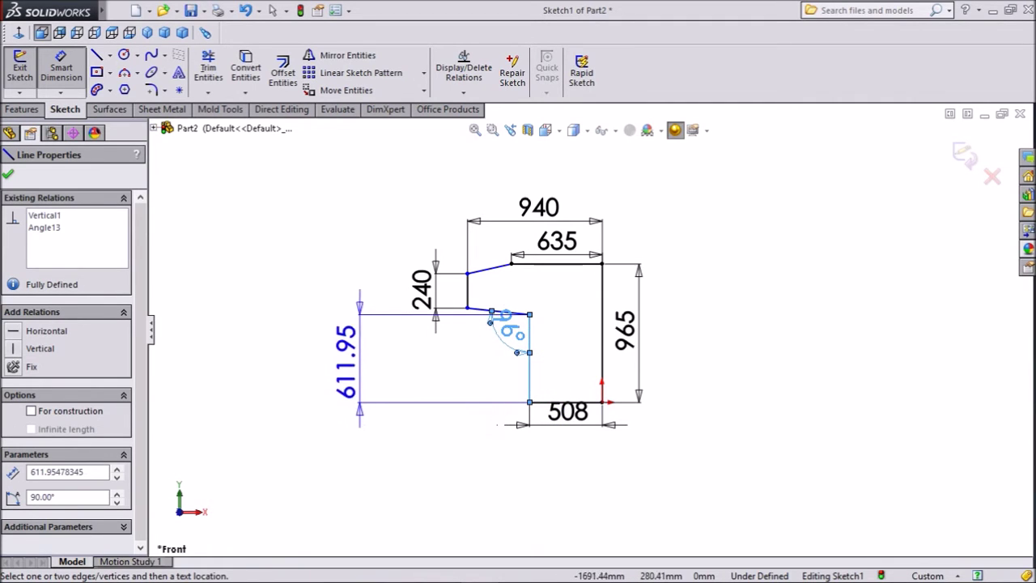
pyautogui.click(356, 356)
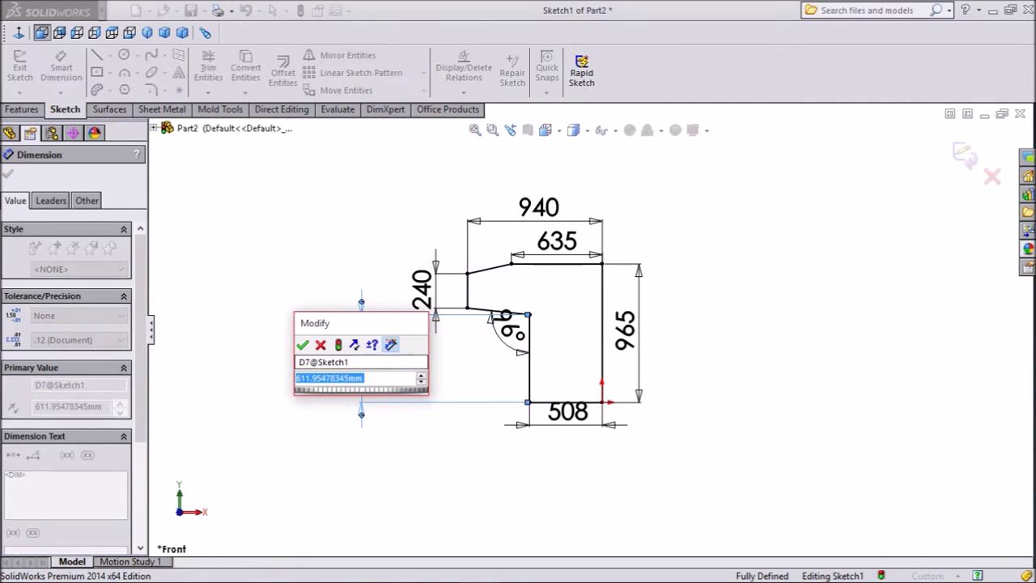
pyautogui.write('660')
pyautogui.press('Return')
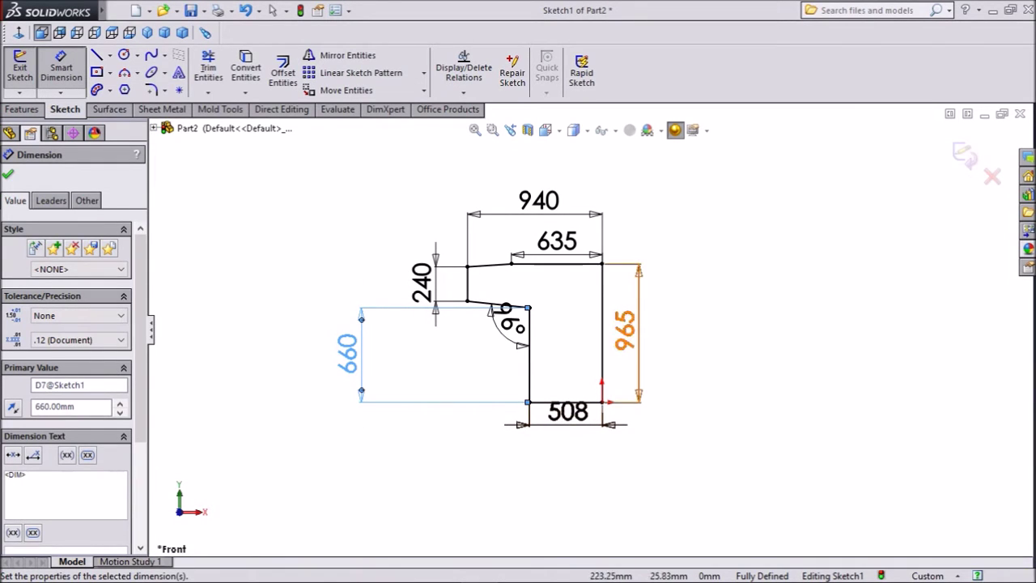
# Step: Start a blind boss extrusion of the dimensioned profile with a depth of 1245 mm
pyautogui.scroll(-1, 556, 322)
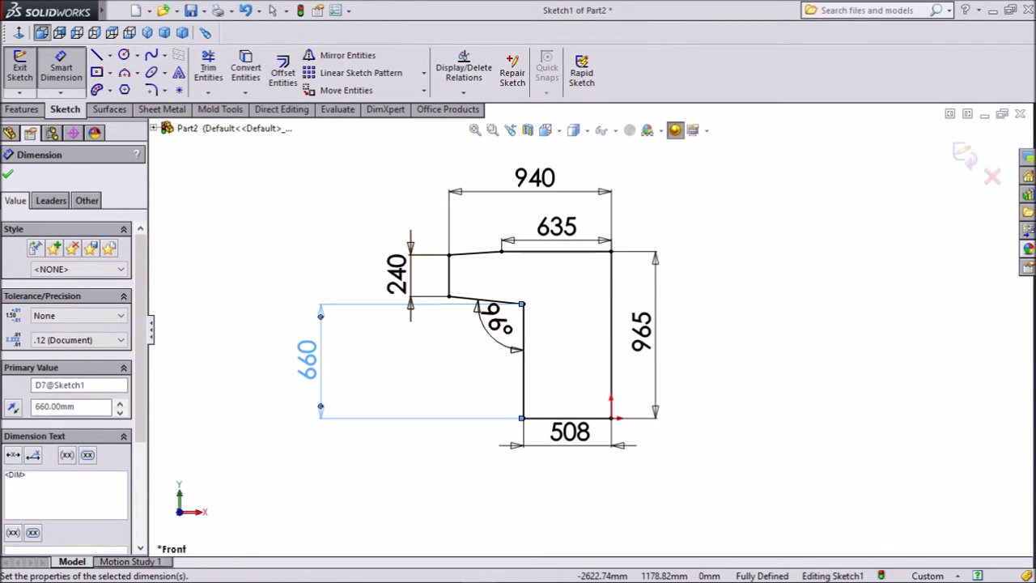
pyautogui.press('Escape')
pyautogui.click(22, 109)
pyautogui.click(27, 72)
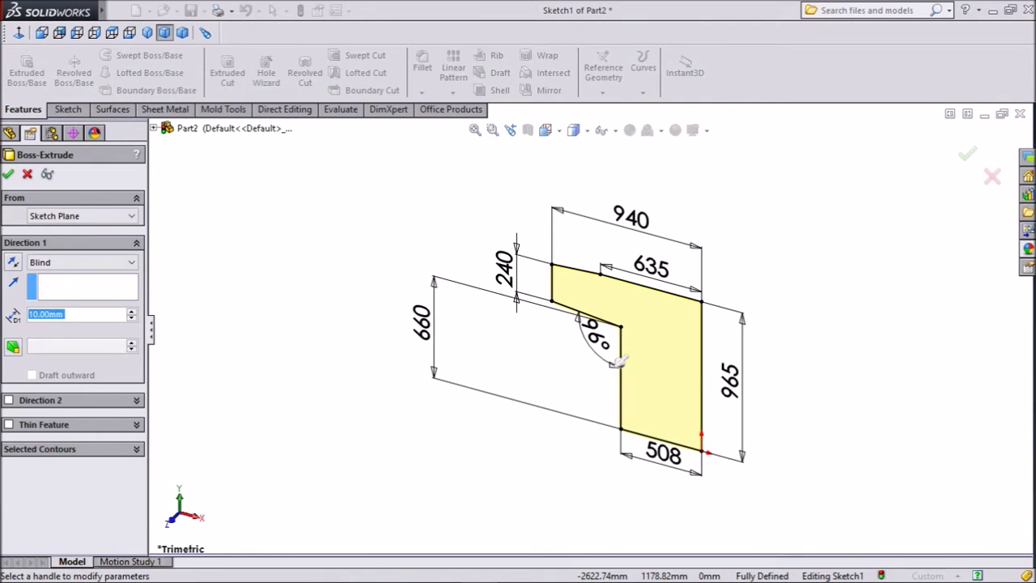
pyautogui.write('1245')
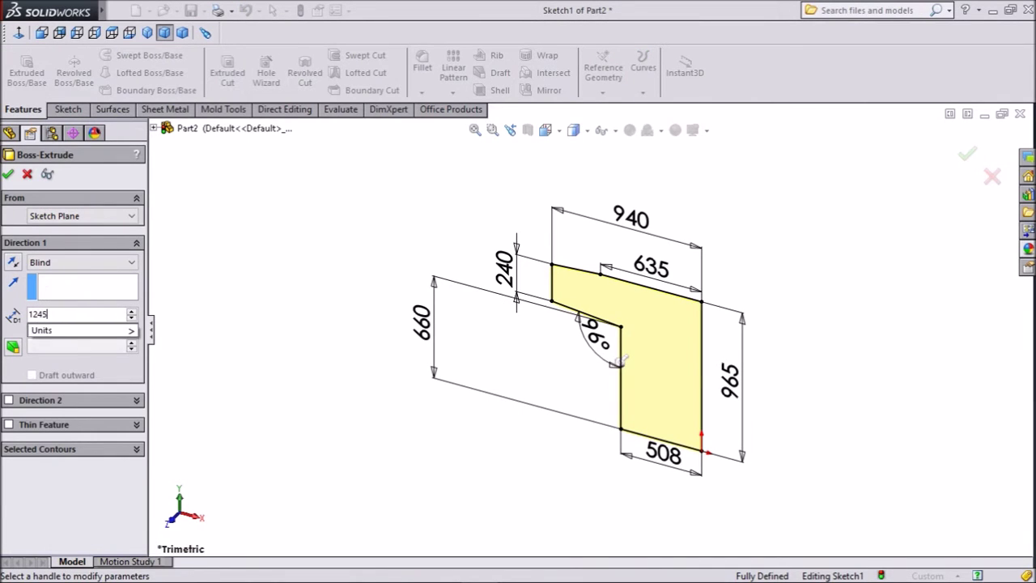
pyautogui.press('Return')
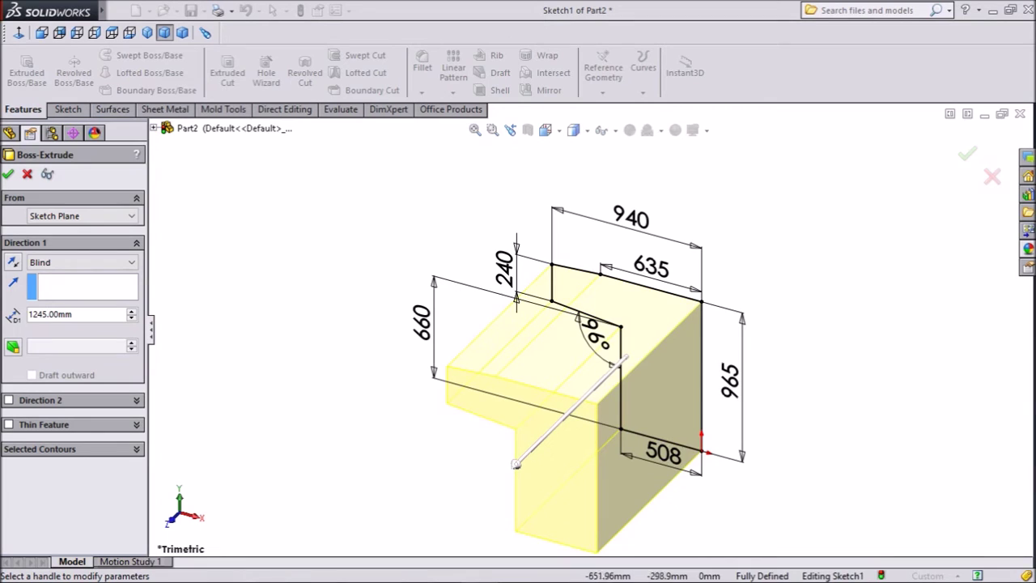
# Step: Reverse the extrusion direction to the back side of the sketch plane and complete the boss
pyautogui.scroll(2, 645, 489)
pyautogui.scroll(-2, 655, 530)
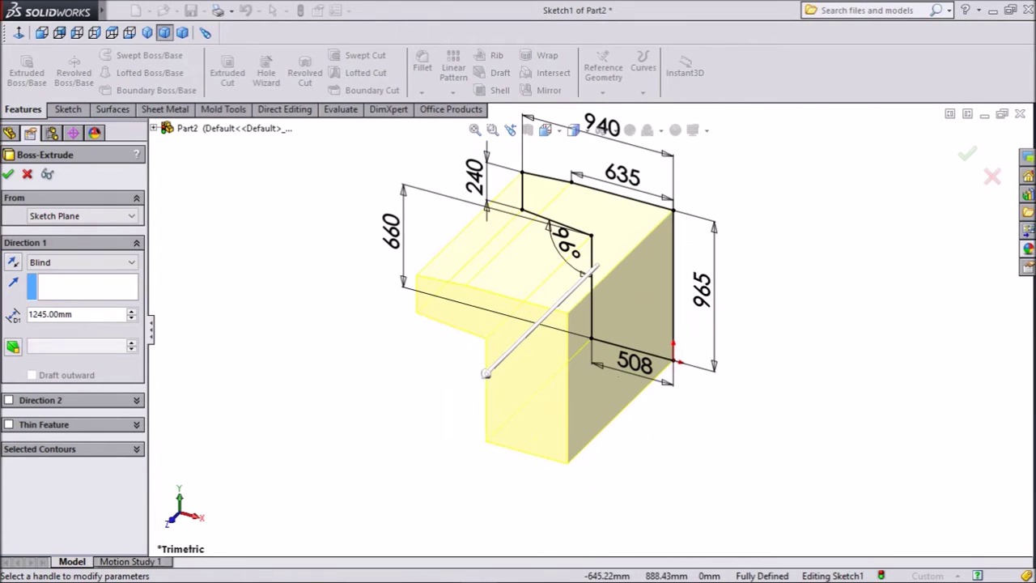
pyautogui.click(13, 262)
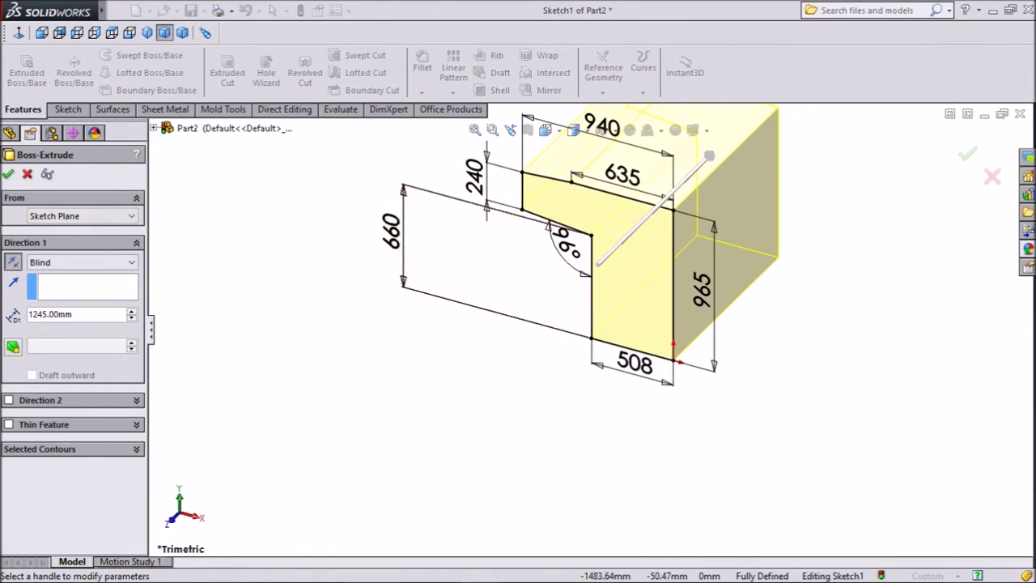
pyautogui.scroll(3, 631, 192)
pyautogui.scroll(-1, 658, 185)
pyautogui.scroll(-3, 704, 166)
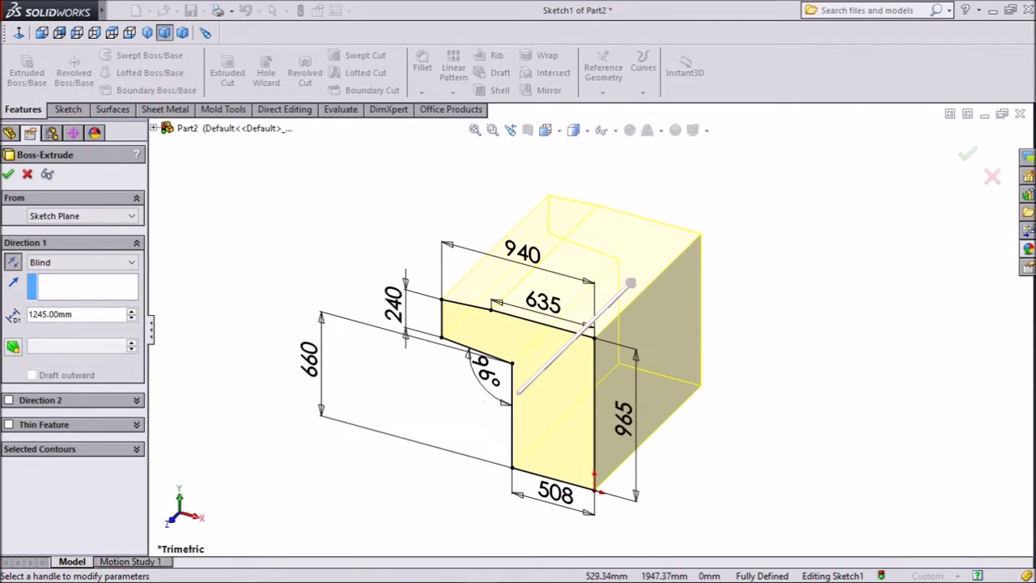
pyautogui.click(8, 174)
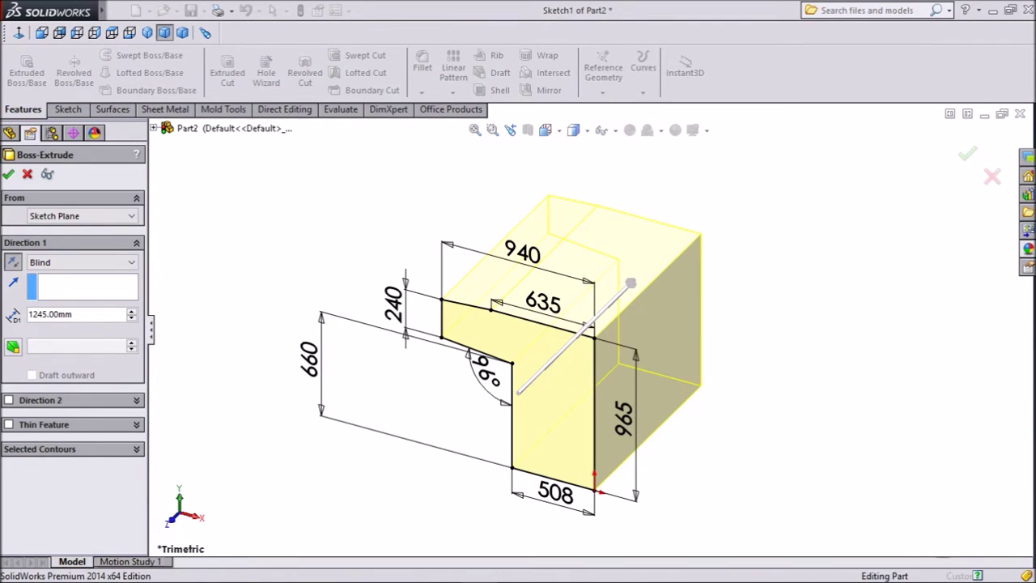
# Step: Mirror the boss extrusion about its large flat side face opposite the overhang to form a symmetric T-shaped body
pyautogui.scroll(-1, 778, 423)
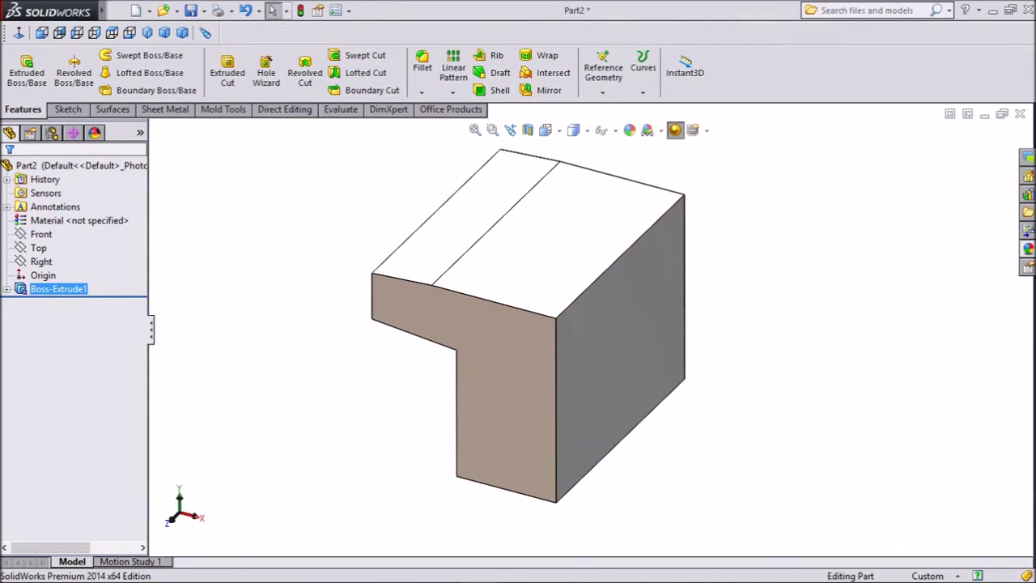
pyautogui.click(544, 90)
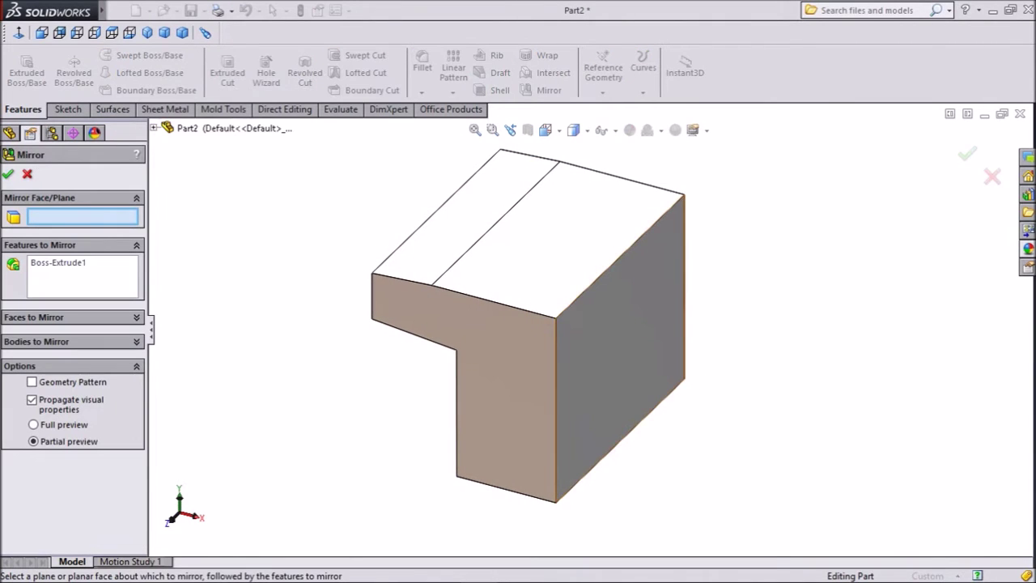
pyautogui.click(638, 372)
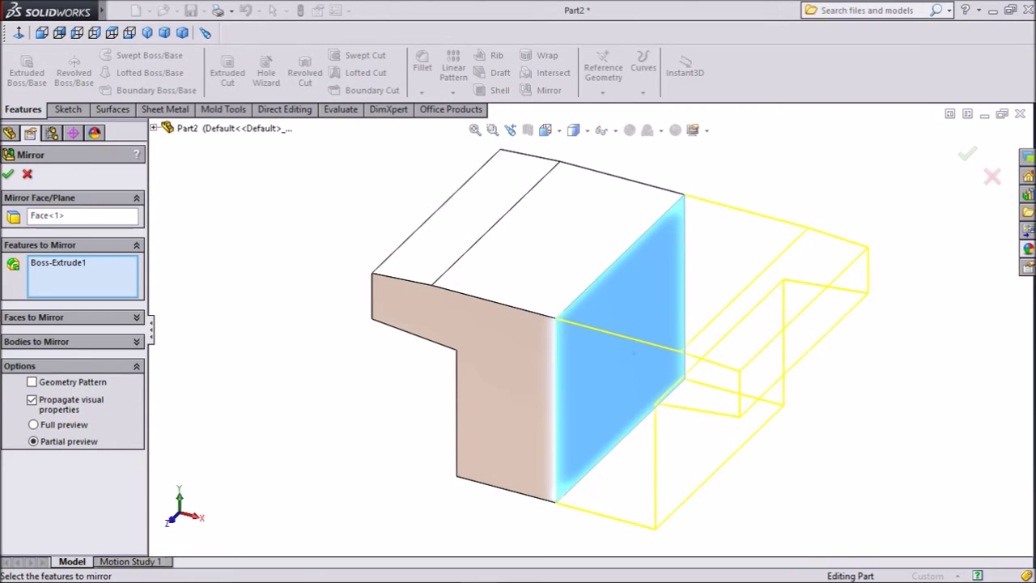
pyautogui.press('Return')
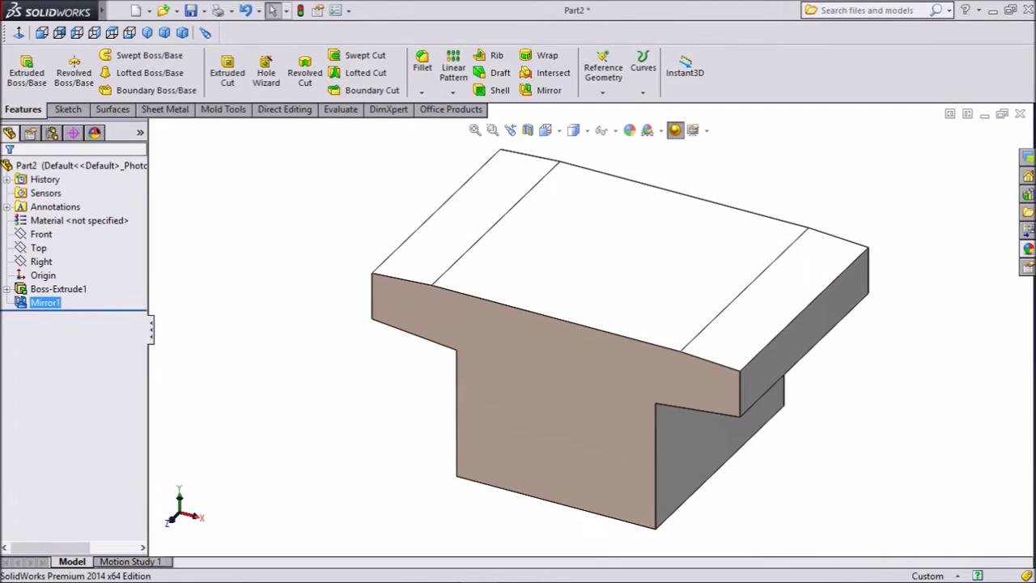
# Step: Start a new sketch on the Right plane and view it straight on
pyautogui.moveTo(638, 372); pyautogui.dragTo(623, 330, button='middle')
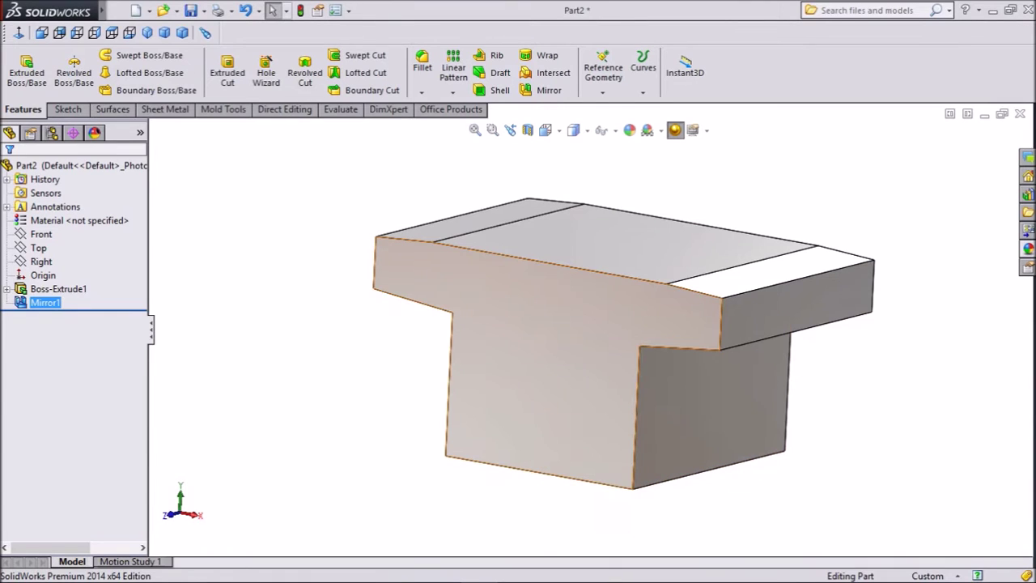
pyautogui.click(39, 261)
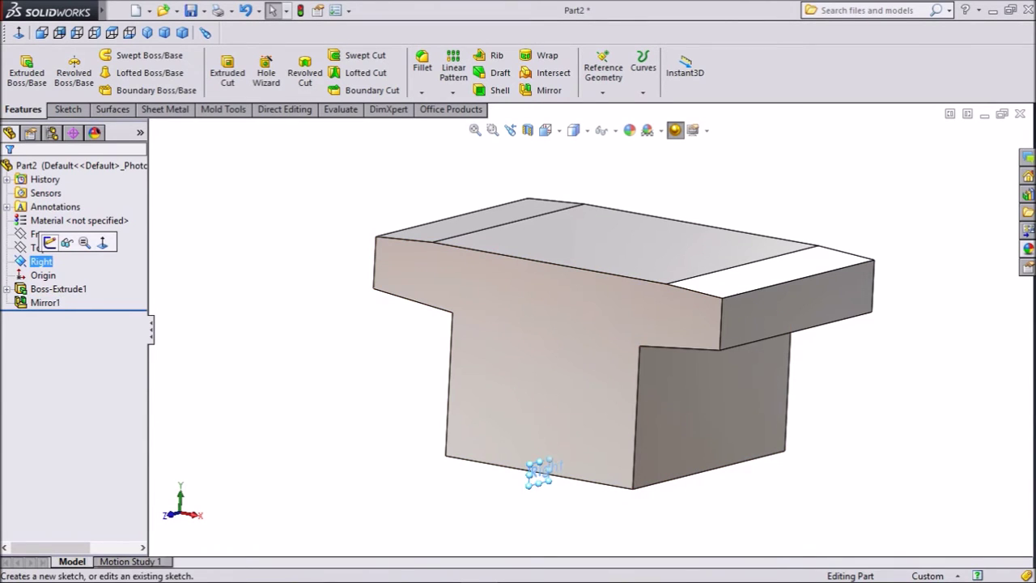
pyautogui.click(50, 242)
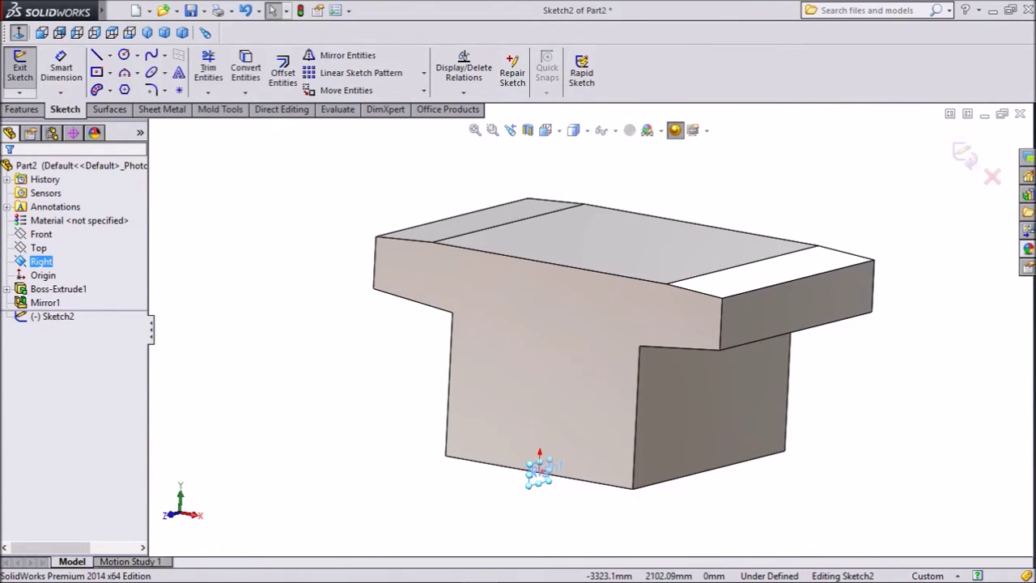
pyautogui.click(18, 32)
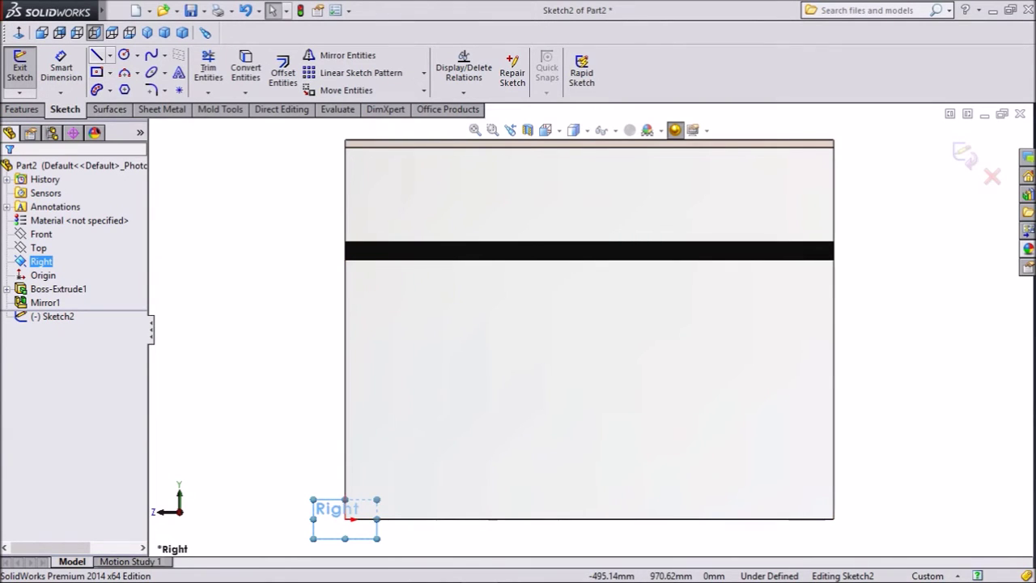
# Step: Sketch four connected lines from the body's top edge to its bottom edge near the rear, ending in a 45° segment about 190 mm long
pyautogui.click(96, 55)
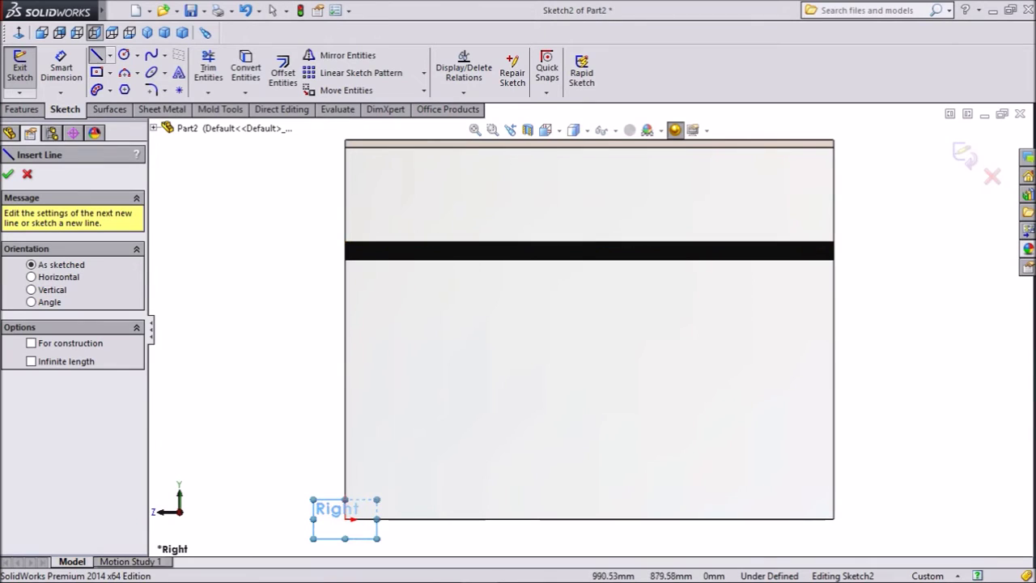
pyautogui.scroll(-1, 769, 142)
pyautogui.scroll(-1, 698, 171)
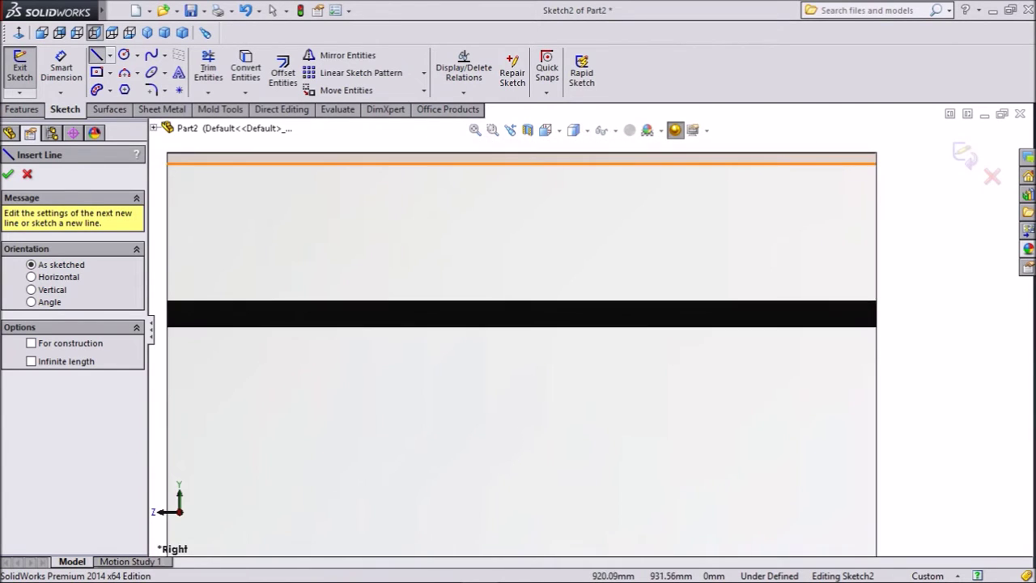
pyautogui.scroll(2, 696, 172)
pyautogui.scroll(-1, 682, 223)
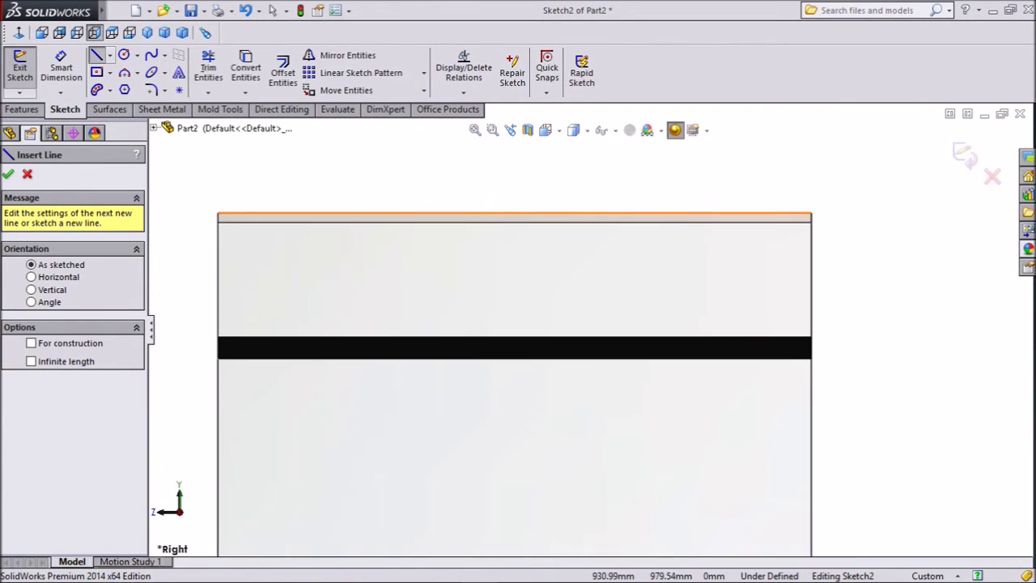
pyautogui.click(653, 230)
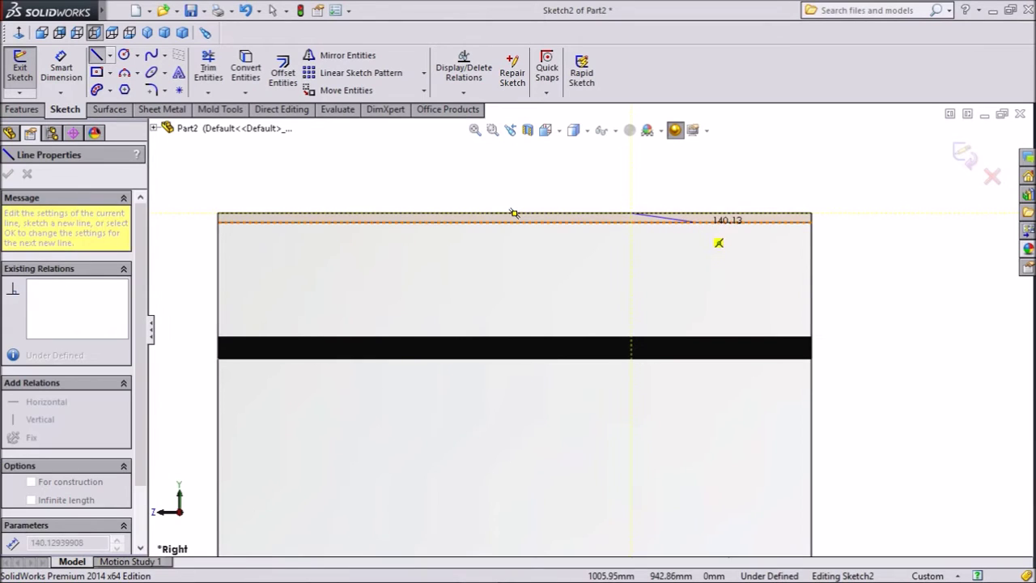
pyautogui.click(697, 222)
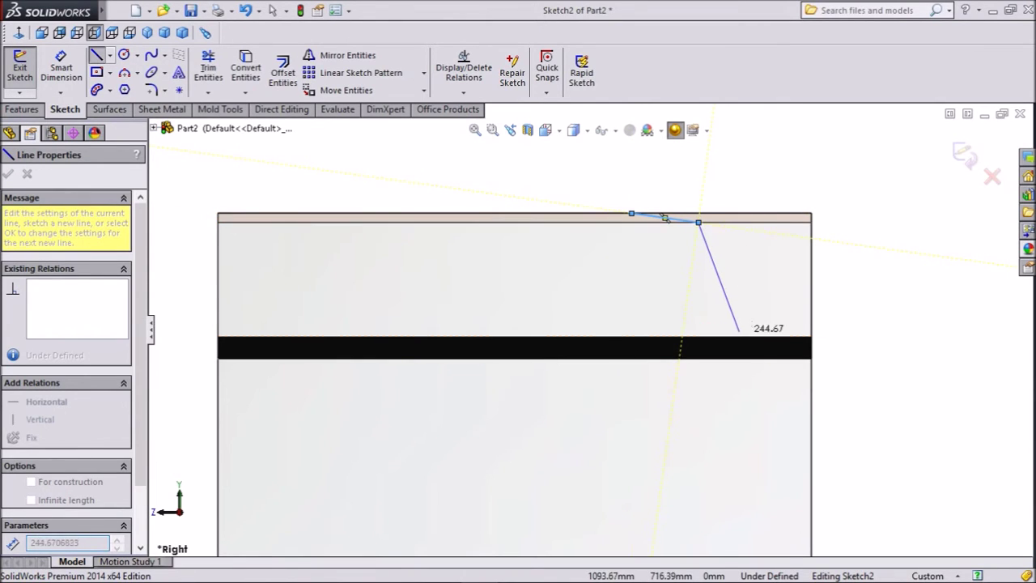
pyautogui.click(739, 338)
pyautogui.scroll(3, 740, 340)
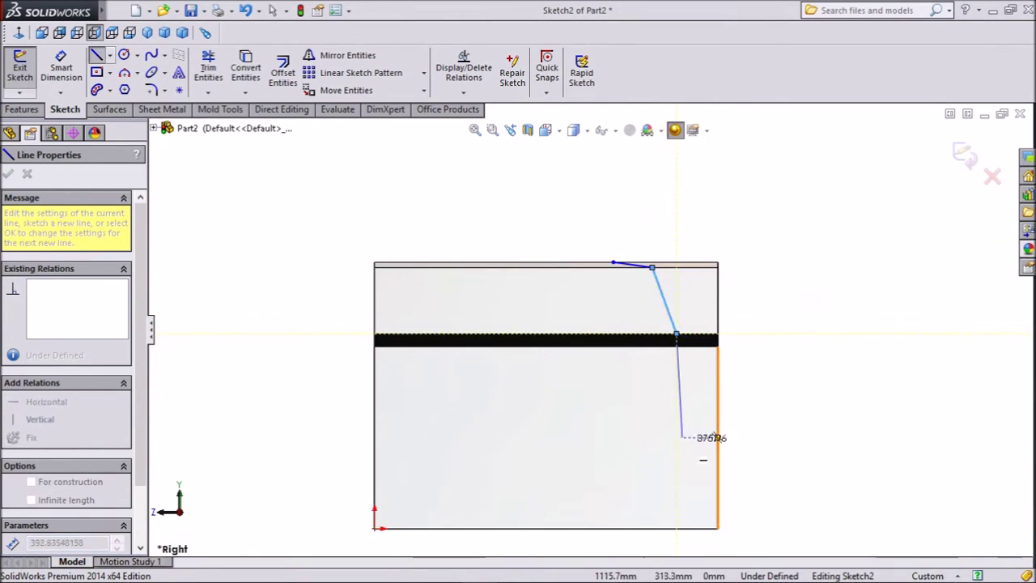
pyautogui.click(675, 491)
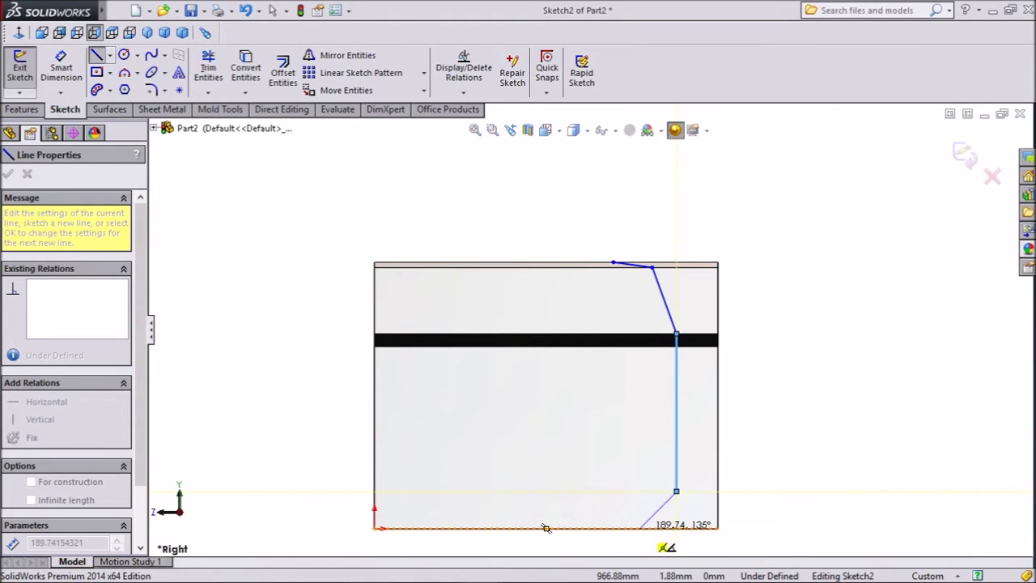
pyautogui.click(640, 528)
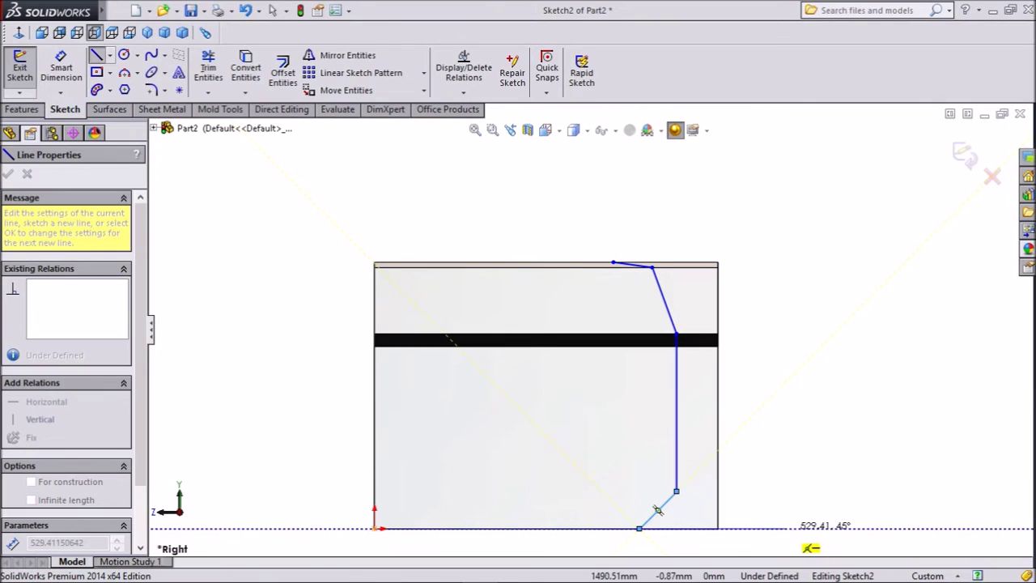
# Step: Close the profile beyond the body's rear end with a horizontal line about 529 mm long, a 965 mm vertical and a top line about 623 mm long
pyautogui.click(785, 528)
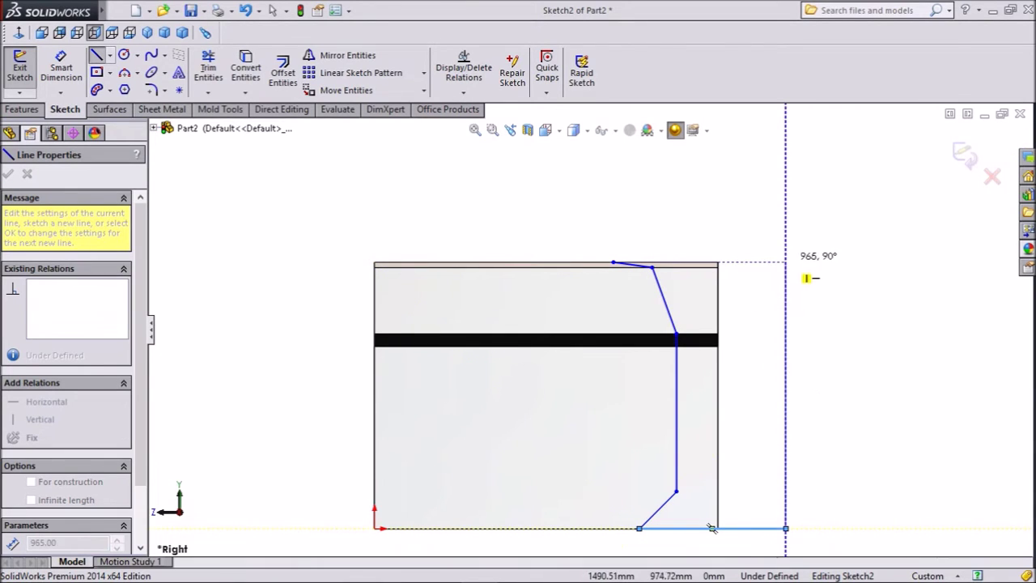
pyautogui.scroll(-2, 825, 237)
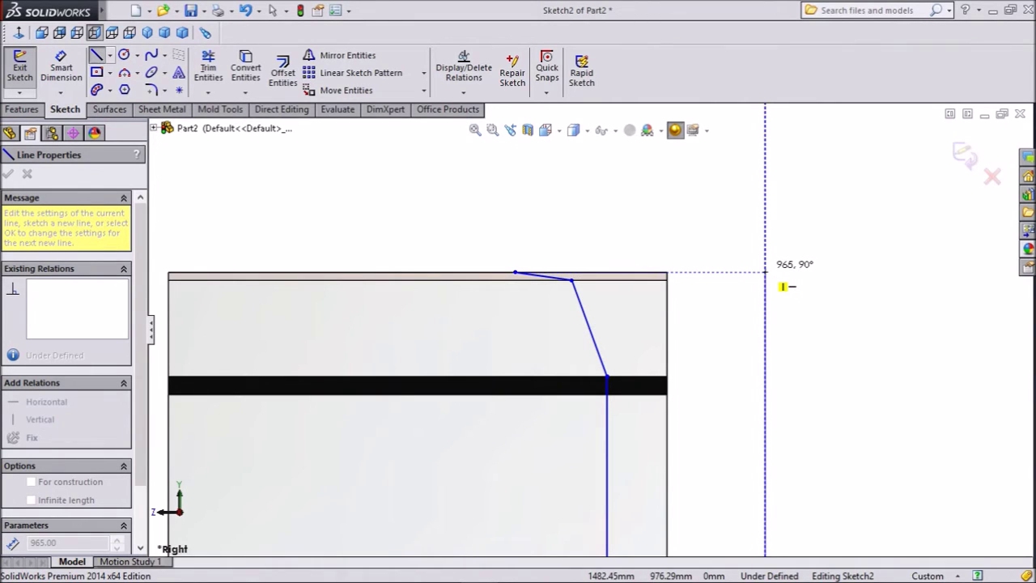
pyautogui.click(765, 273)
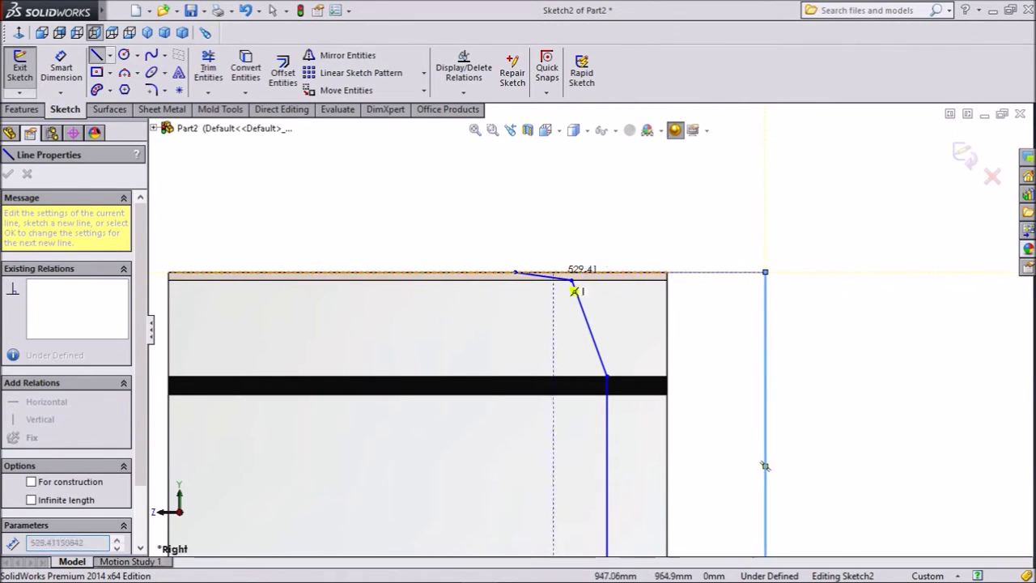
pyautogui.doubleClick(515, 272)
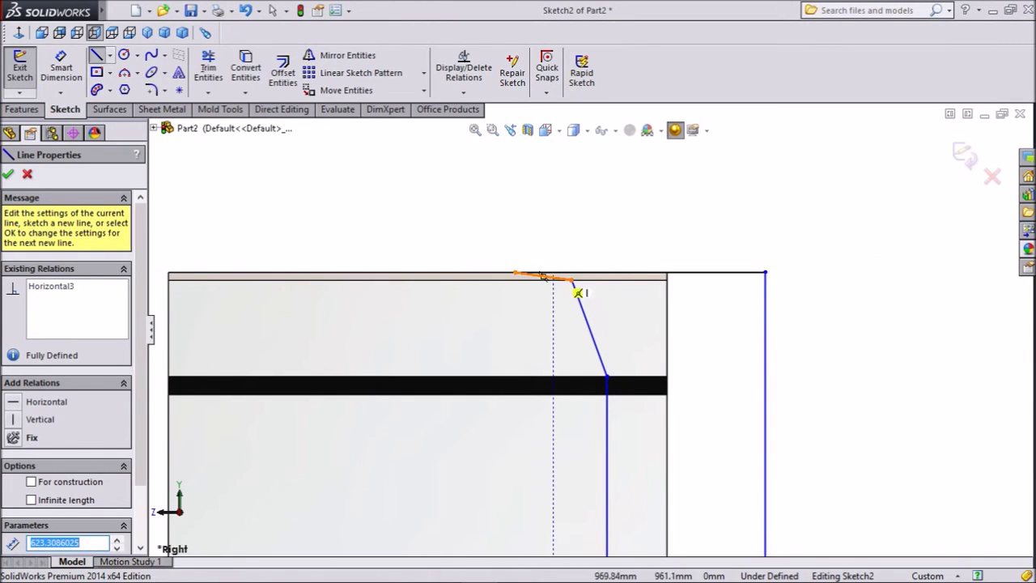
pyautogui.rightClick(607, 208)
pyautogui.click(648, 192)
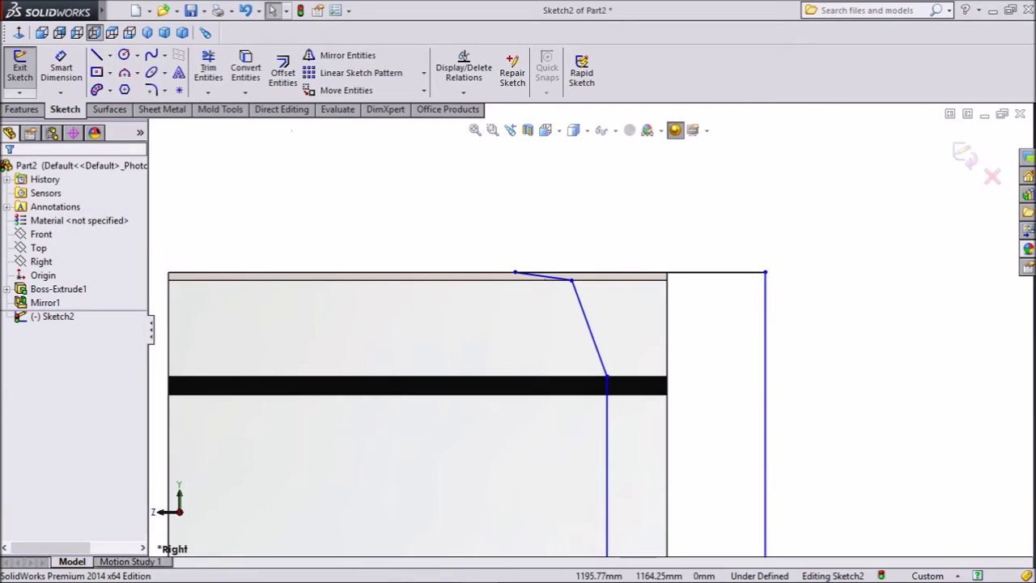
# Step: Set the angle between the profile's lower slanted line and its bottom horizontal line to 60°
pyautogui.scroll(3, 691, 241)
pyautogui.scroll(-3, 599, 496)
pyautogui.scroll(3, 539, 441)
pyautogui.scroll(-1, 500, 443)
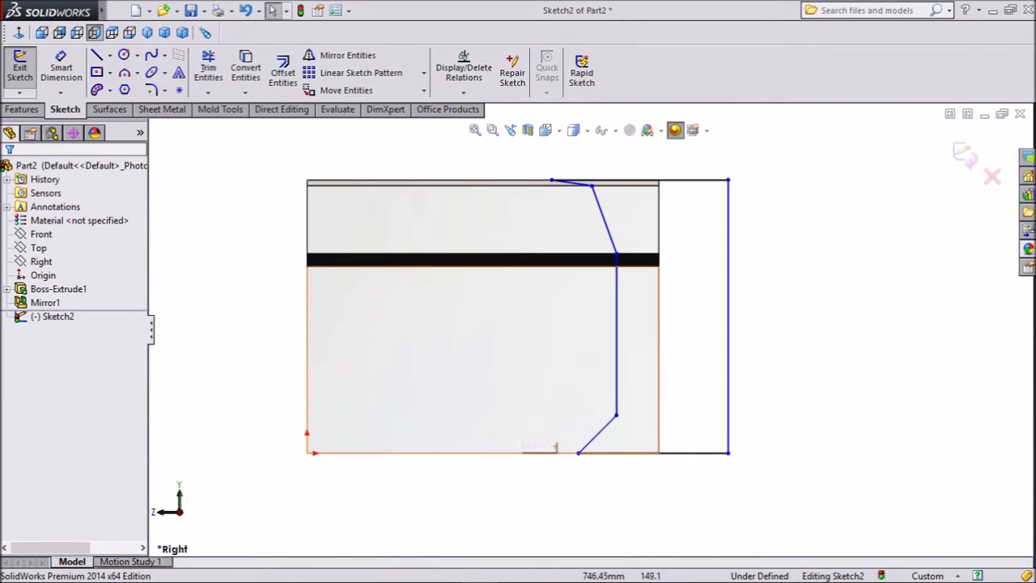
pyautogui.scroll(-1, 578, 203)
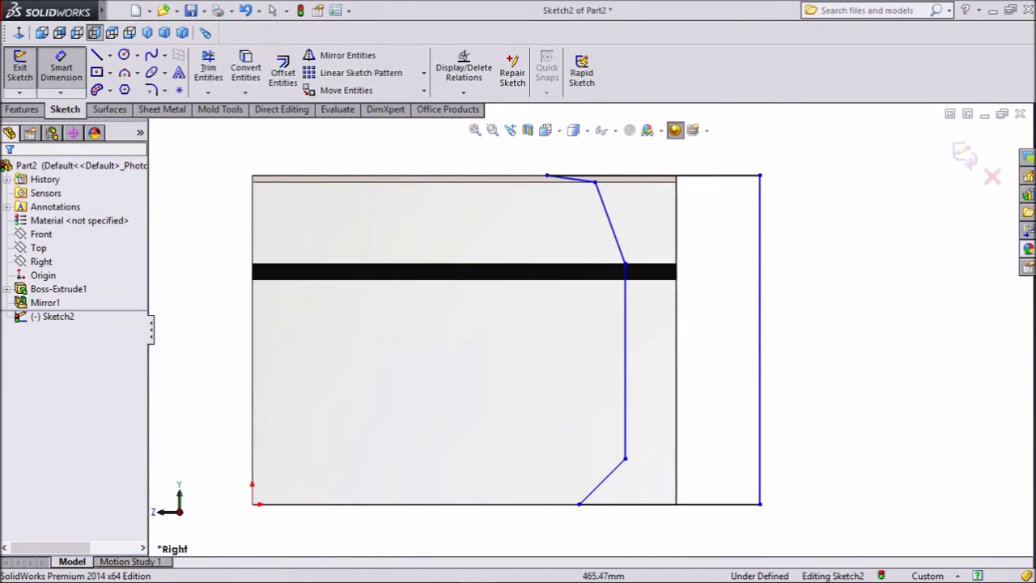
pyautogui.click(602, 481)
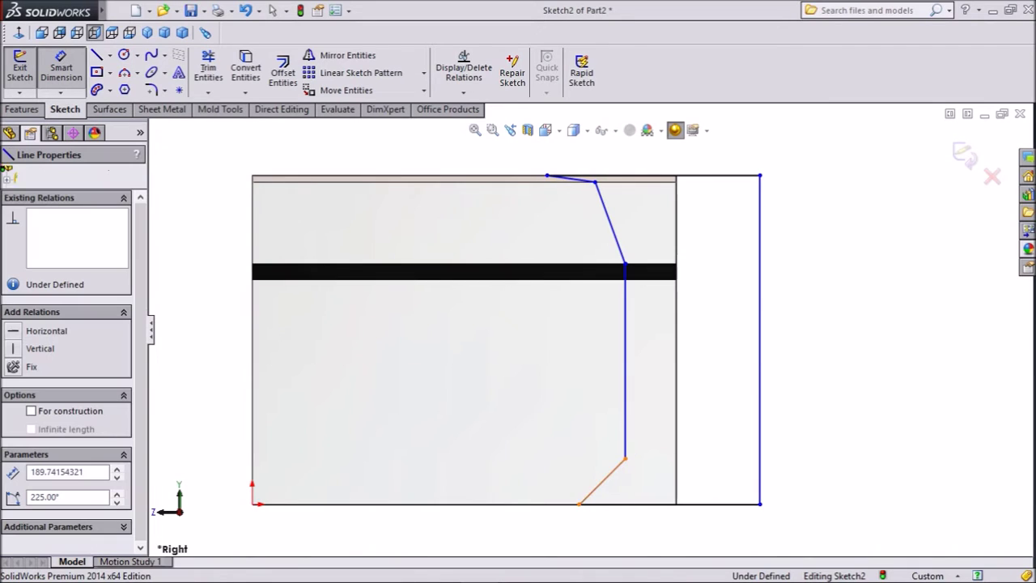
pyautogui.click(638, 504)
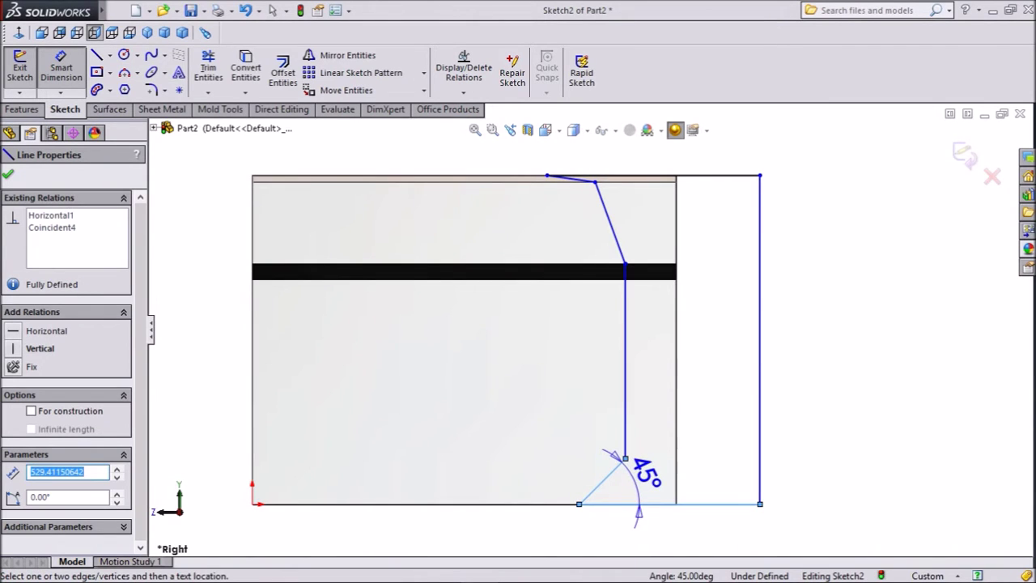
pyautogui.click(638, 484)
pyautogui.write('60')
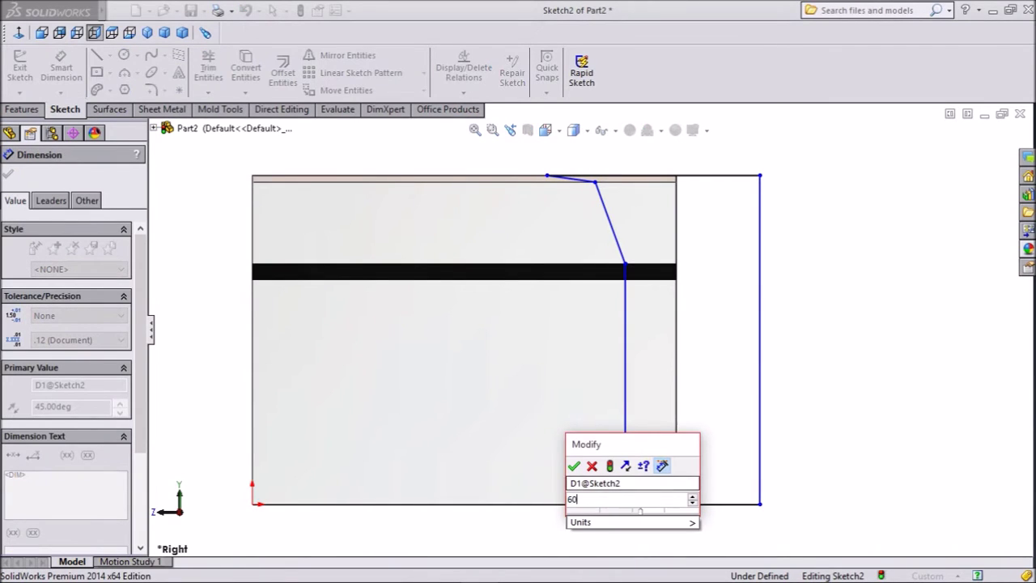
pyautogui.press('Return')
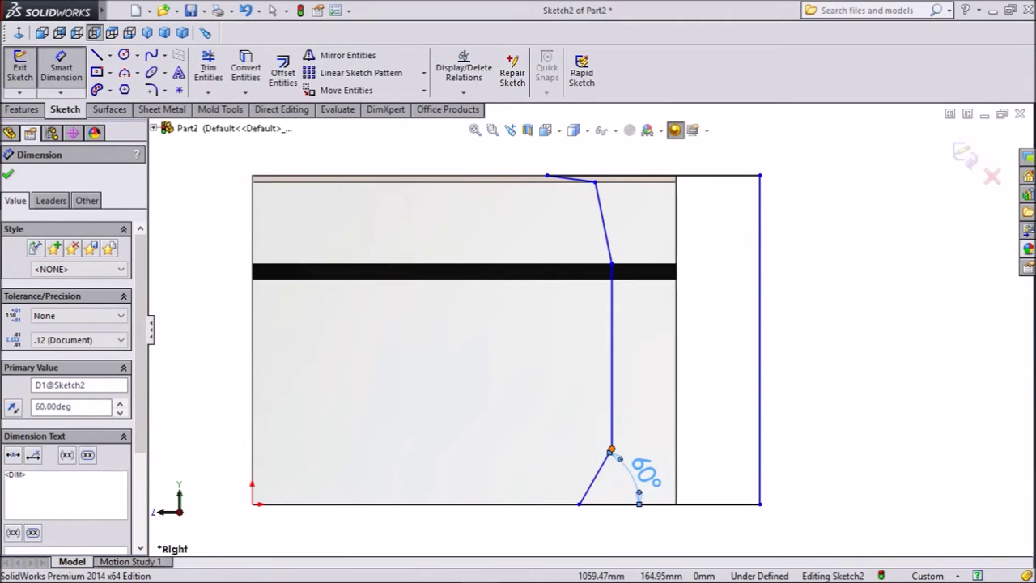
# Step: Dimension the height from the profile's bottom line to the upper end of the lower slanted line as 100 mm
pyautogui.click(611, 450)
pyautogui.click(599, 503)
pyautogui.click(715, 473)
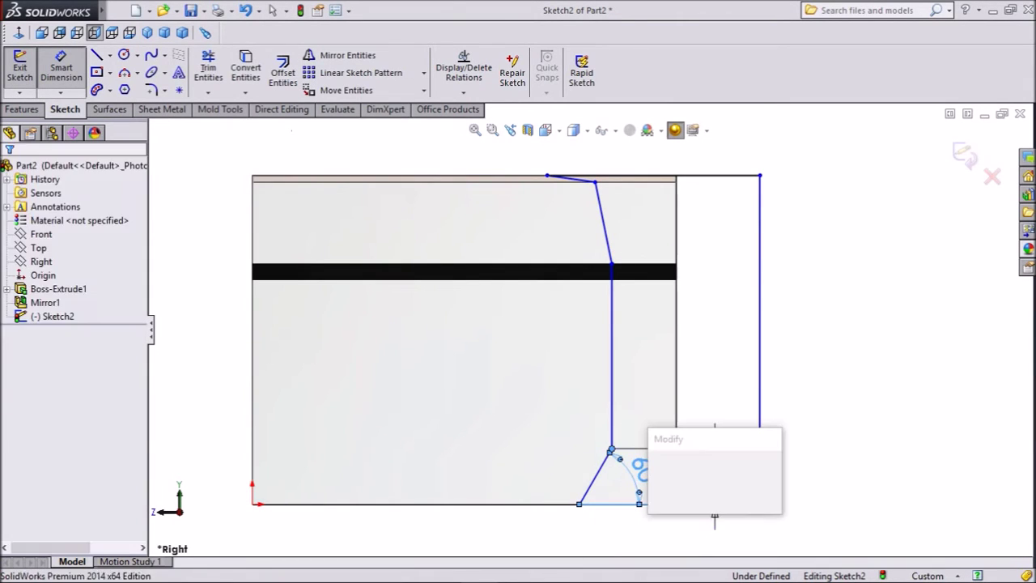
pyautogui.write('100')
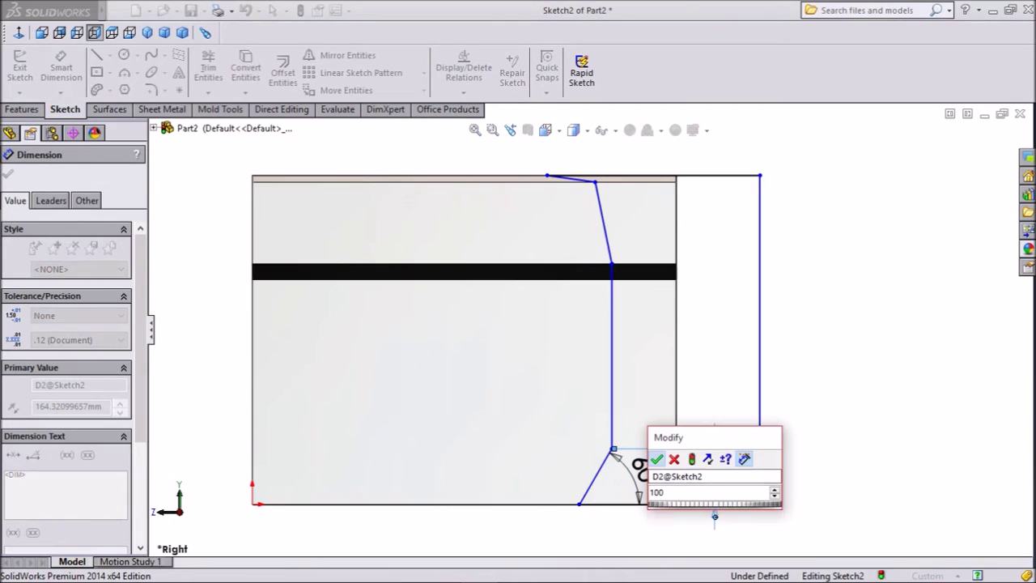
pyautogui.press('Return')
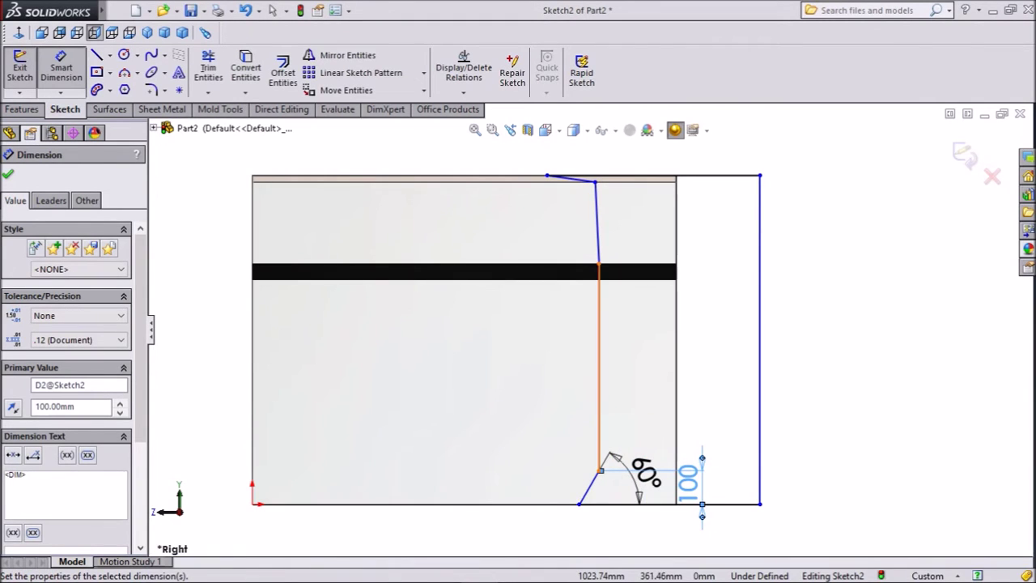
# Step: Set the distance between the profile's inner vertical line and the body's rear edge to 150 mm
pyautogui.click(599, 365)
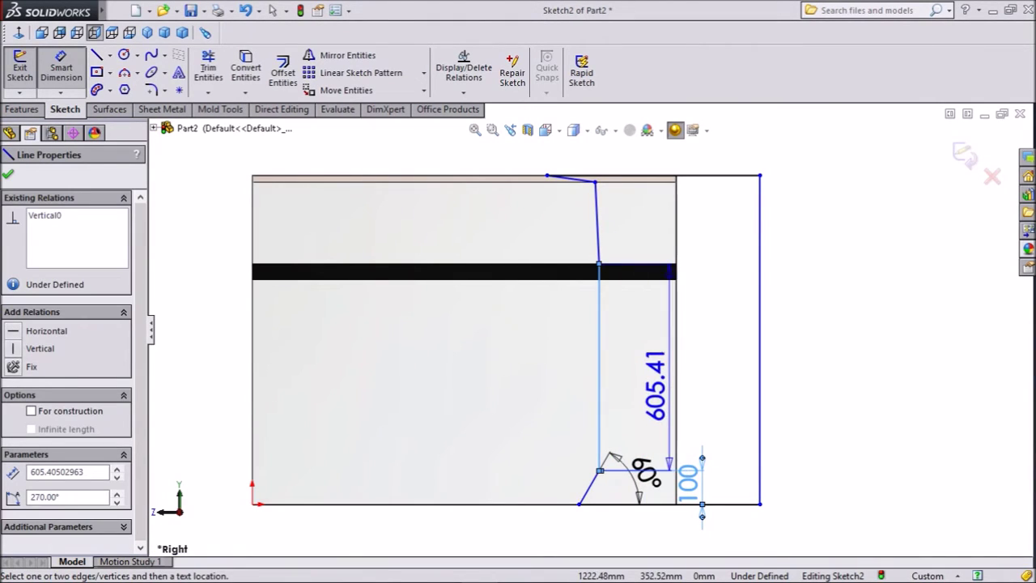
pyautogui.click(676, 364)
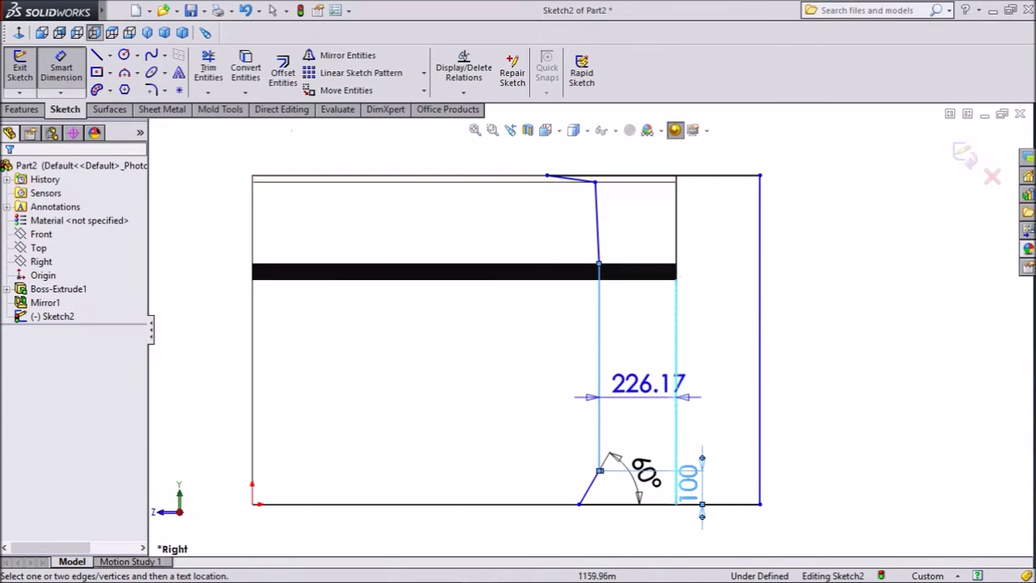
pyautogui.click(636, 365)
pyautogui.write('150')
pyautogui.press('Return')
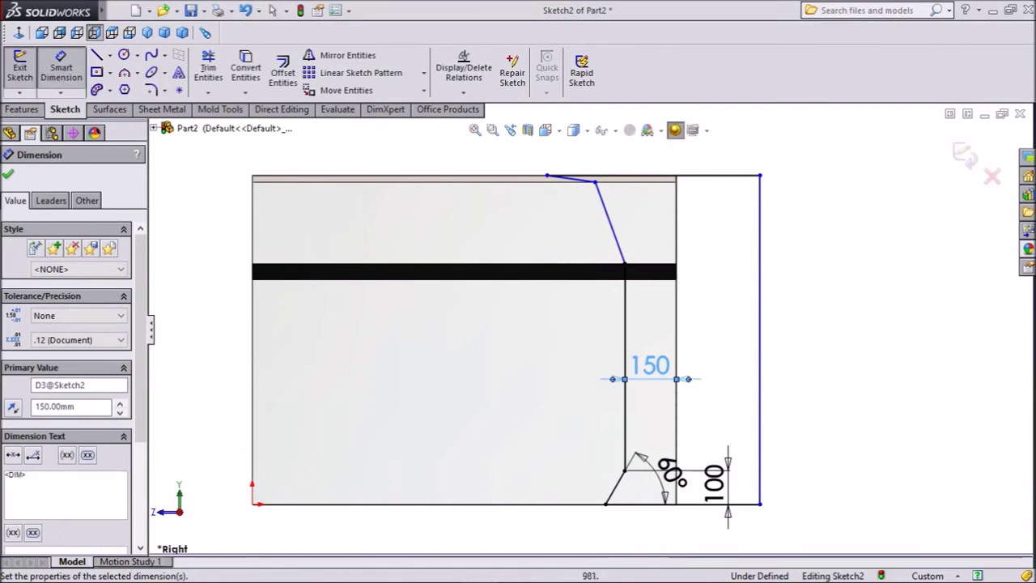
# Step: Set the horizontal distance from the inner end of the profile's top line to the body's rear edge to 255 mm
pyautogui.scroll(-2, 621, 183)
pyautogui.scroll(1, 586, 333)
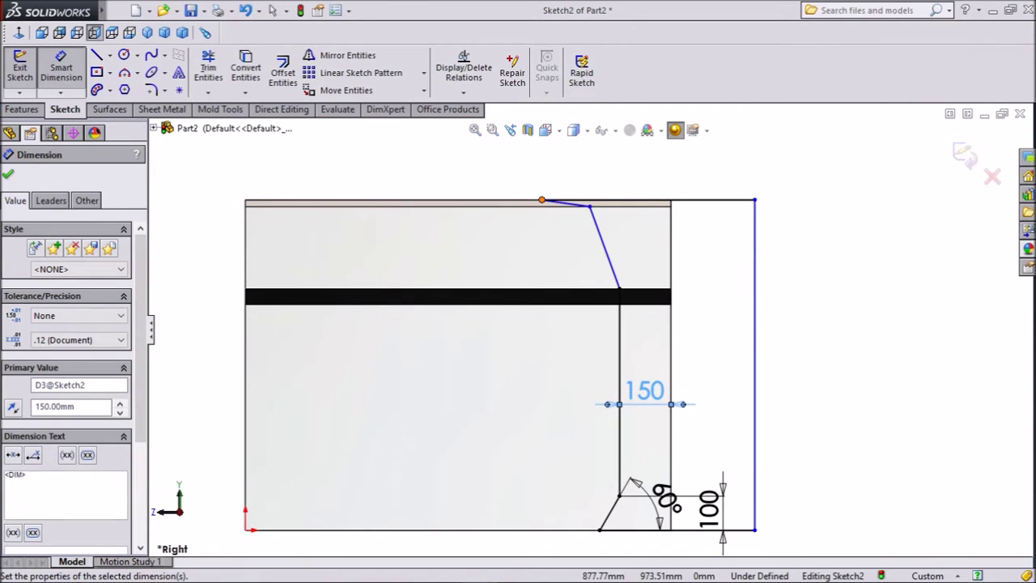
pyautogui.click(542, 200)
pyautogui.click(671, 199)
pyautogui.click(636, 158)
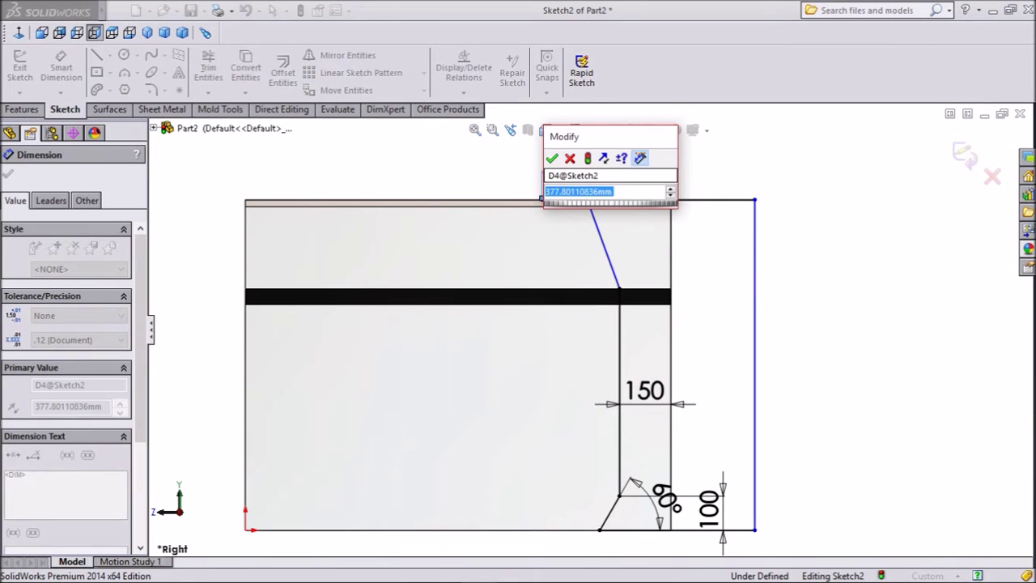
pyautogui.write('255')
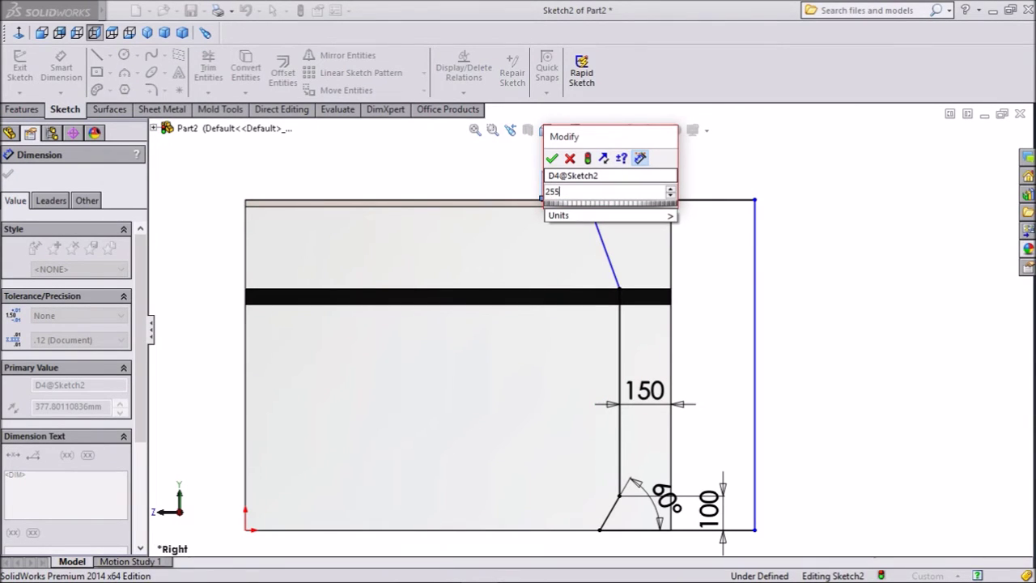
pyautogui.press('Return')
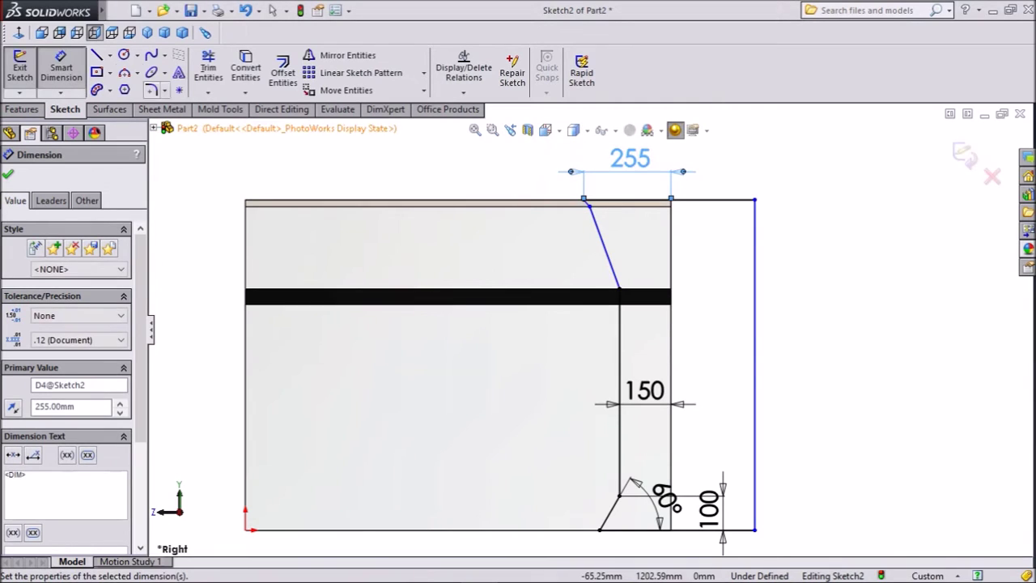
# Step: Draw a vertical centerline upward from the upper end of the profile's inner vertical line, ending above the body's top edge
pyautogui.click(110, 54)
pyautogui.click(145, 87)
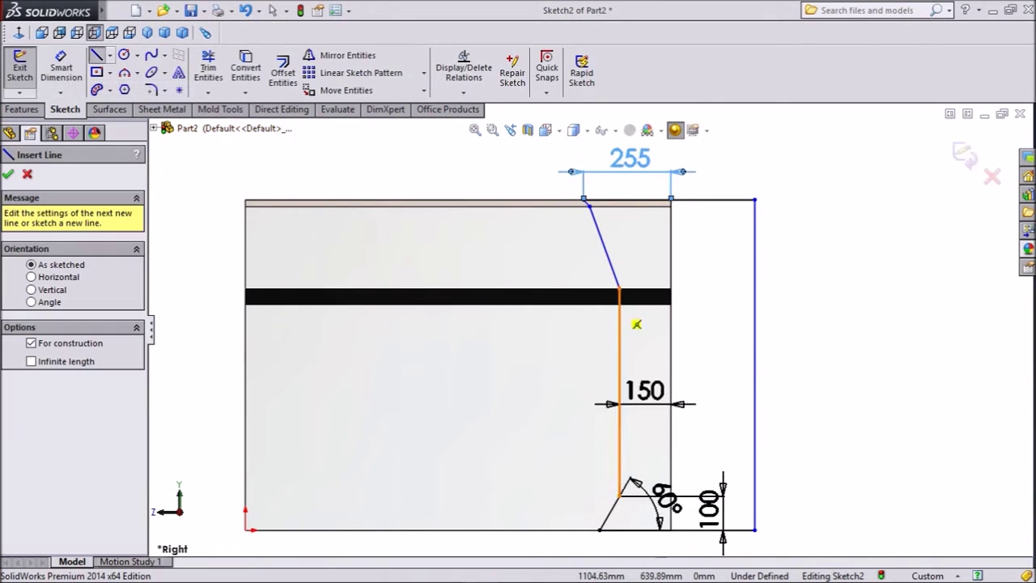
pyautogui.click(619, 289)
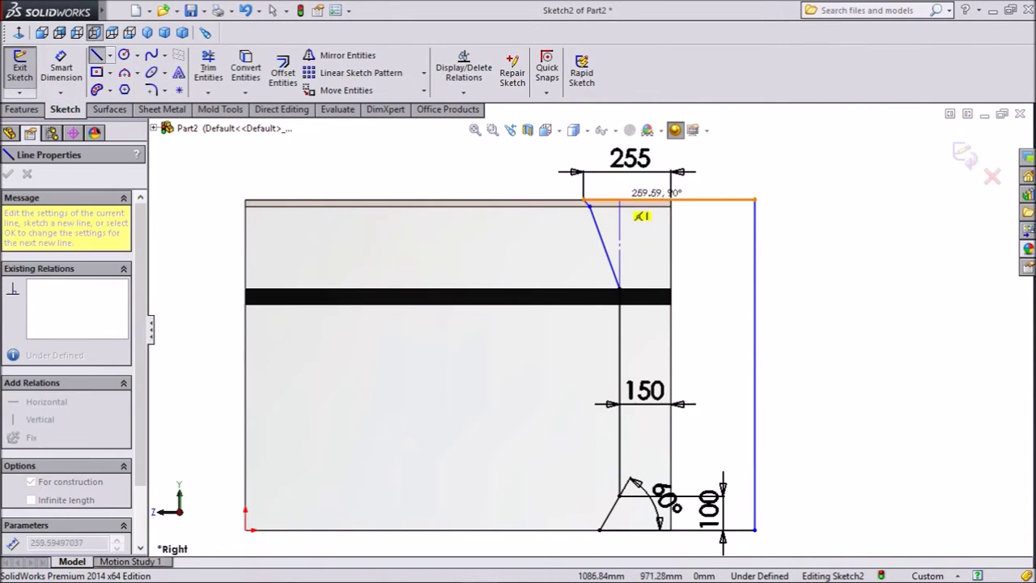
pyautogui.rightClick(731, 148)
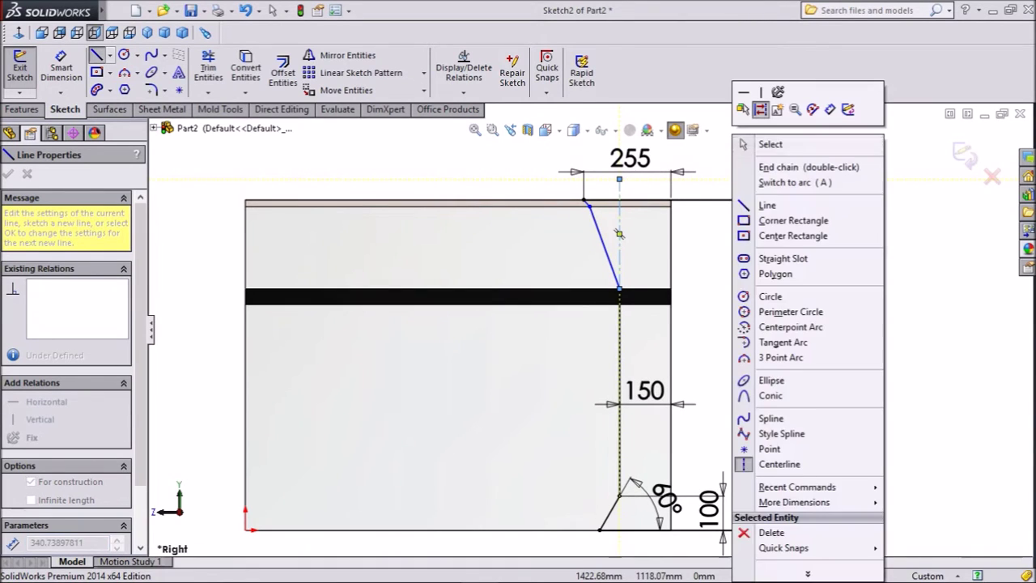
pyautogui.click(765, 146)
# Step: Set the angle between the profile's upper slanted line and the short vertical centerline to 15°
pyautogui.scroll(-3, 620, 252)
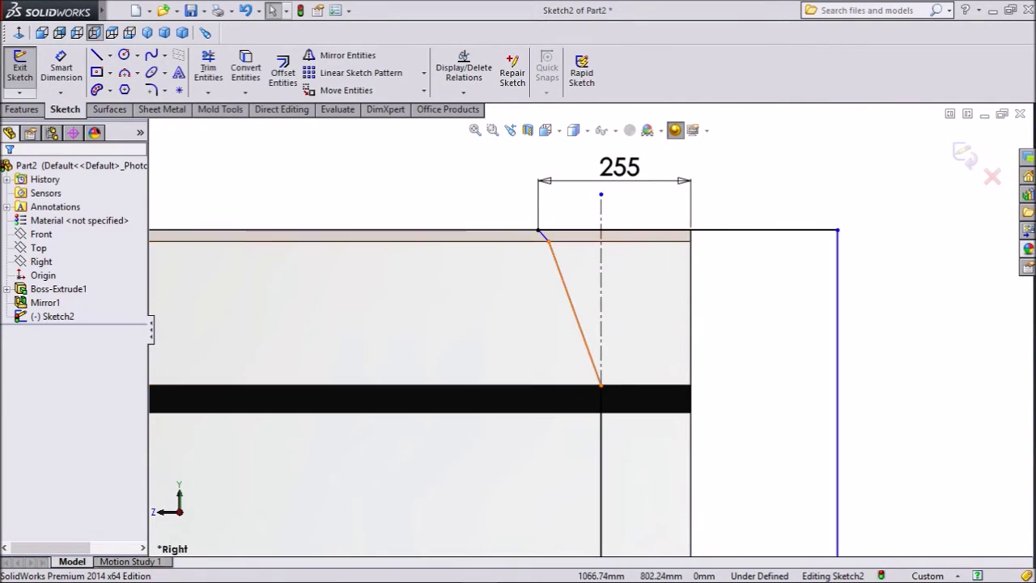
pyautogui.click(61, 67)
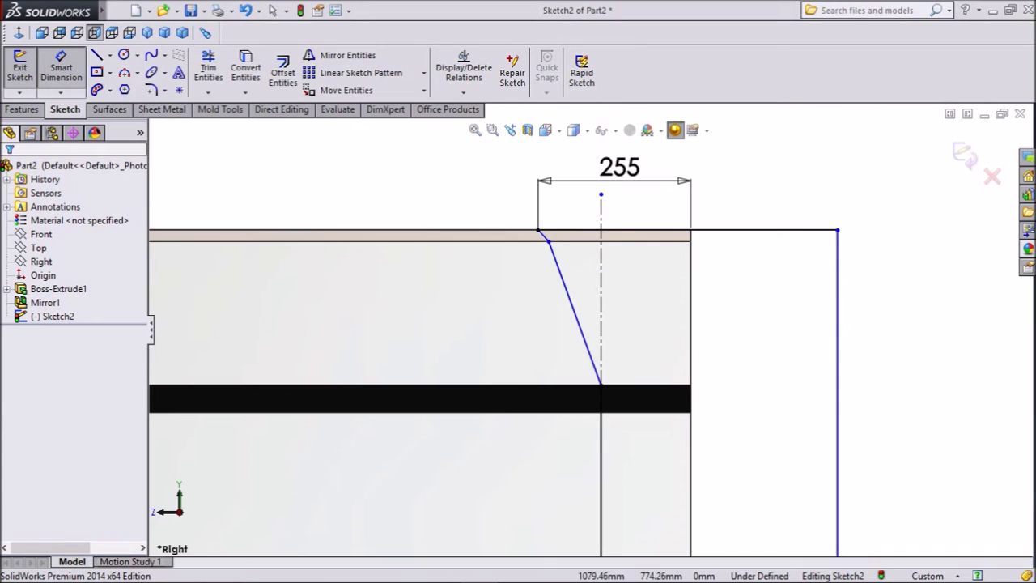
pyautogui.click(573, 315)
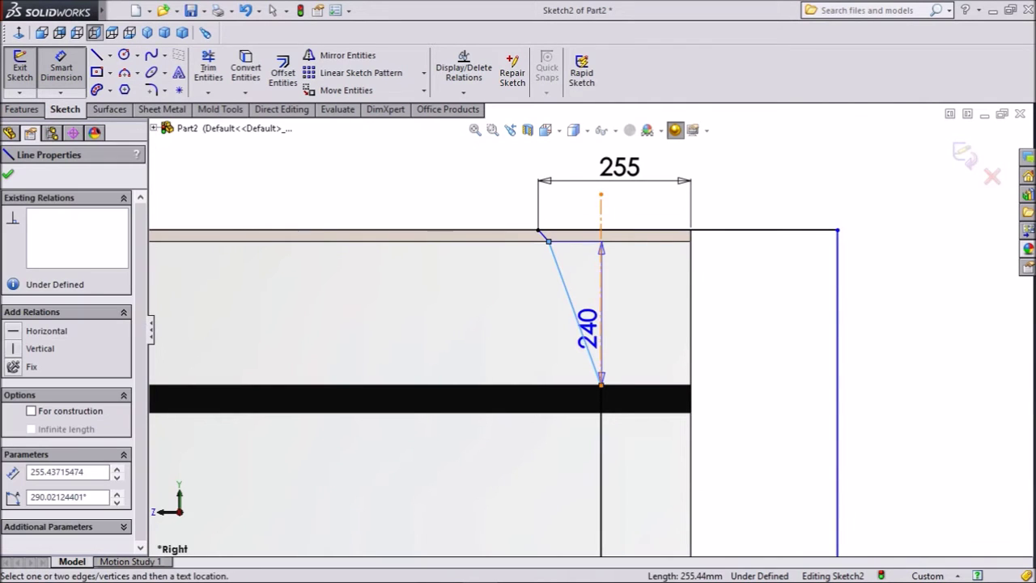
pyautogui.click(601, 296)
pyautogui.click(541, 227)
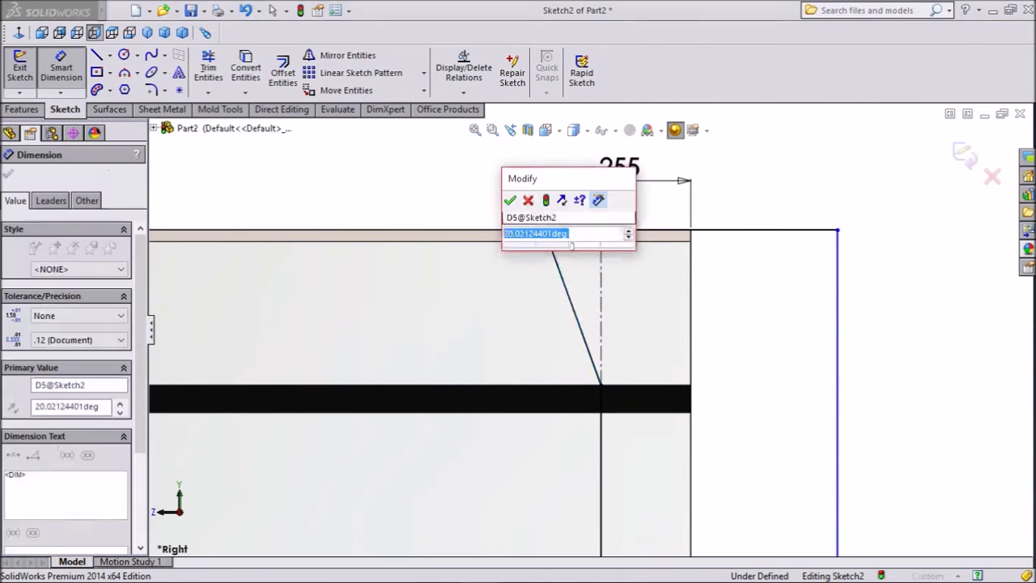
pyautogui.write('15')
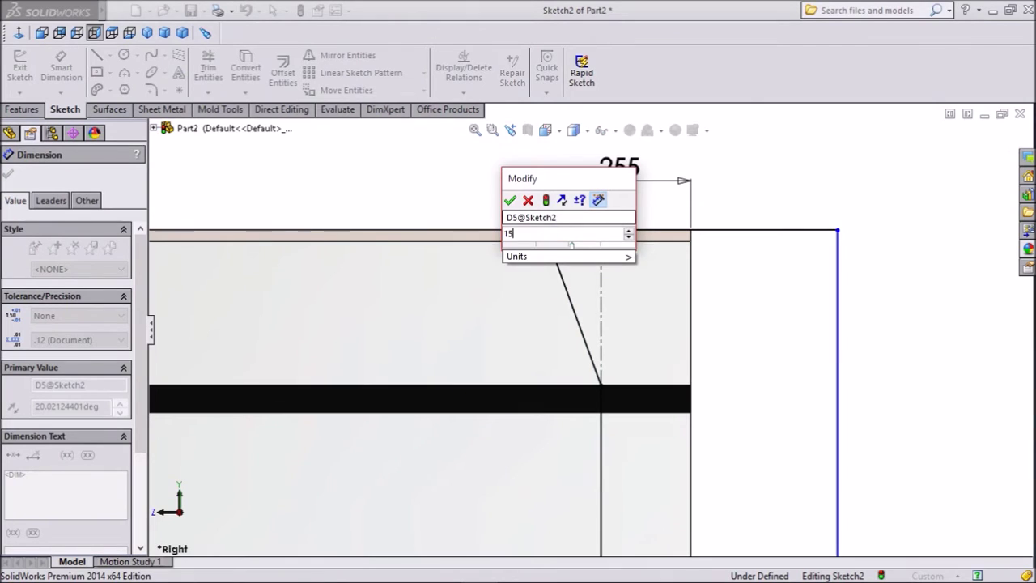
pyautogui.press('Return')
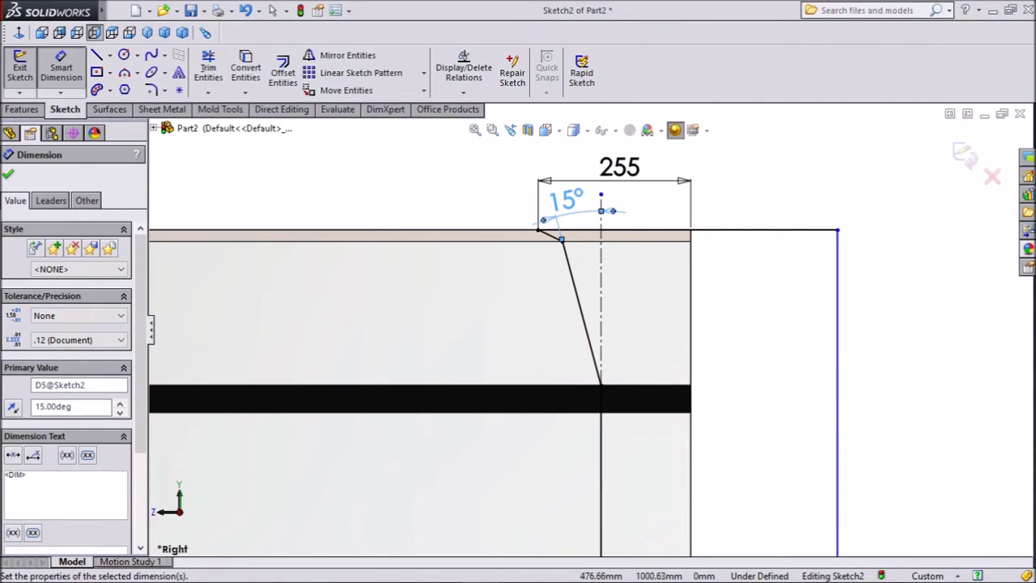
pyautogui.scroll(-3, 534, 353)
pyautogui.rightClick(570, 269)
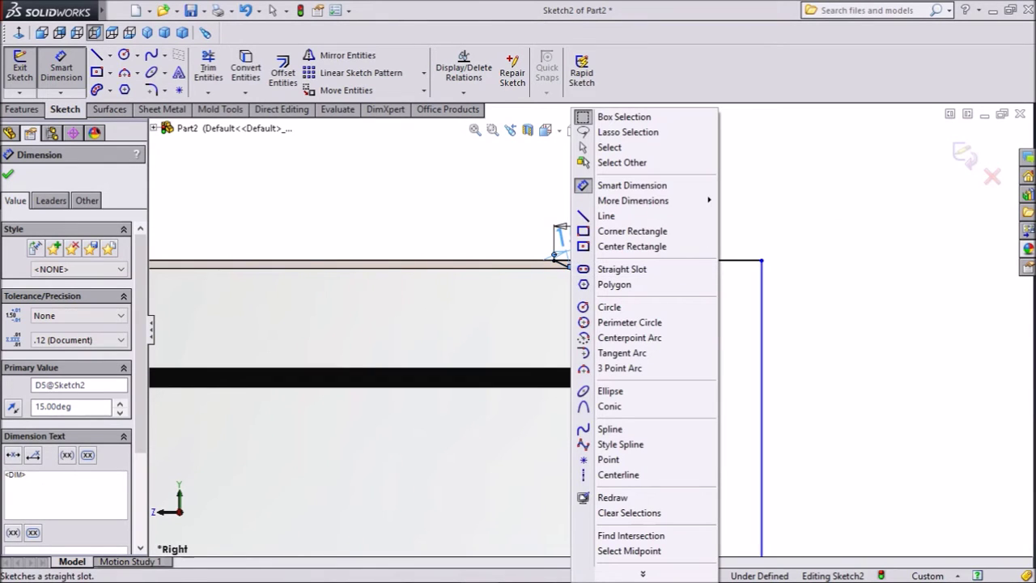
pyautogui.press('Escape')
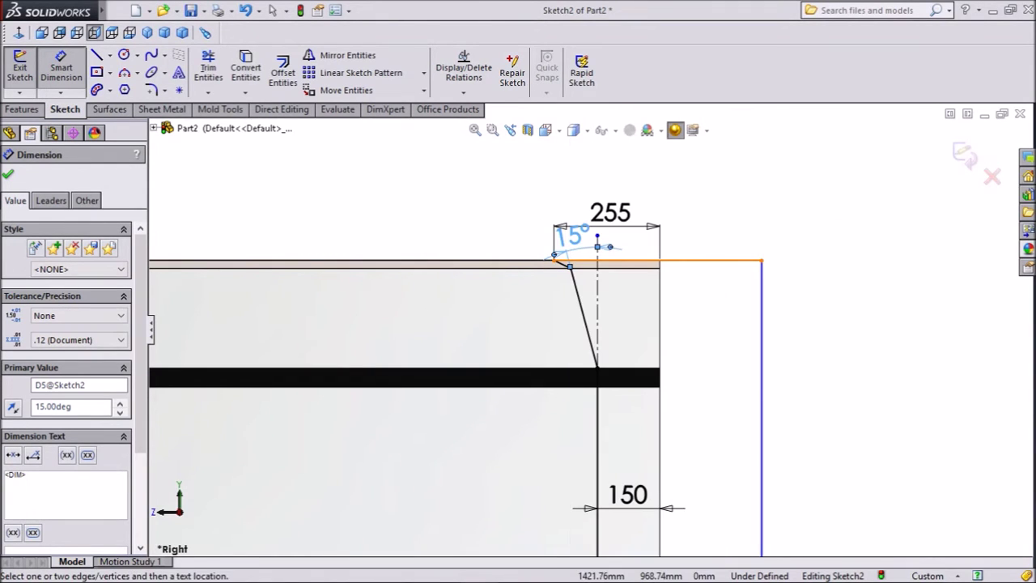
pyautogui.rightClick(685, 259)
pyautogui.click(727, 148)
pyautogui.click(420, 181)
pyautogui.rightClick(543, 210)
pyautogui.rightClick(653, 262)
pyautogui.click(680, 260)
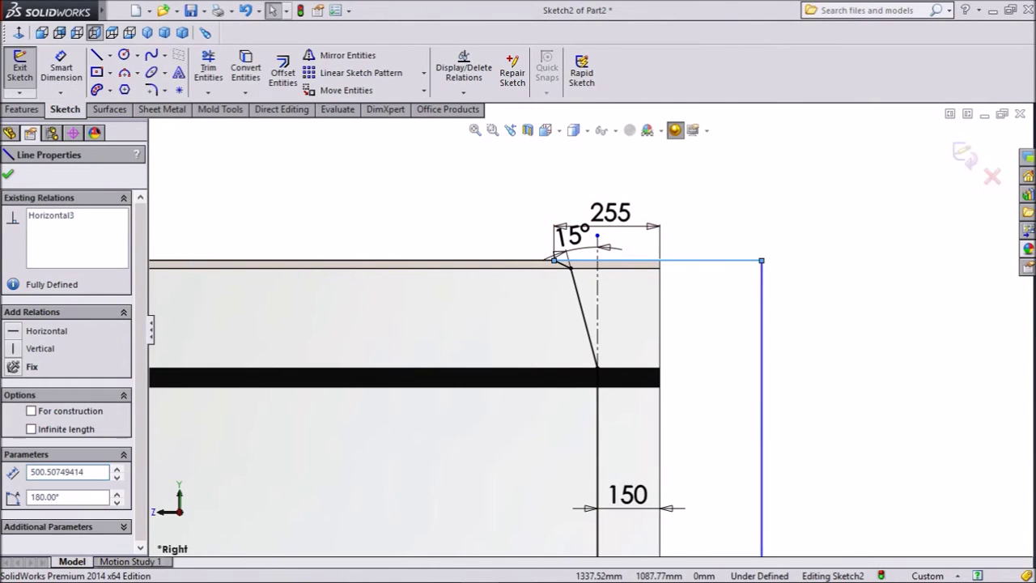
pyautogui.rightClick(708, 261)
pyautogui.press('Escape')
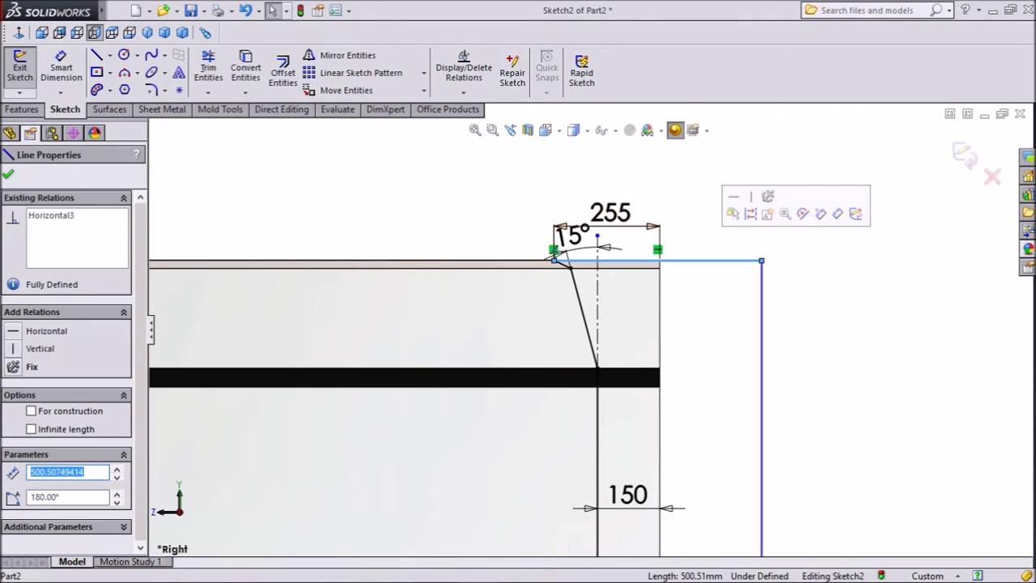
pyautogui.press('Escape')
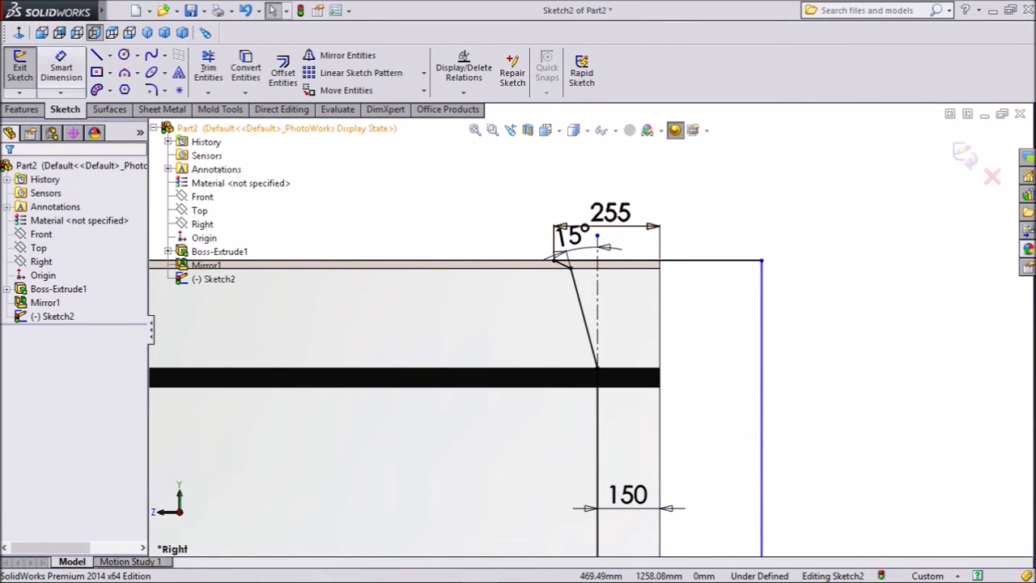
# Step: Set the length of the profile's top horizontal line to 760 mm
pyautogui.click(60, 72)
pyautogui.click(704, 261)
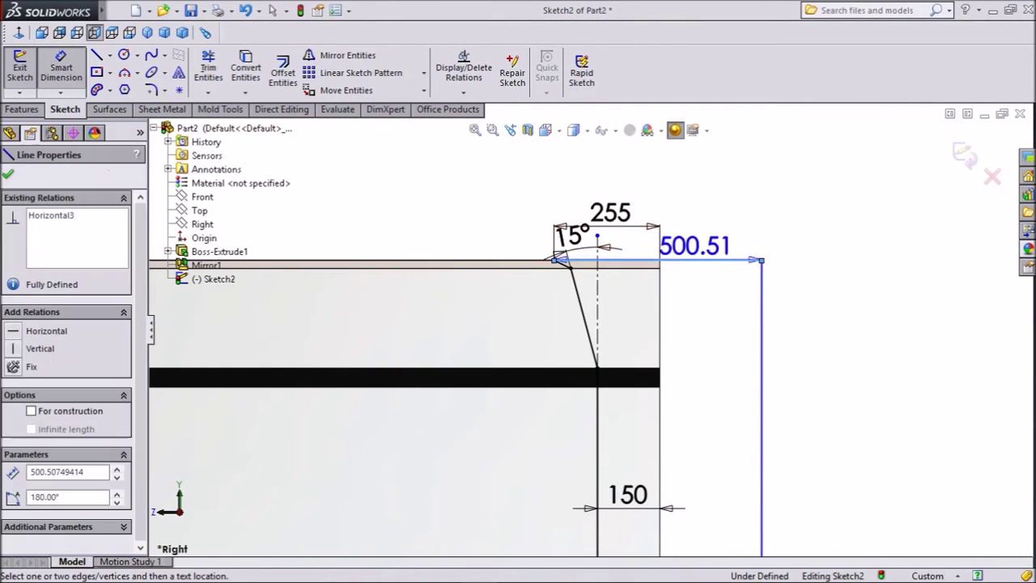
pyautogui.click(641, 170)
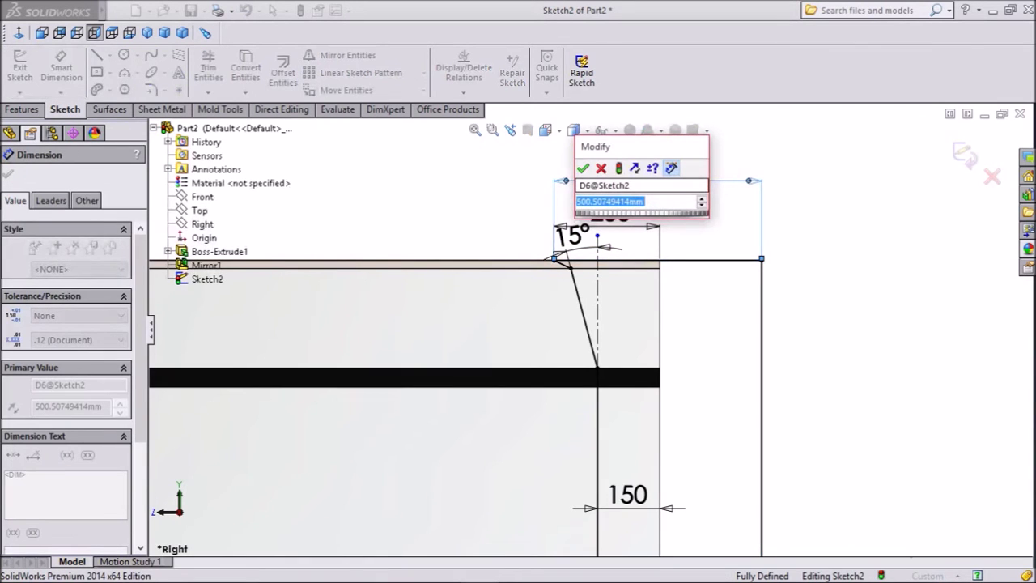
pyautogui.write('760')
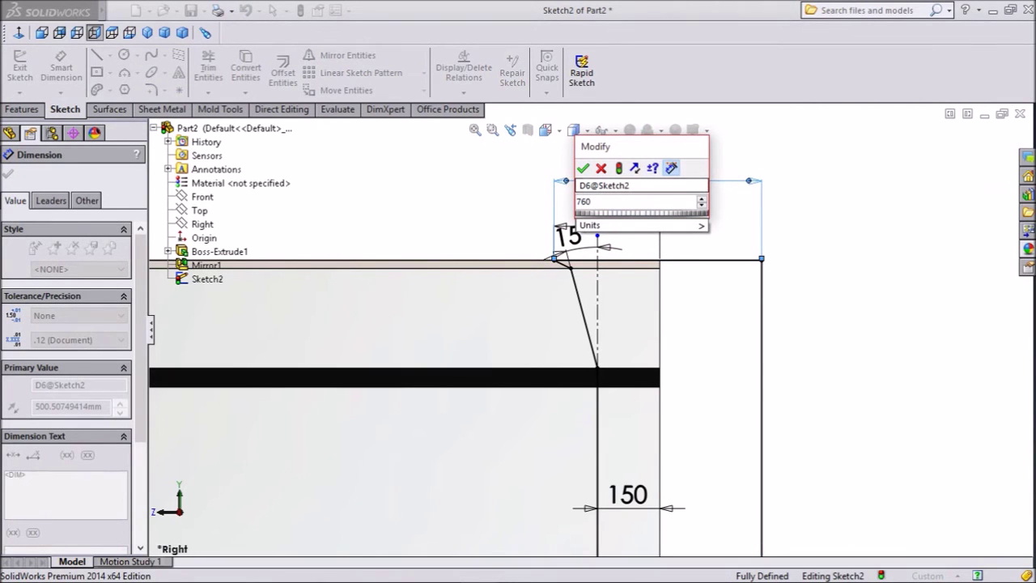
pyautogui.click(583, 168)
pyautogui.rightClick(678, 214)
pyautogui.click(719, 200)
# Step: Draw a long vertical centerline clear of the body's front end, extending below its bottom edge and above its top edge
pyautogui.scroll(3, 628, 202)
pyautogui.scroll(2, 643, 258)
pyautogui.rightClick(642, 257)
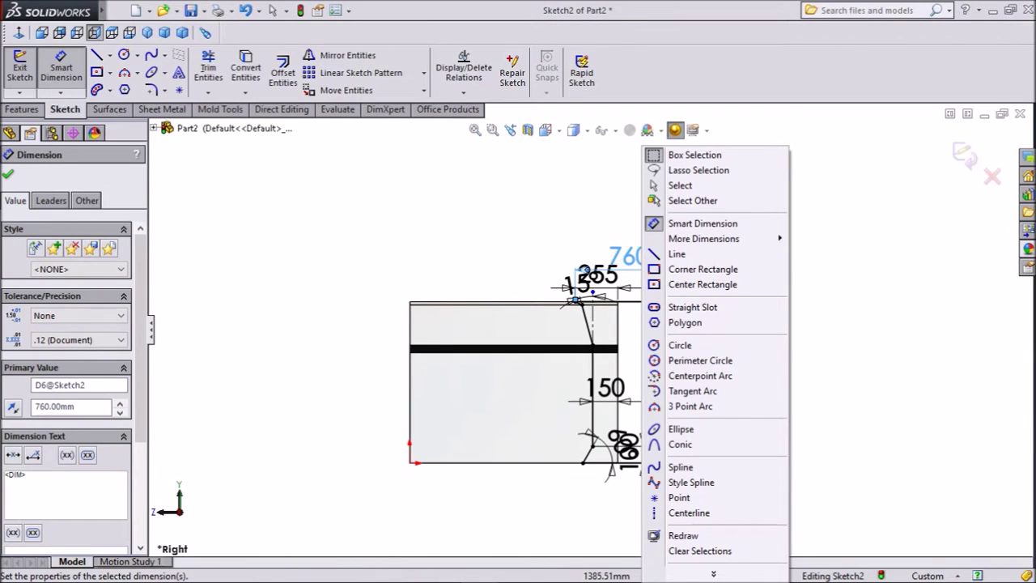
pyautogui.click(109, 54)
pyautogui.click(162, 85)
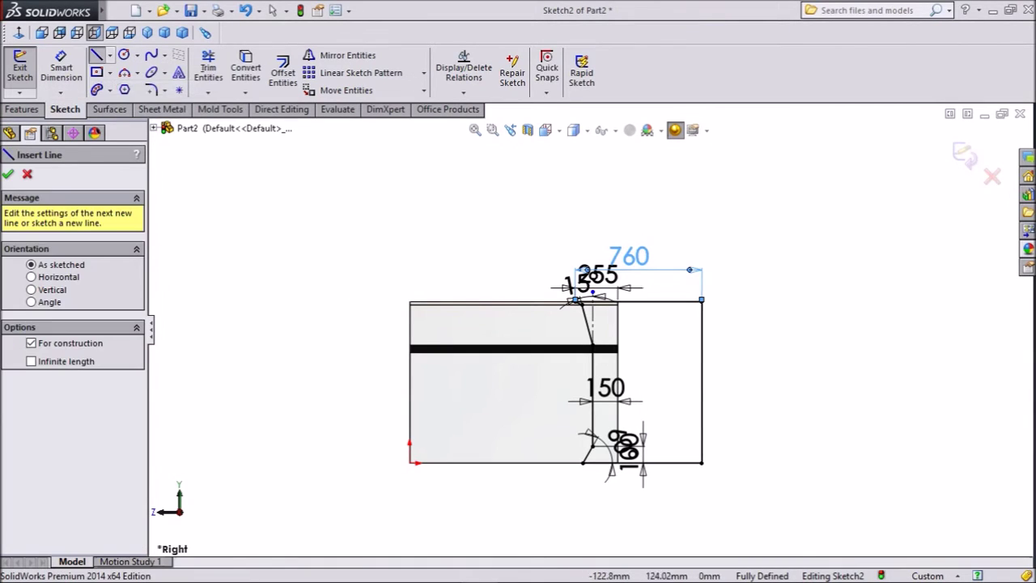
pyautogui.click(328, 508)
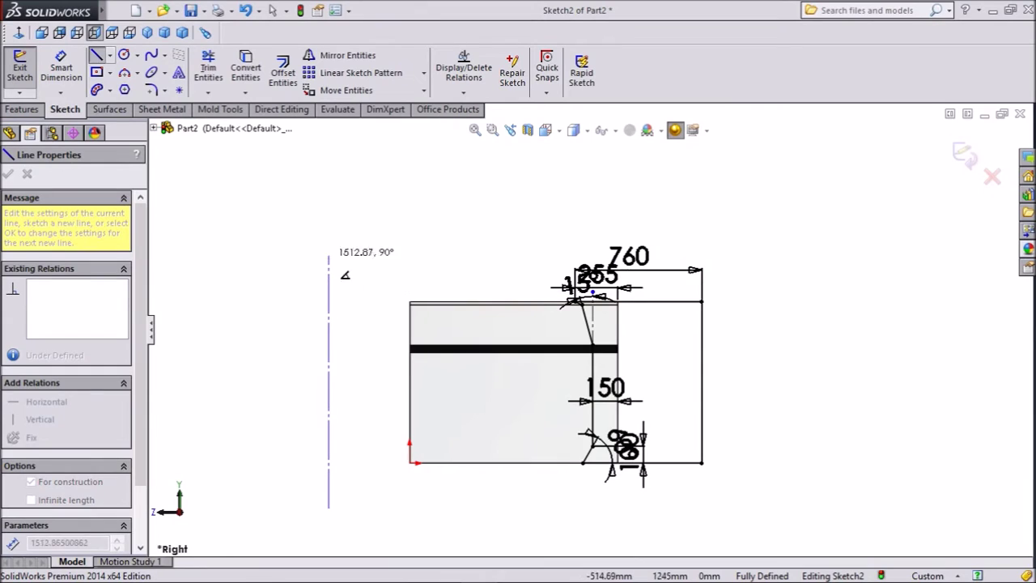
pyautogui.click(329, 211)
pyautogui.rightClick(329, 358)
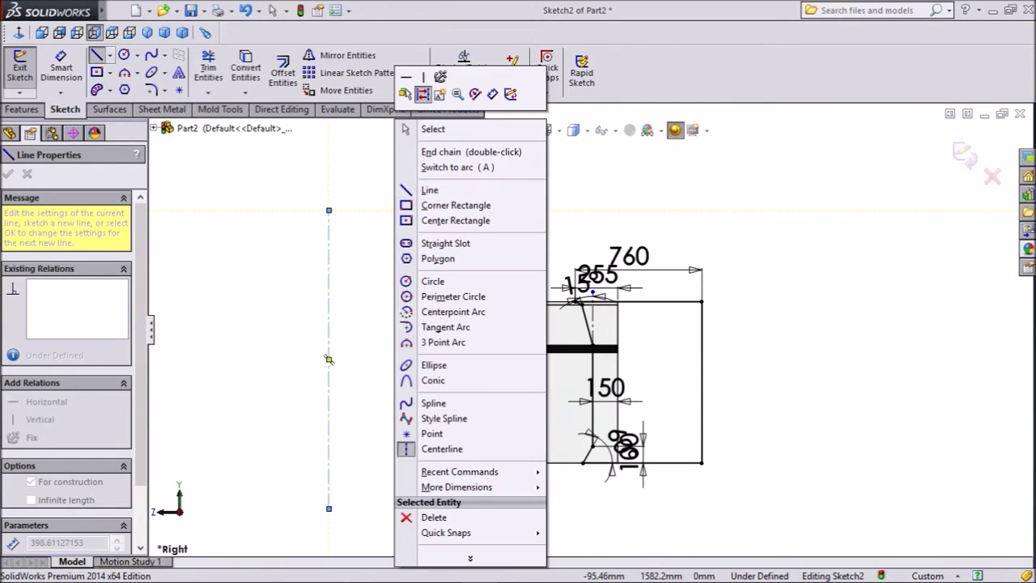
pyautogui.click(433, 129)
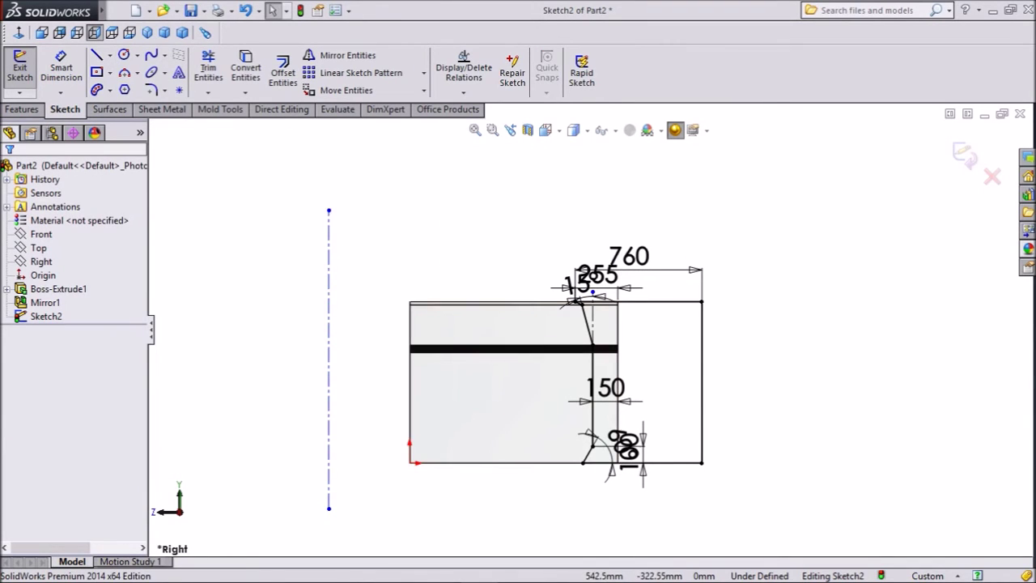
# Step: Set the distance between the long vertical centerline and the profile's inner vertical line to 1270 mm
pyautogui.keyDown('ctrl'); pyautogui.moveTo(476, 538); pyautogui.dragTo(499, 494, button='middle'); pyautogui.keyUp('ctrl')
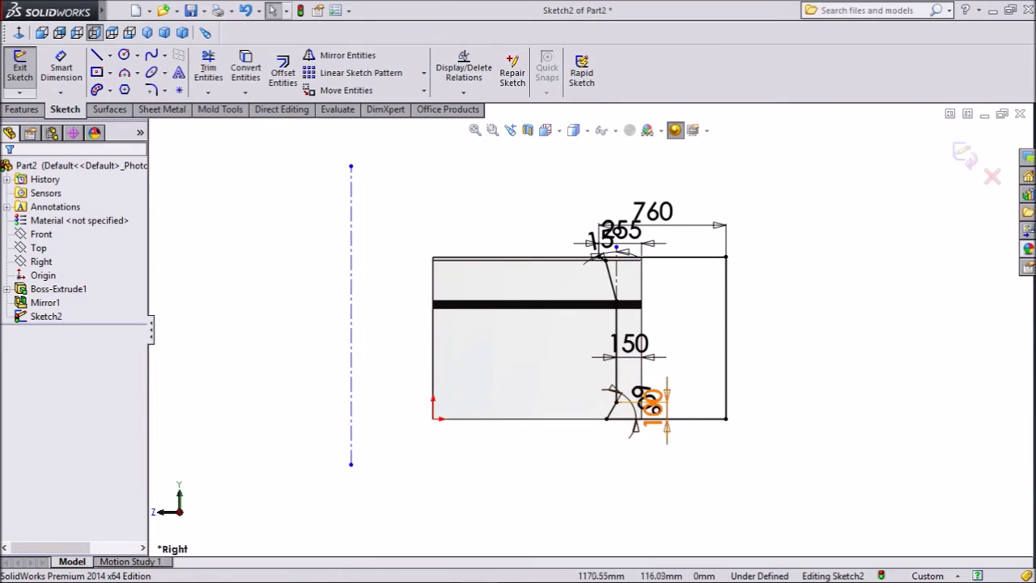
pyautogui.scroll(-1, 658, 370)
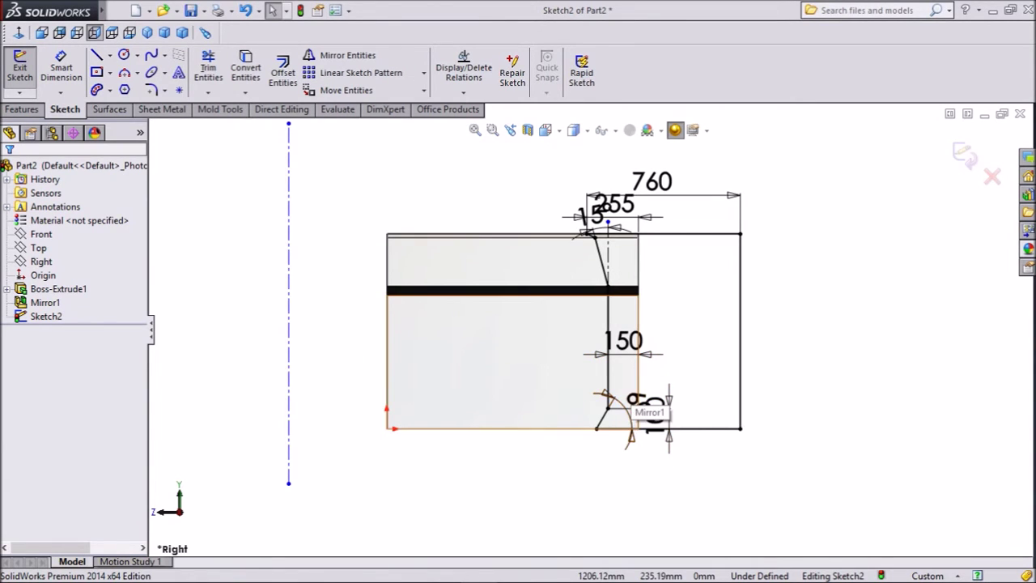
pyautogui.scroll(-1, 650, 428)
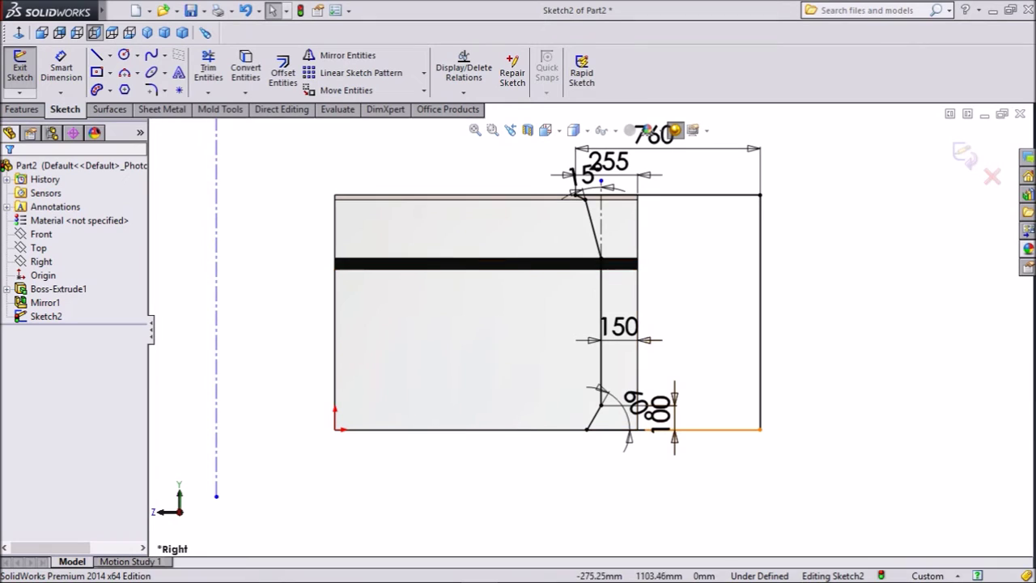
pyautogui.click(61, 69)
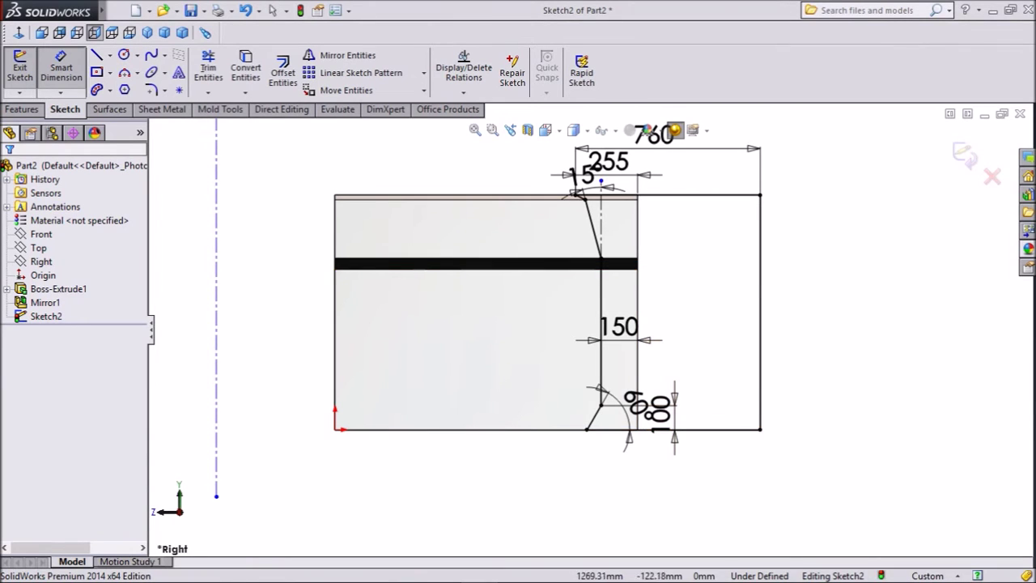
pyautogui.click(600, 364)
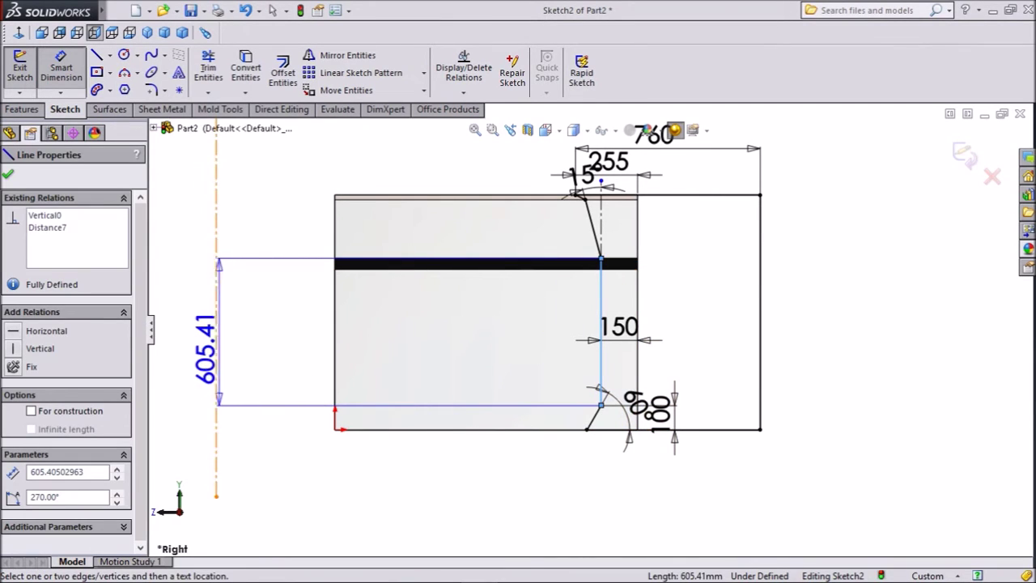
pyautogui.click(216, 356)
pyautogui.click(394, 485)
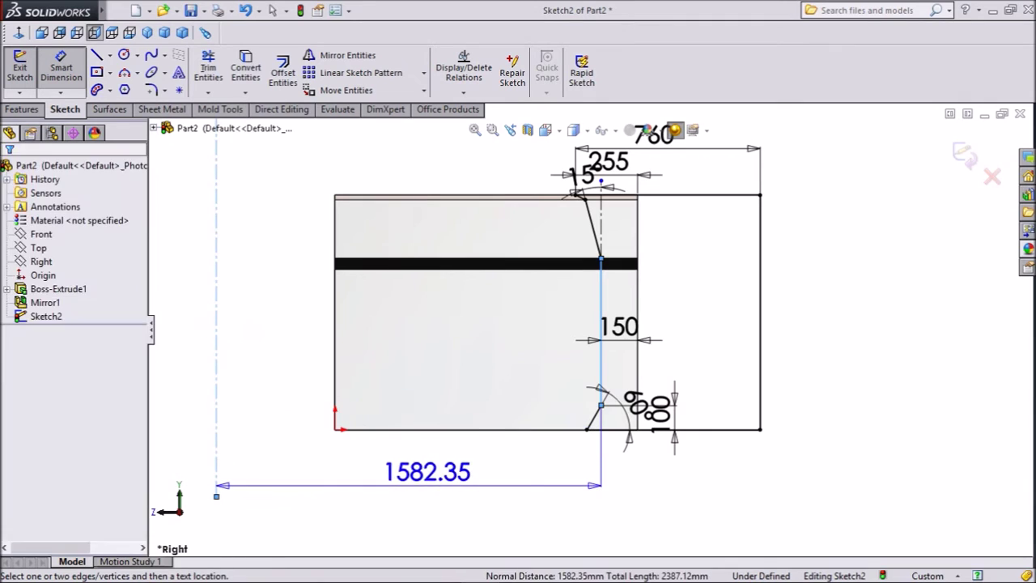
pyautogui.write('1270')
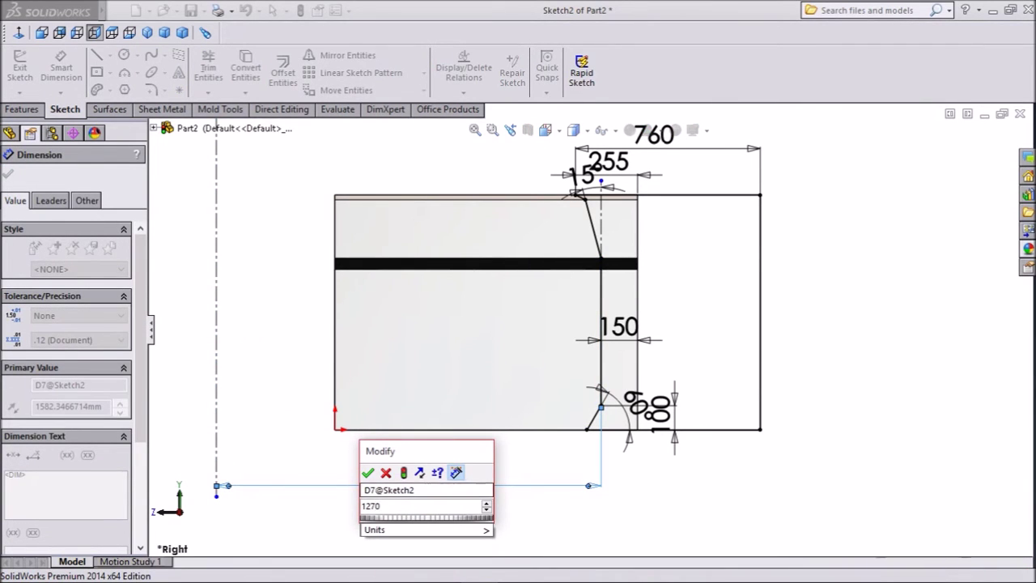
pyautogui.press('Return')
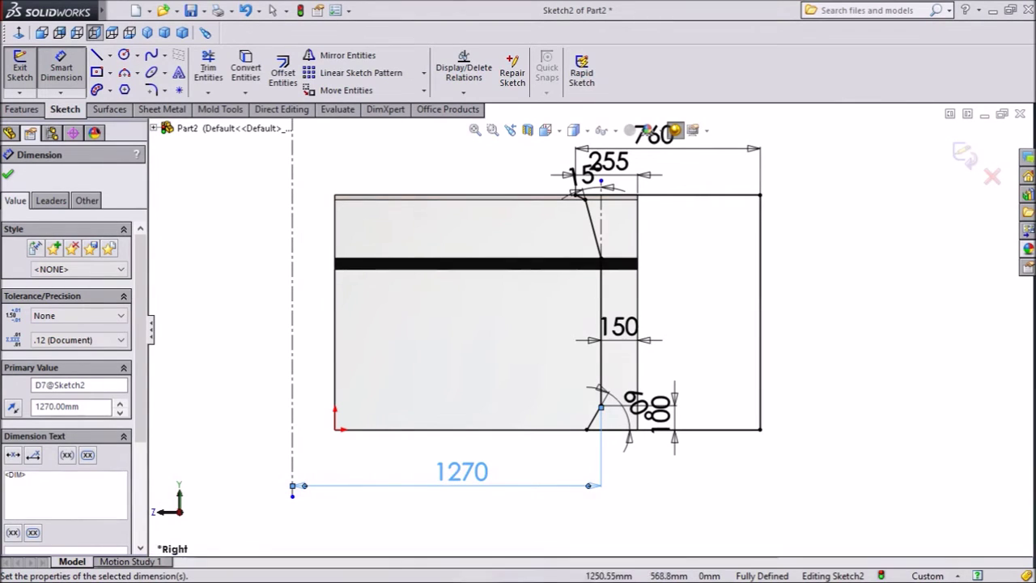
pyautogui.scroll(2, 594, 329)
pyautogui.scroll(1, 510, 413)
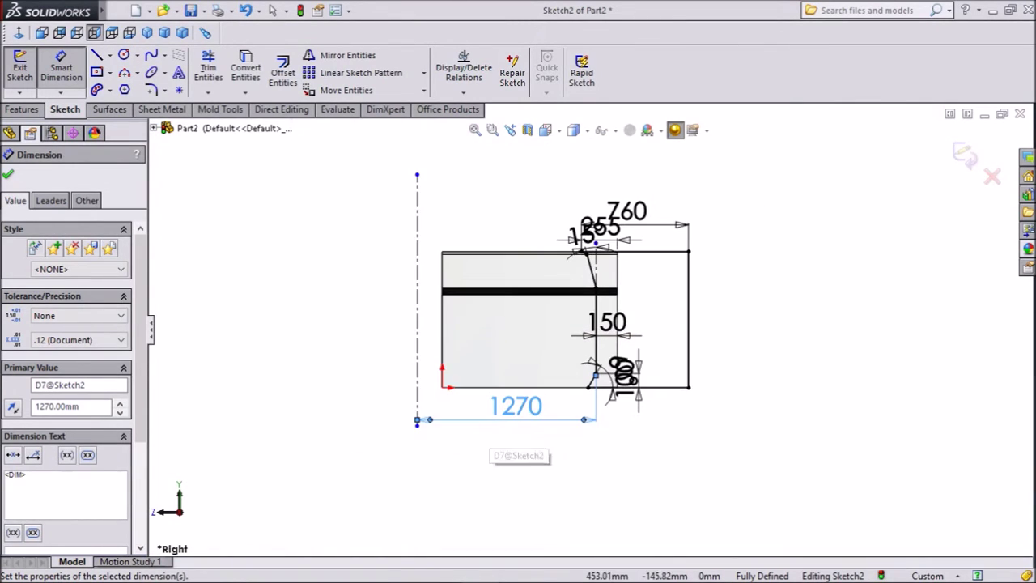
# Step: Finish dimensioning and start a Revolved Cut of the closed profile about the long vertical centerline
pyautogui.scroll(-1, 558, 206)
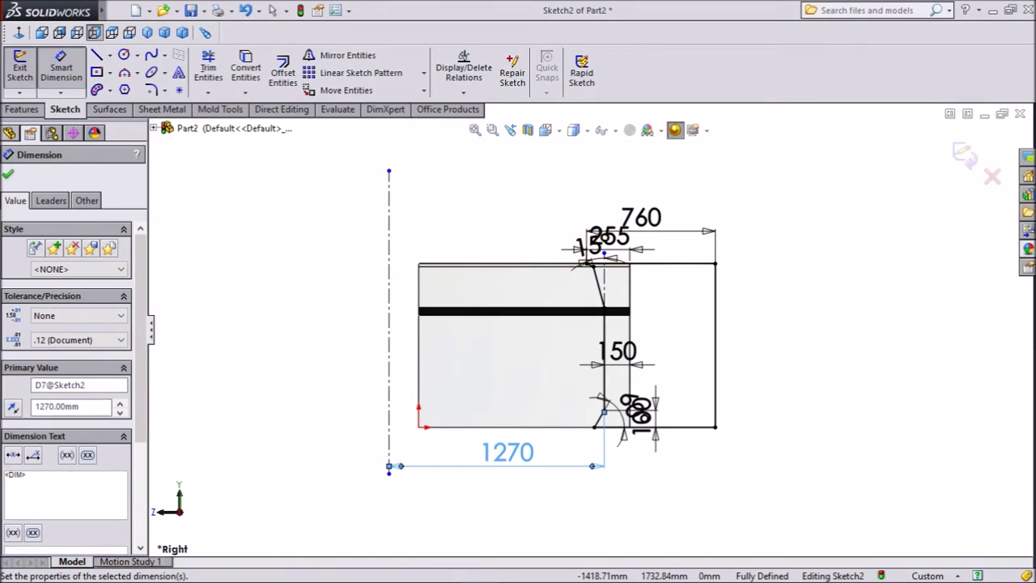
pyautogui.click(8, 174)
pyautogui.click(22, 110)
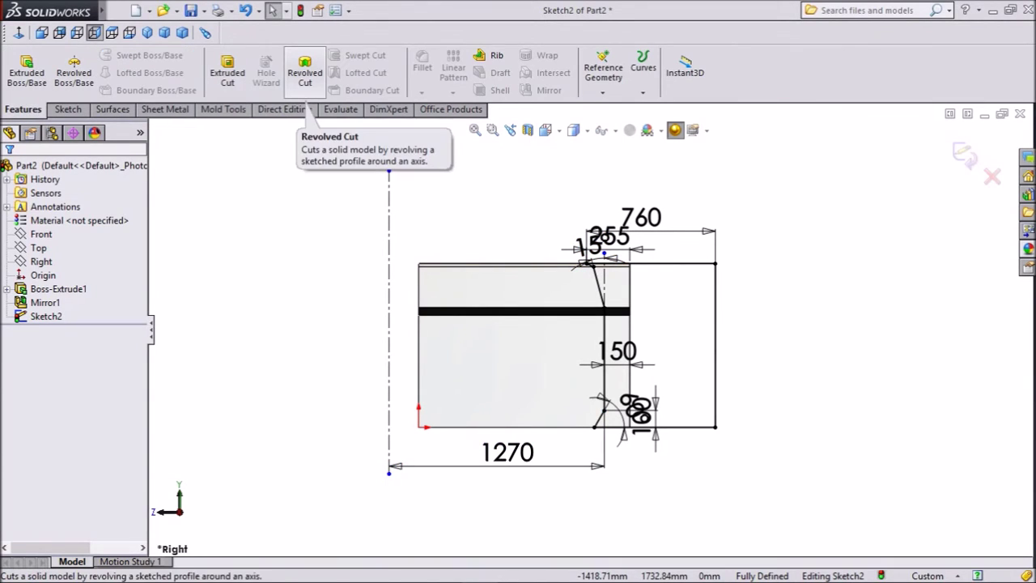
pyautogui.click(304, 73)
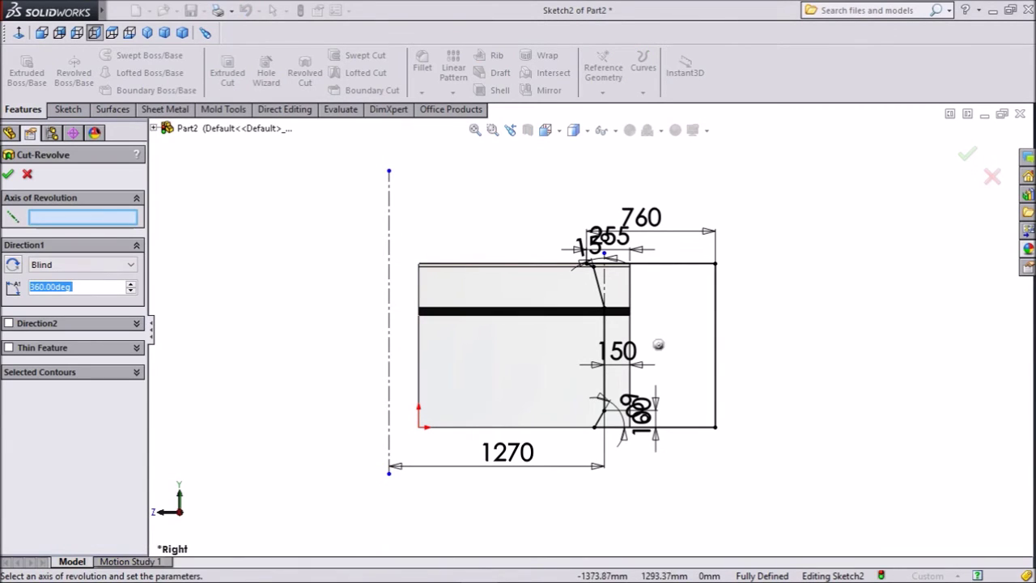
pyautogui.click(388, 323)
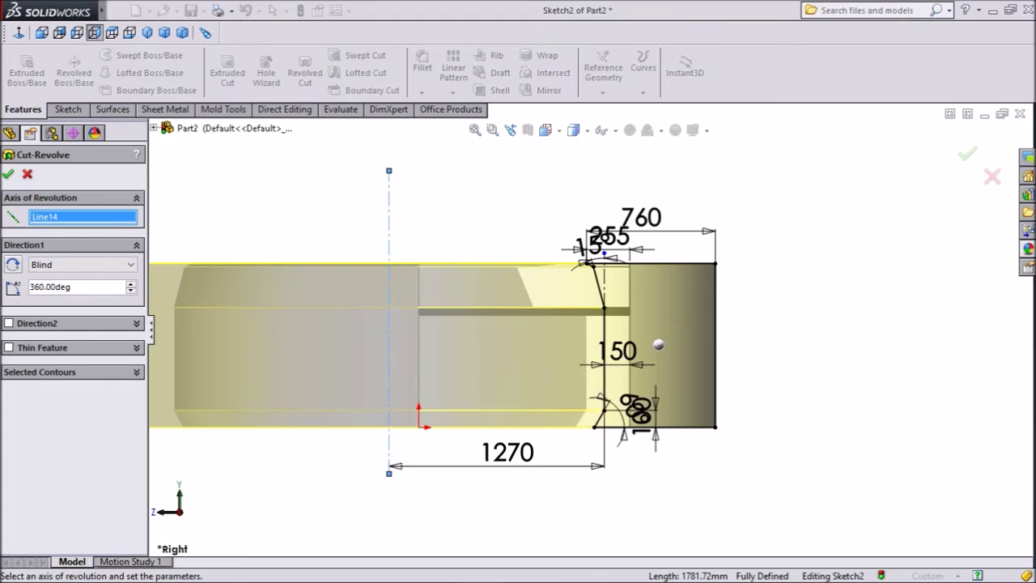
pyautogui.moveTo(658, 345); pyautogui.dragTo(657, 370, button='middle')
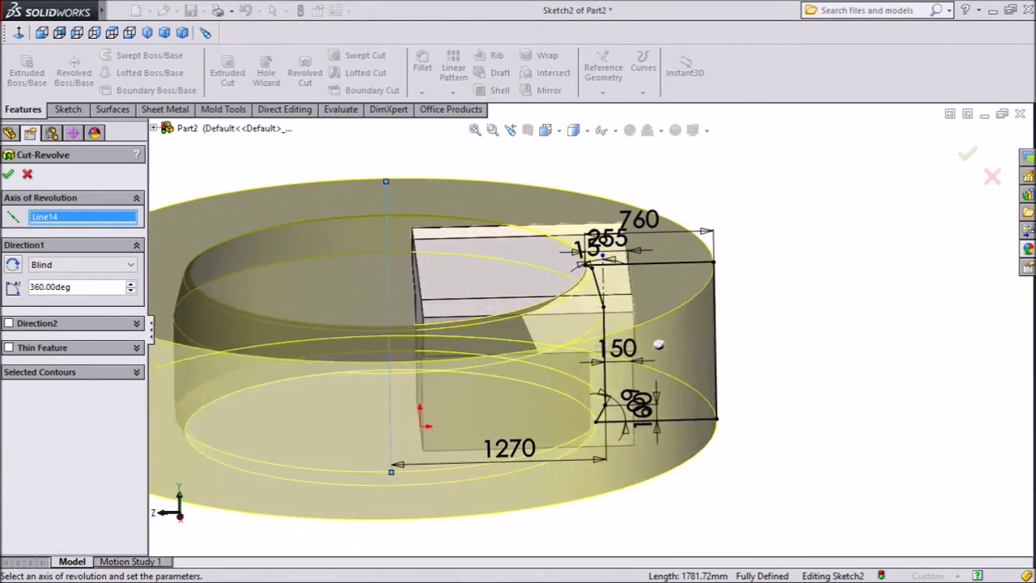
pyautogui.scroll(3, 630, 340)
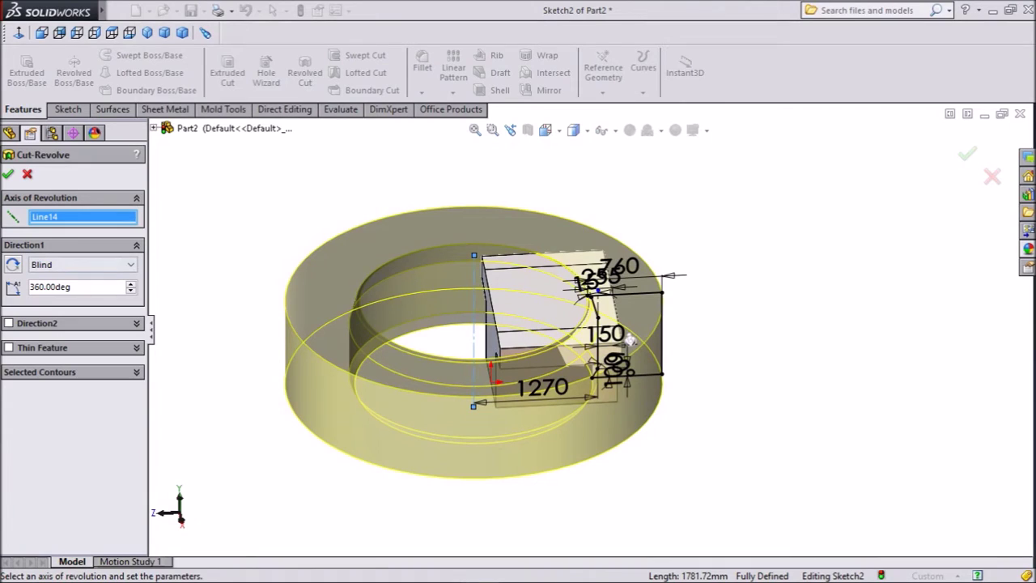
# Step: Set the revolved cut's angle to 120° and its direction type to Mid Plane
pyautogui.moveTo(74, 288); pyautogui.dragTo(38, 288)
pyautogui.write('120')
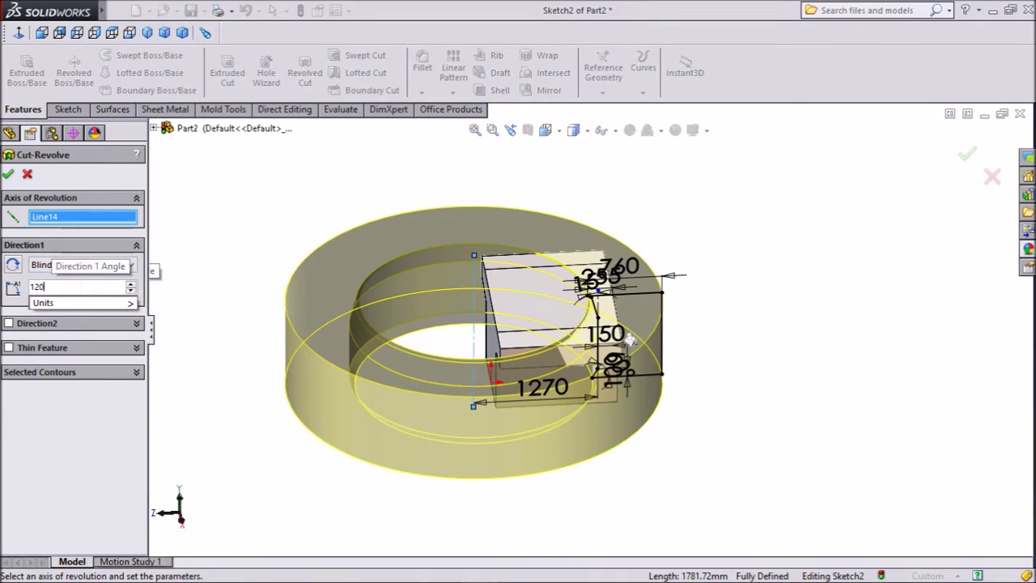
pyautogui.press('Return')
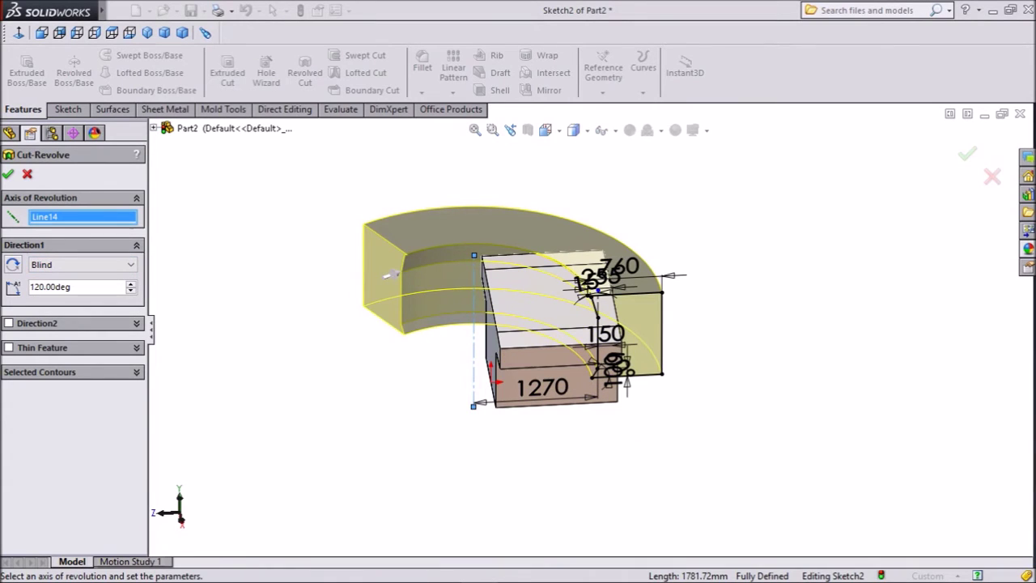
pyautogui.click(81, 265)
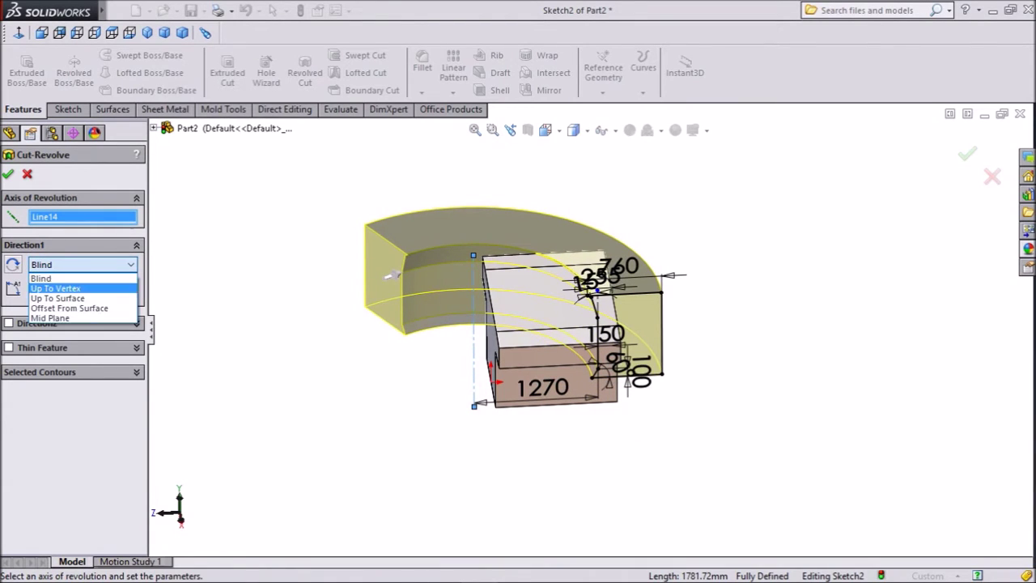
pyautogui.click(52, 318)
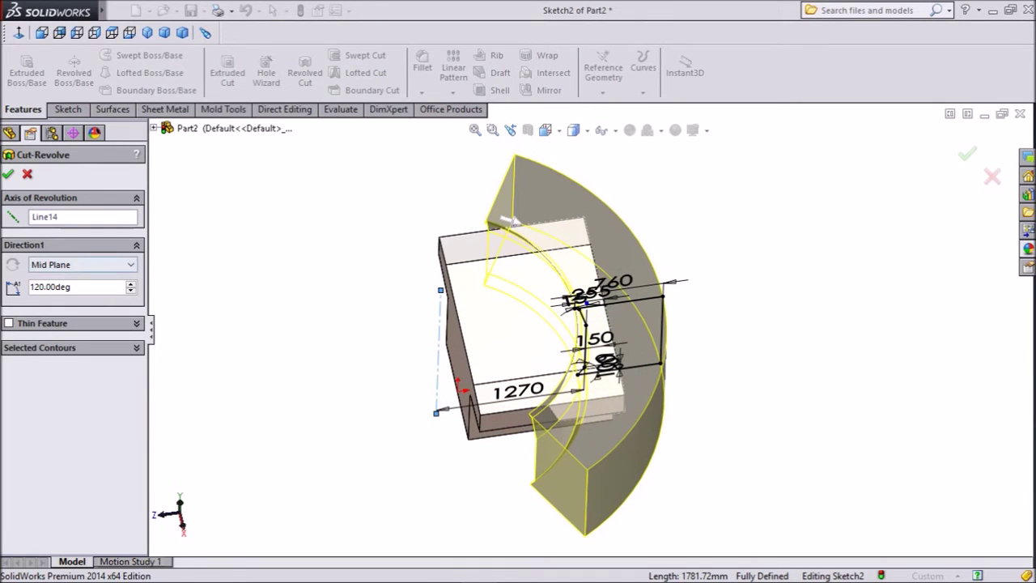
# Step: Increase the revolved cut's angle to 134° and complete the cut
pyautogui.click(130, 284)
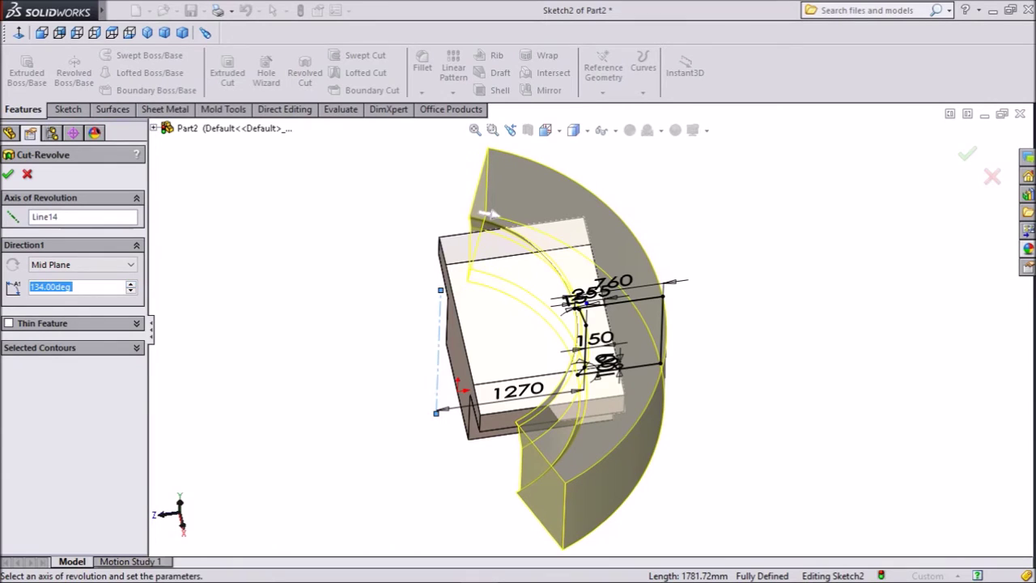
pyautogui.scroll(-1, 562, 357)
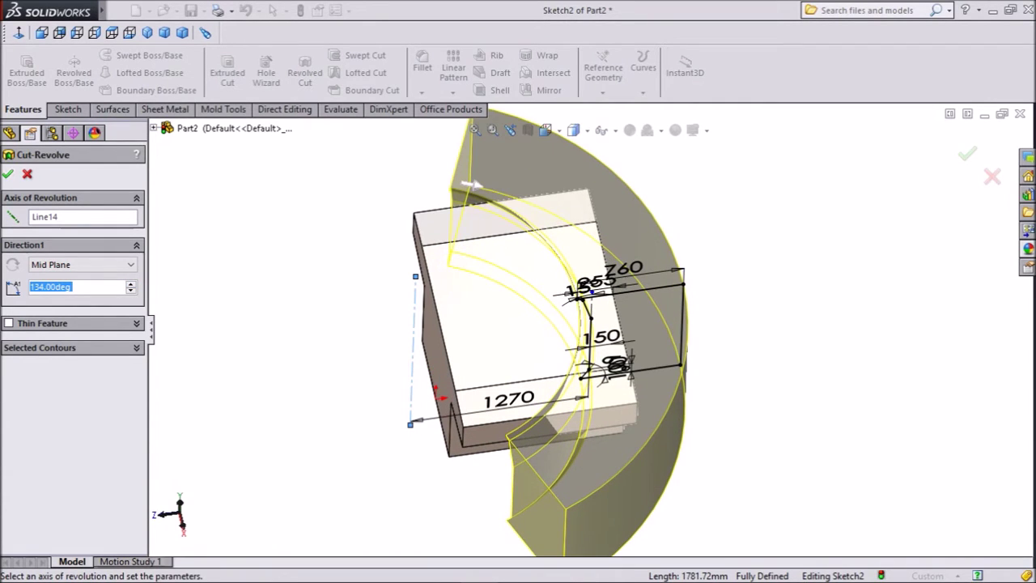
pyautogui.press('Return')
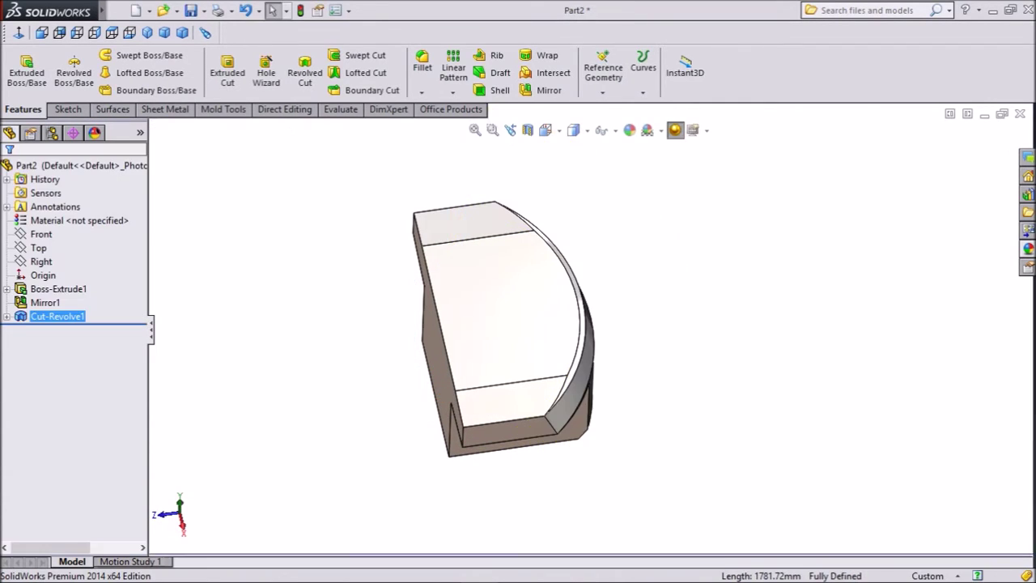
# Step: Start a sketch on the bottom face of the body's narrow lower block and view it face-on
pyautogui.moveTo(563, 355); pyautogui.dragTo(517, 285, button='middle')
pyautogui.scroll(-2, 517, 286)
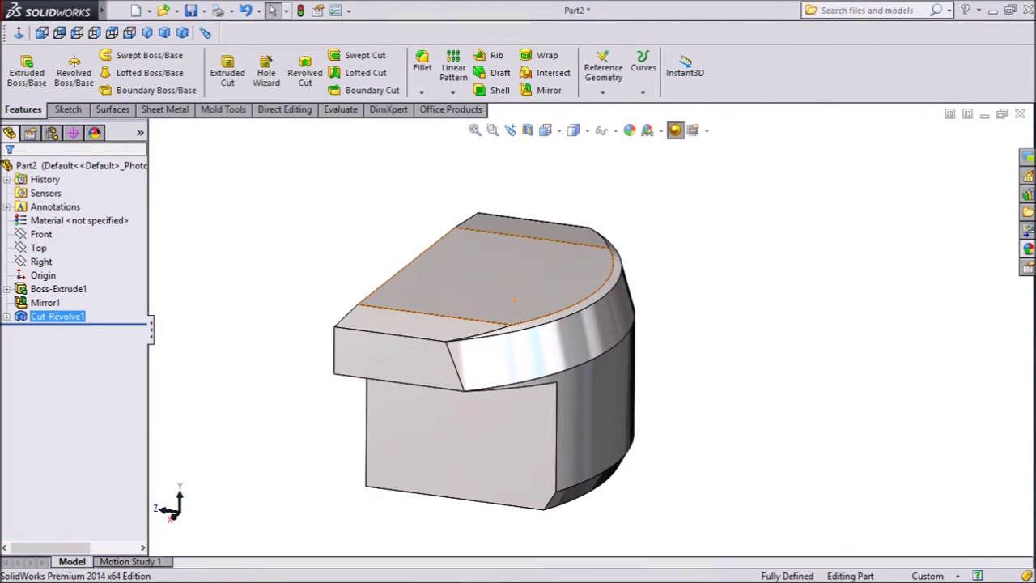
pyautogui.scroll(-1, 490, 344)
pyautogui.moveTo(490, 344); pyautogui.dragTo(939, 182, button='middle')
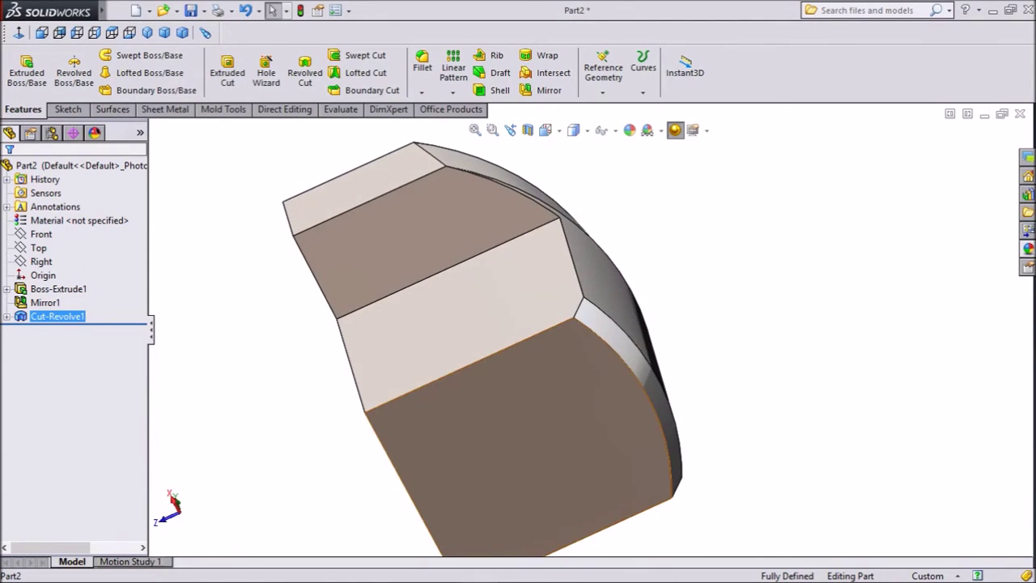
pyautogui.click(489, 460)
pyautogui.click(549, 413)
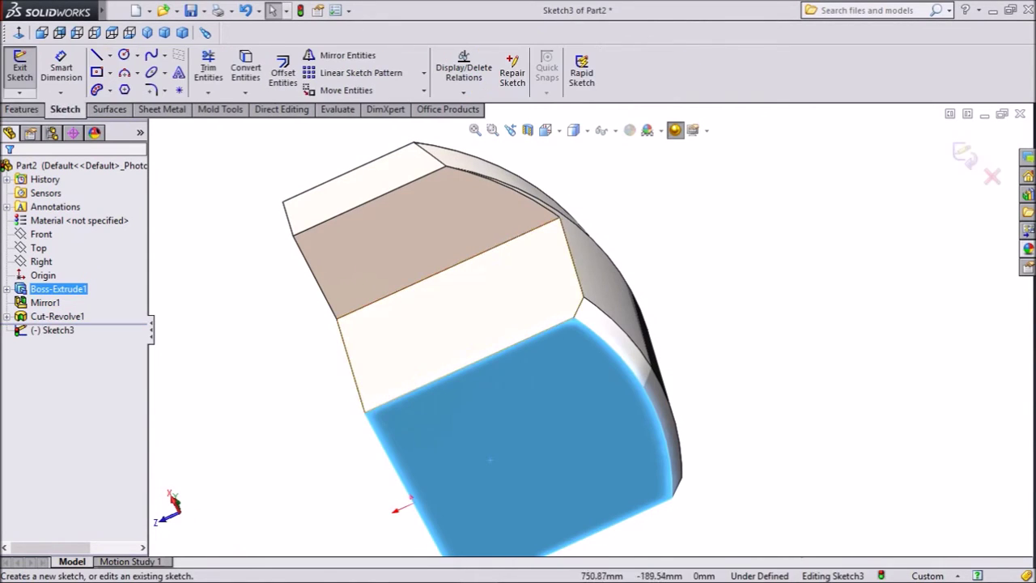
pyautogui.click(18, 33)
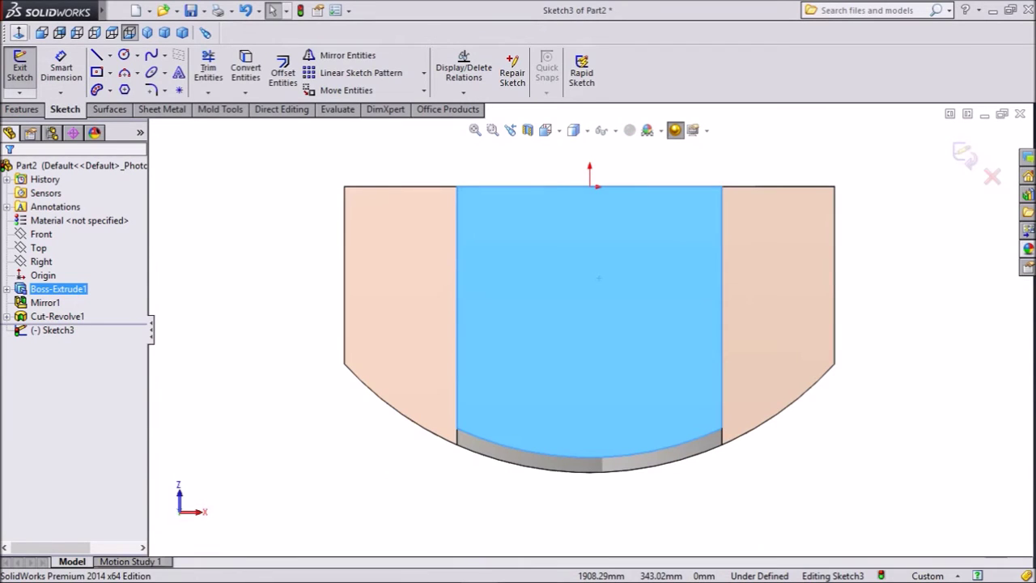
# Step: Convert the short straight edge of the chamfered band at the lower block's rear corner into a sketch line
pyautogui.scroll(-6, 738, 441)
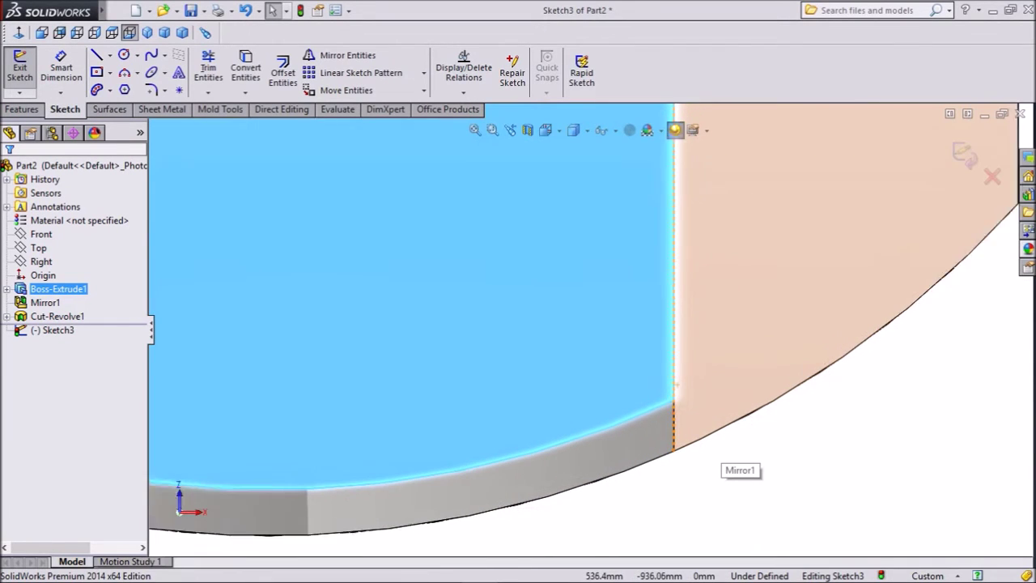
pyautogui.click(664, 425)
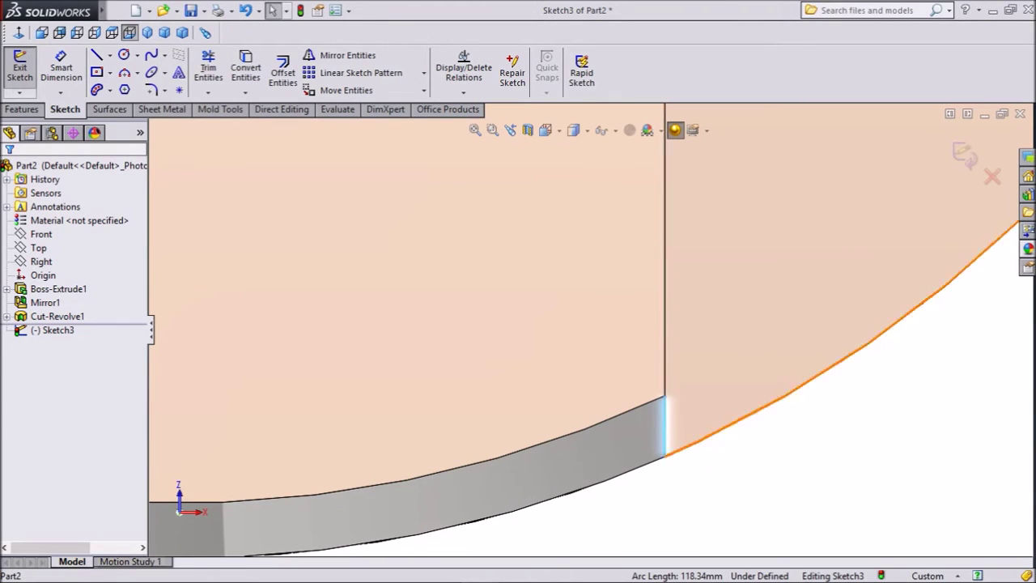
pyautogui.keyDown('ctrl'); pyautogui.click(485, 455); pyautogui.keyUp('ctrl')
pyautogui.click(245, 69)
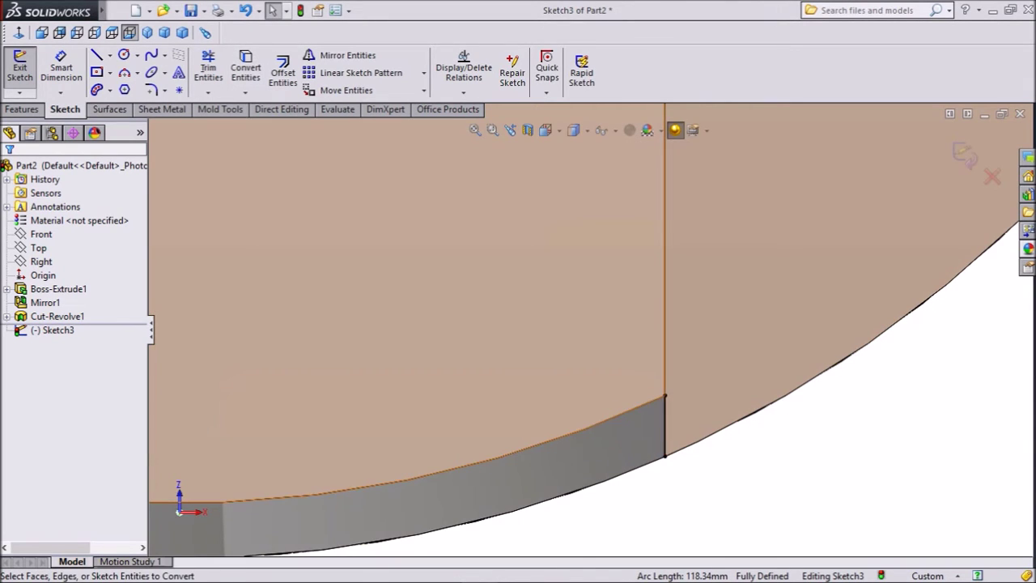
# Step: Draw a slanted line from the converted line's inner end to the outer curved edge of the chamfered band
pyautogui.press('l')
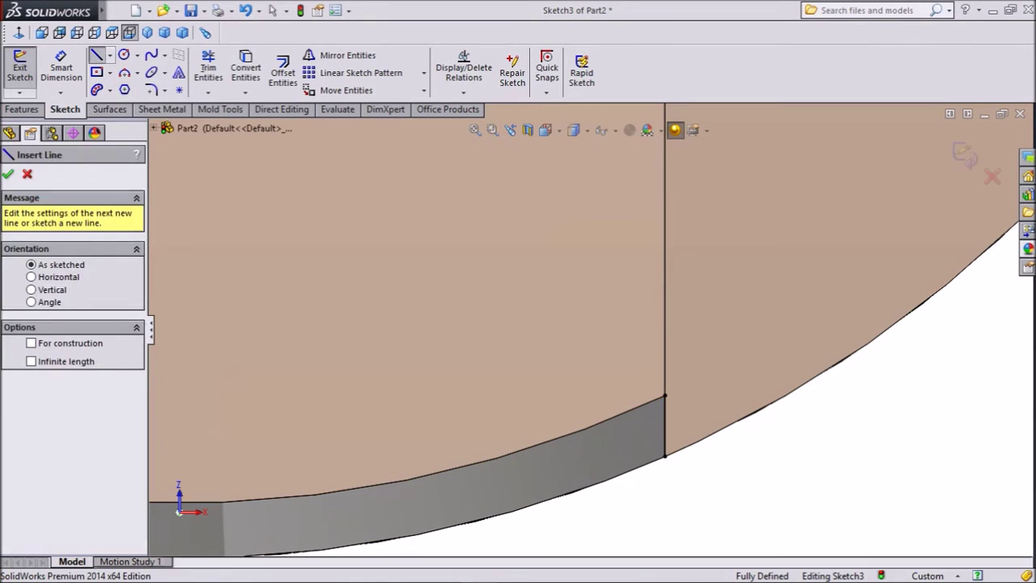
pyautogui.click(664, 396)
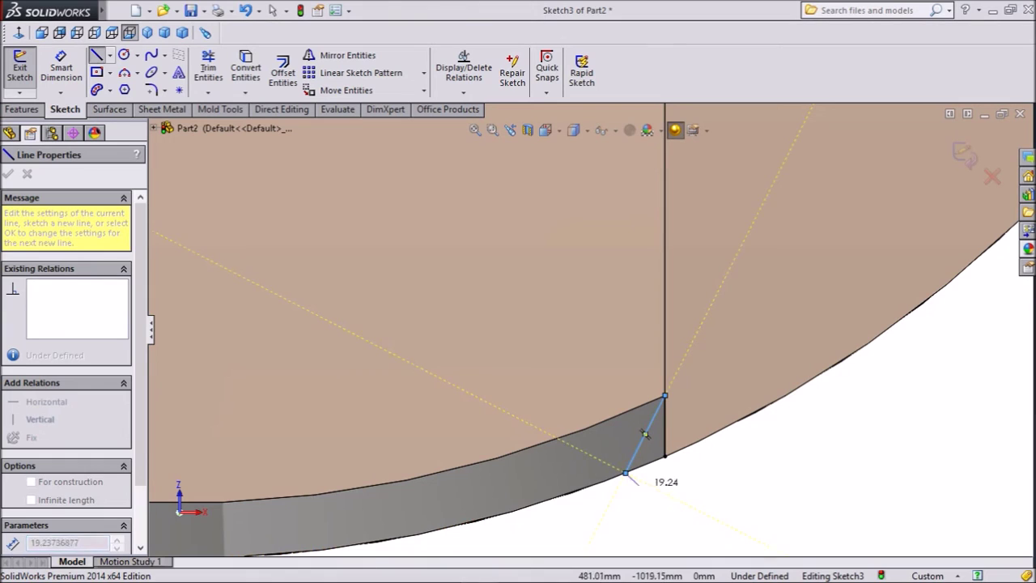
pyautogui.rightClick(626, 473)
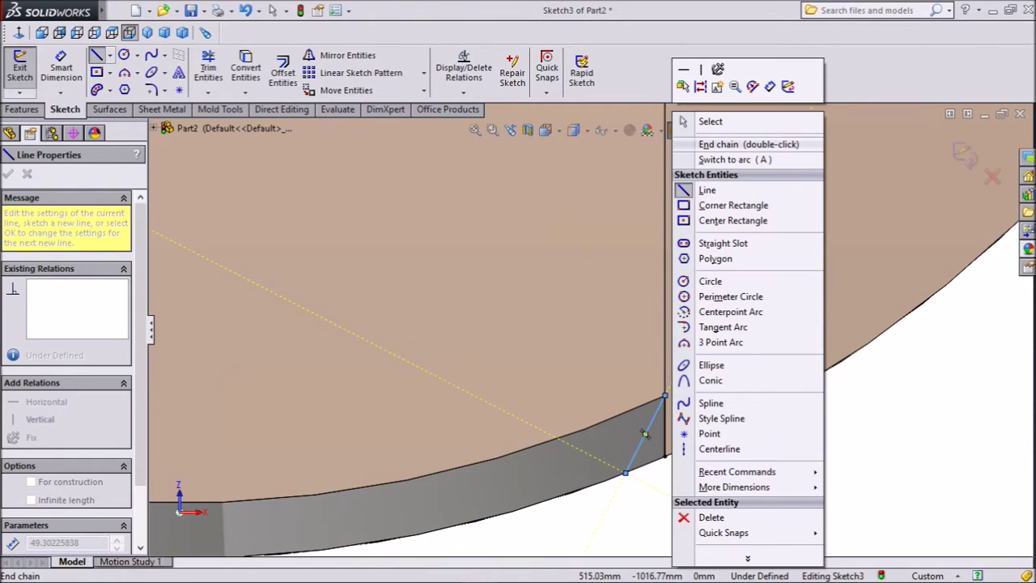
pyautogui.click(708, 121)
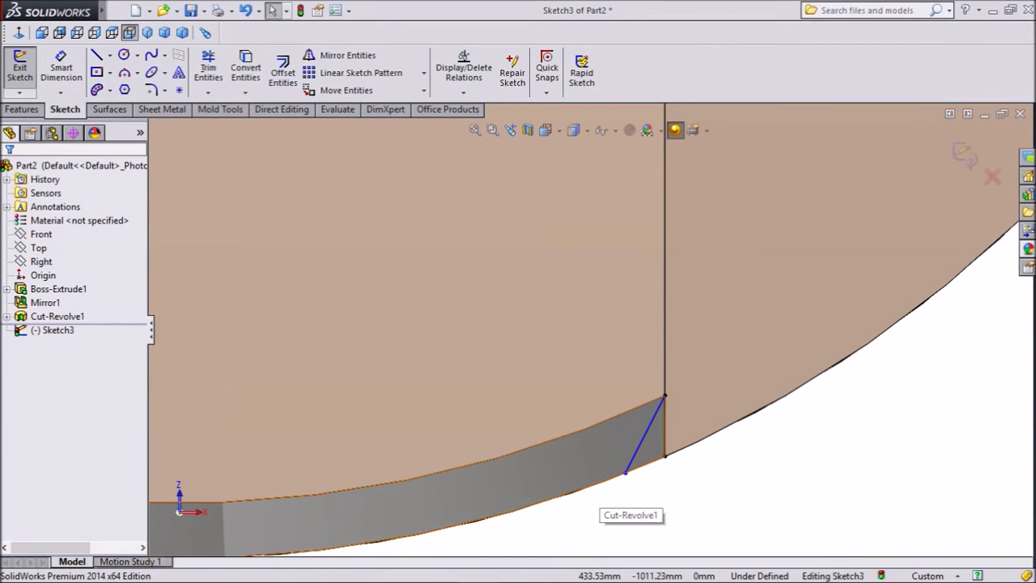
# Step: Convert the outer curved edge and trim it to the segment between the slanted line and the short converted line
pyautogui.click(580, 490)
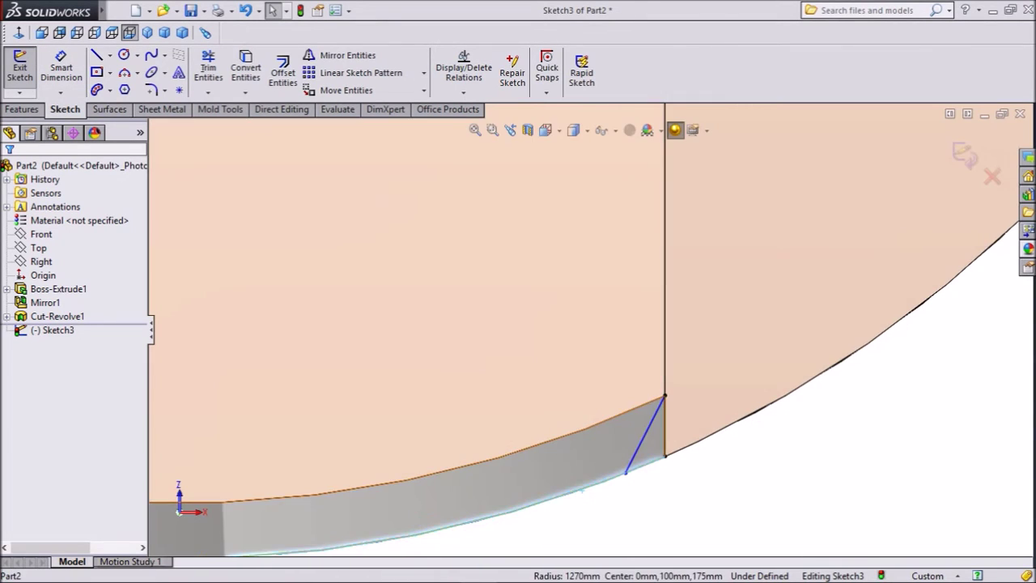
pyautogui.click(245, 69)
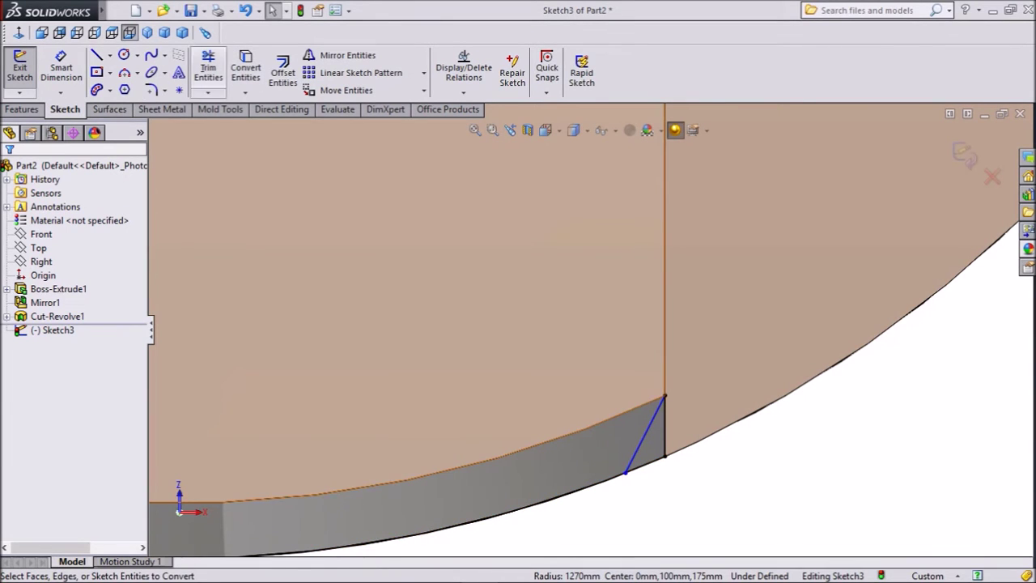
pyautogui.click(208, 69)
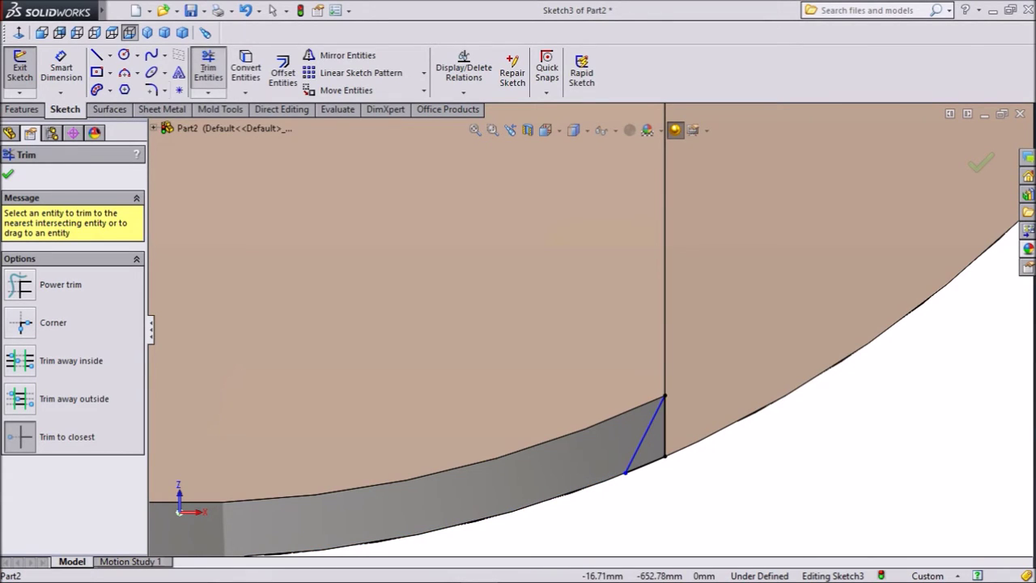
pyautogui.click(8, 174)
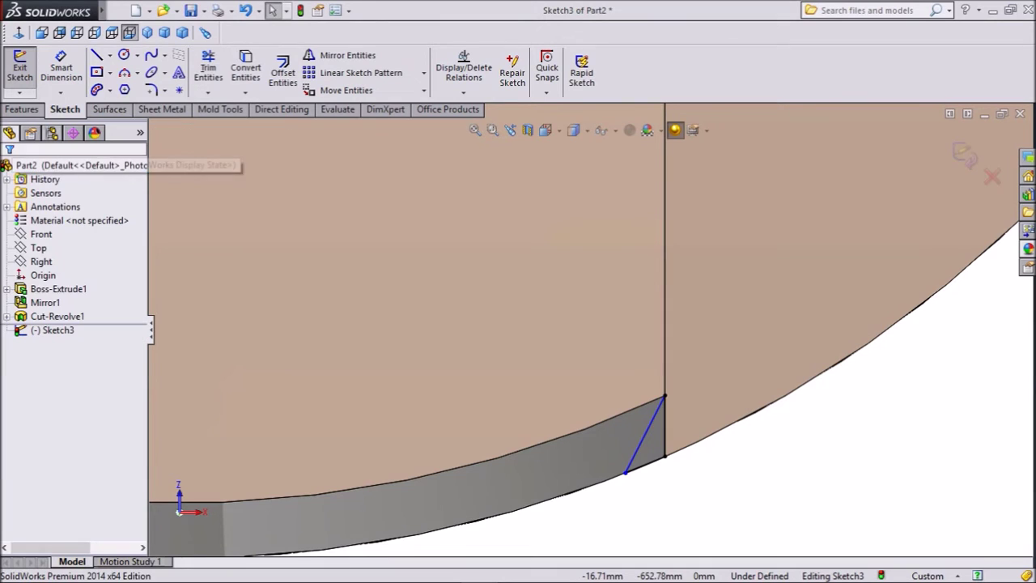
# Step: Set the angle between the slanted line and the short converted line to 25°
pyautogui.click(62, 69)
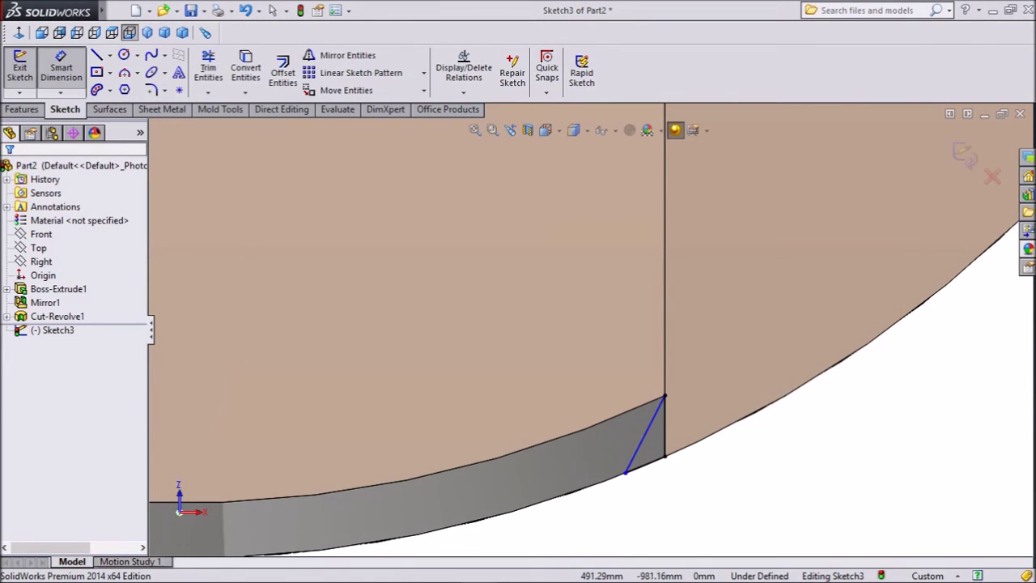
pyautogui.click(647, 429)
pyautogui.click(665, 429)
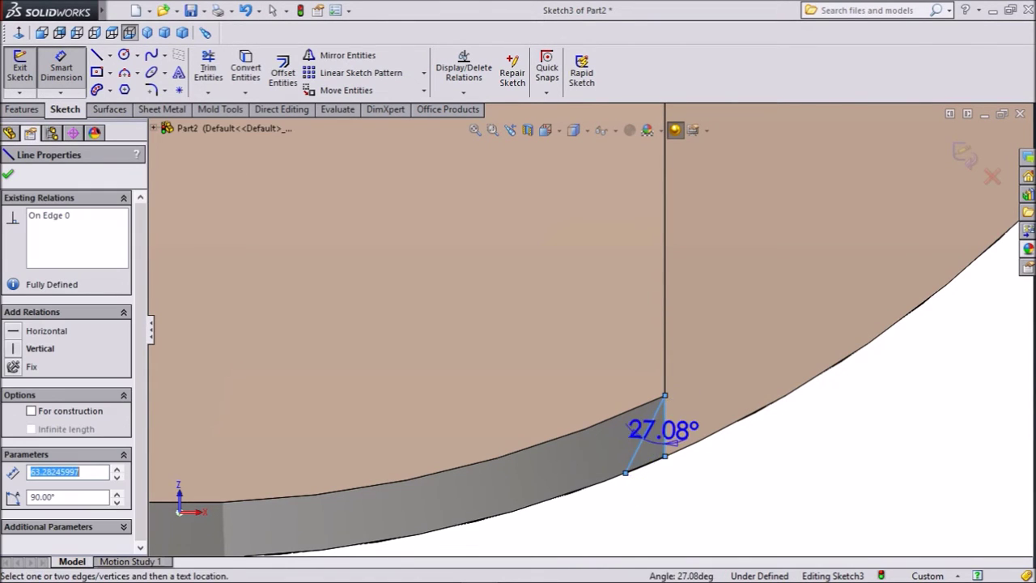
pyautogui.click(643, 506)
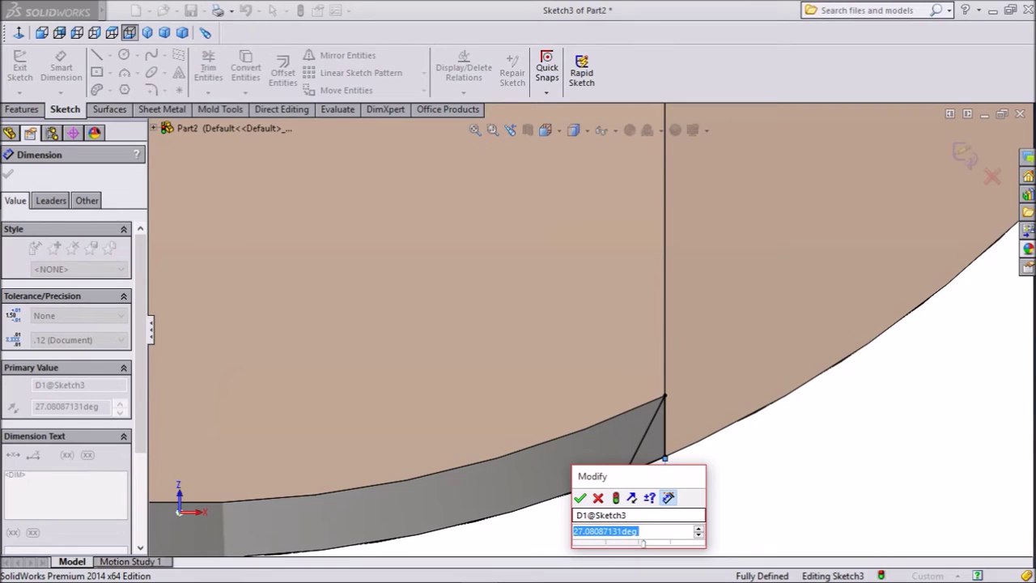
pyautogui.write('25')
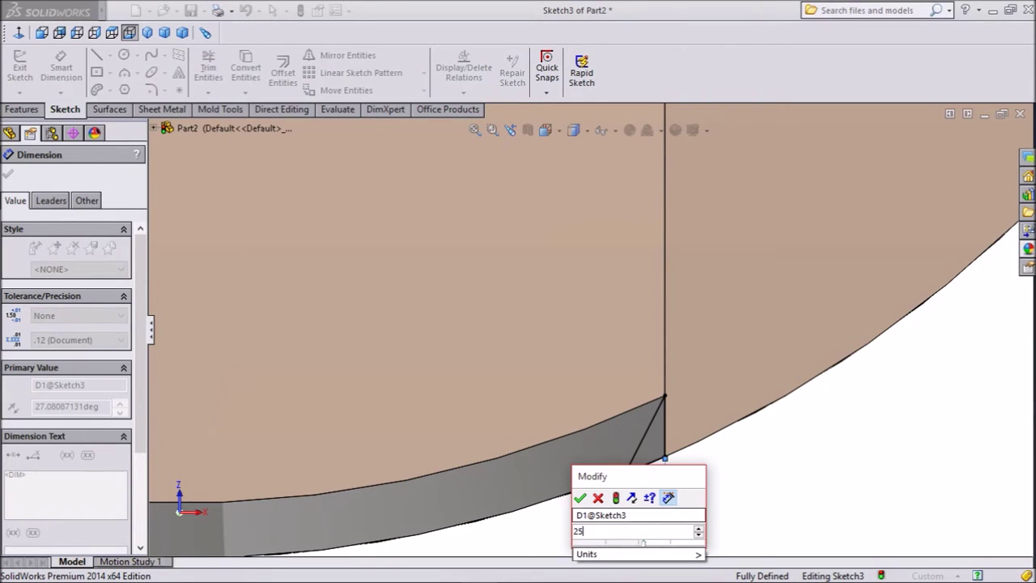
pyautogui.press('Return')
pyautogui.scroll(-3, 651, 502)
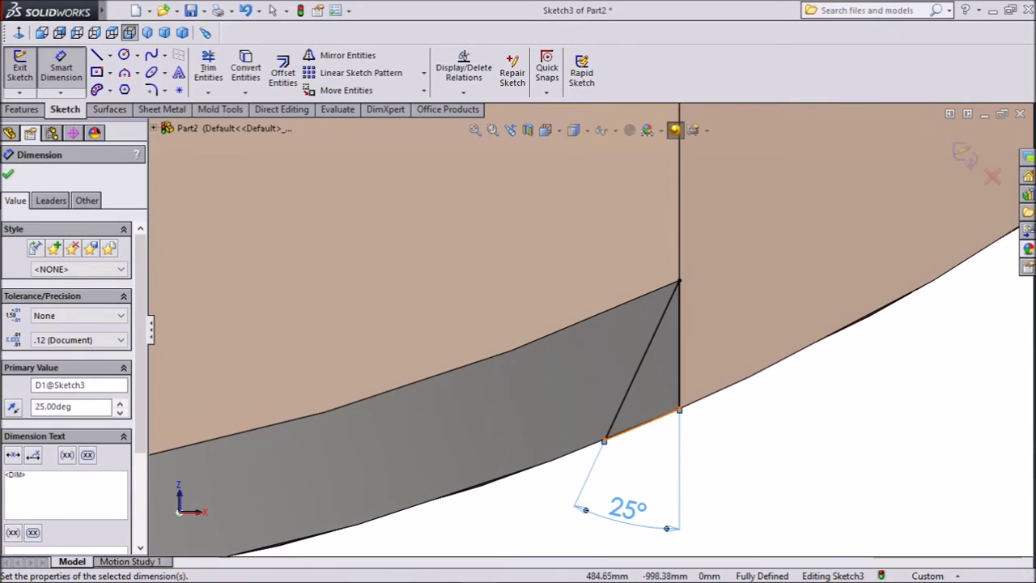
pyautogui.scroll(-3, 611, 450)
pyautogui.scroll(-3, 611, 449)
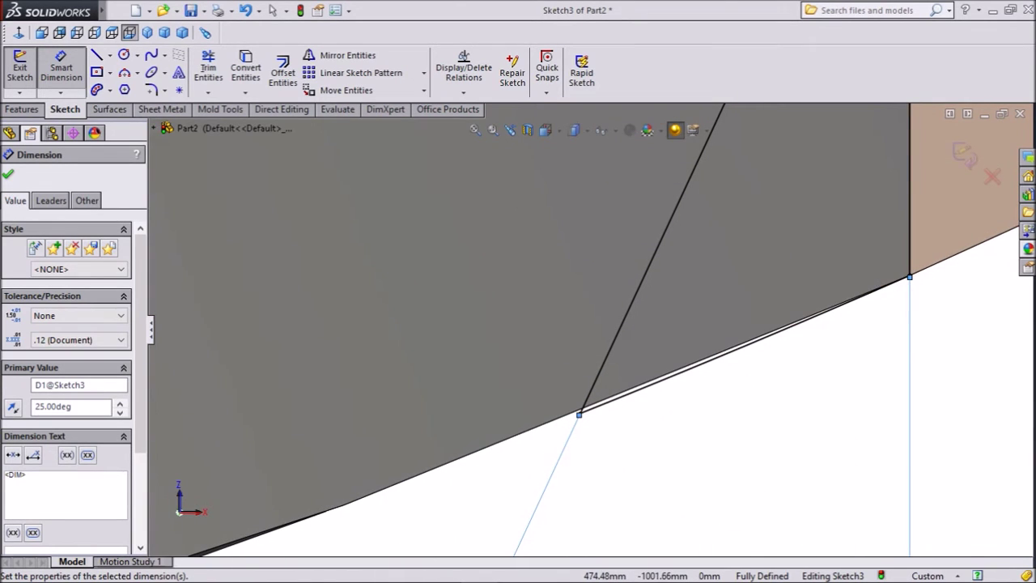
pyautogui.scroll(-1, 611, 402)
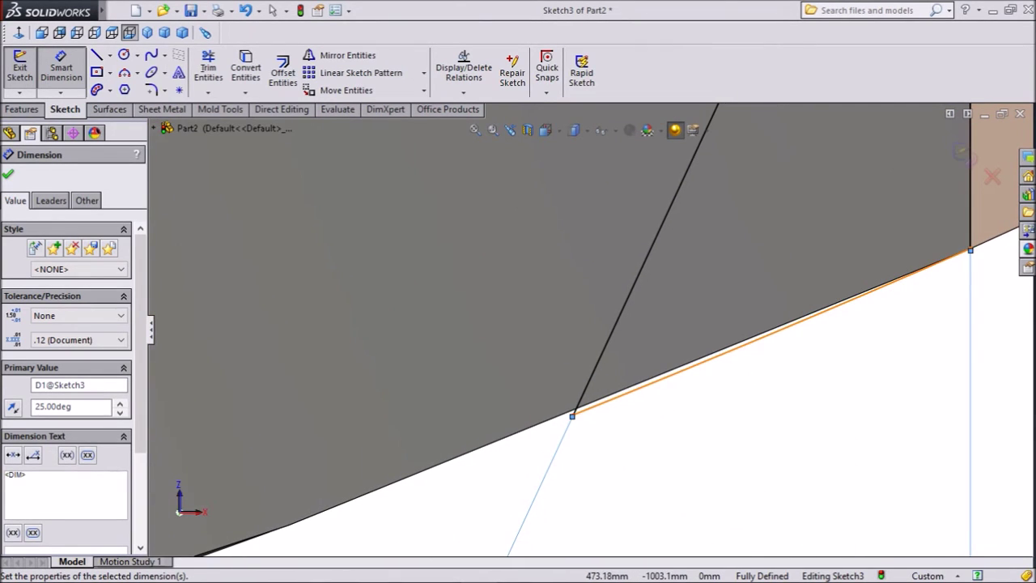
# Step: Delete the trimmed arc segment between the slanted line and the short converted line in the 25° corner sketch
pyautogui.scroll(6, 589, 330)
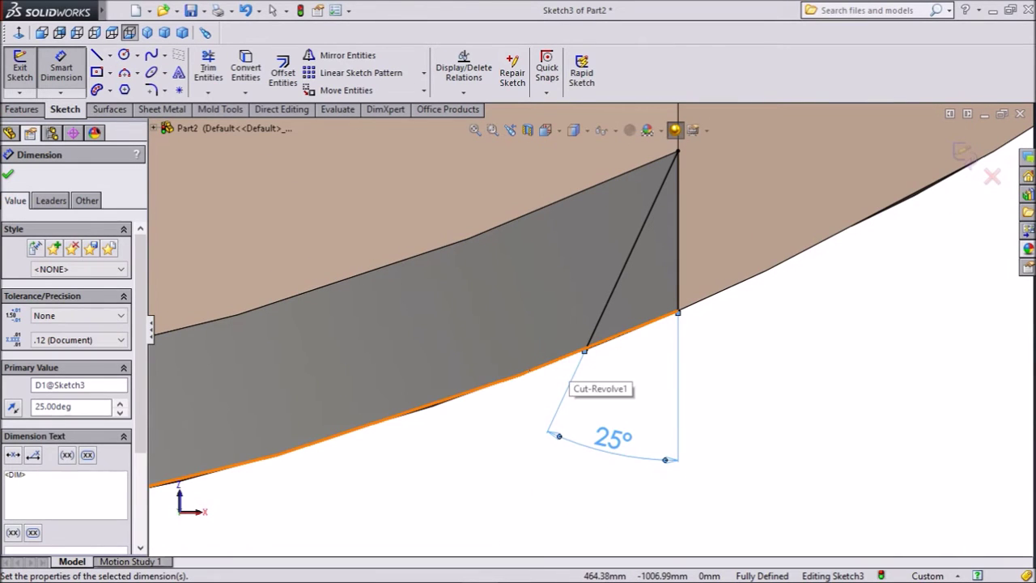
pyautogui.scroll(-1, 572, 349)
pyautogui.scroll(-4, 588, 348)
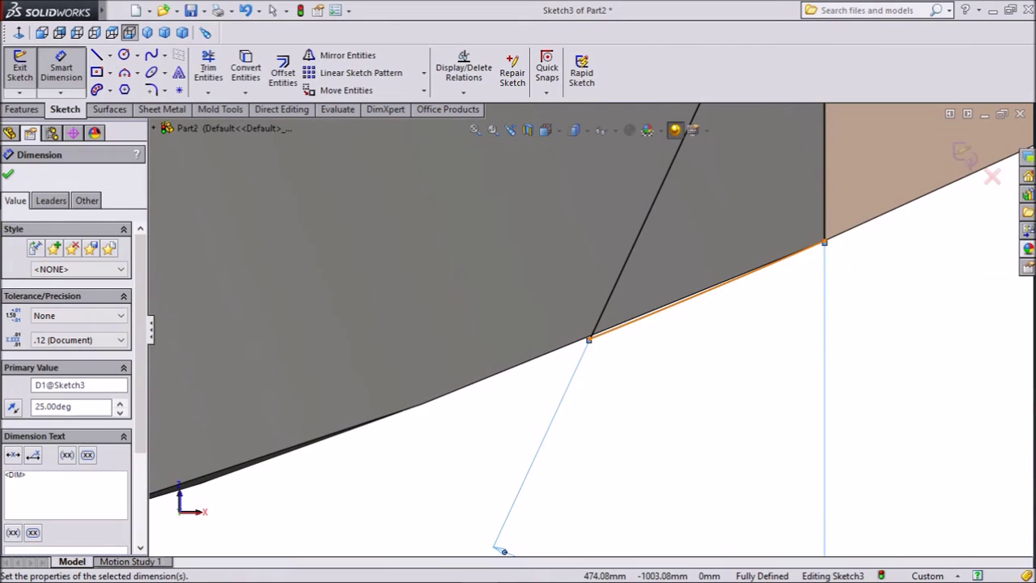
pyautogui.press('Escape')
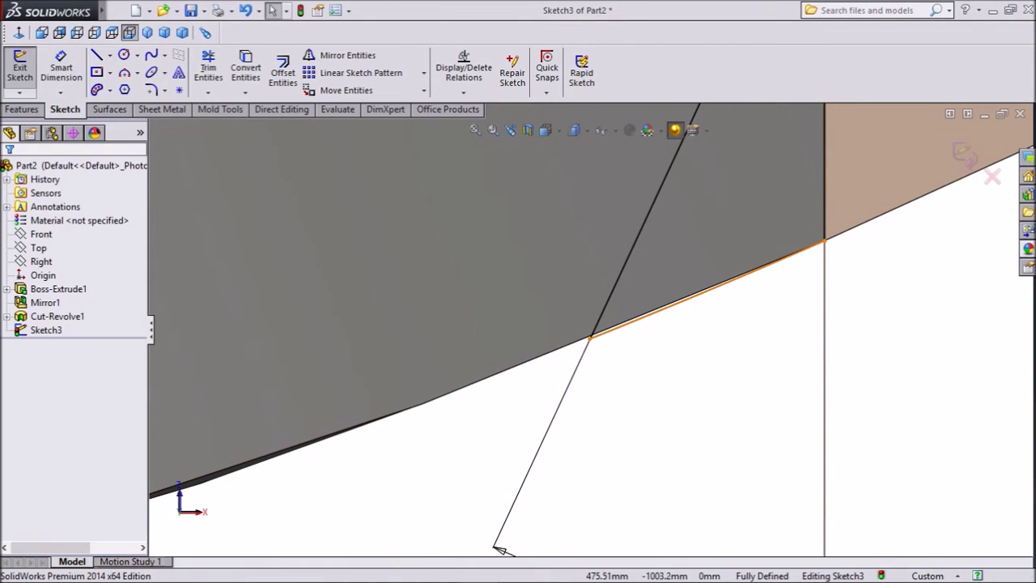
pyautogui.click(712, 286)
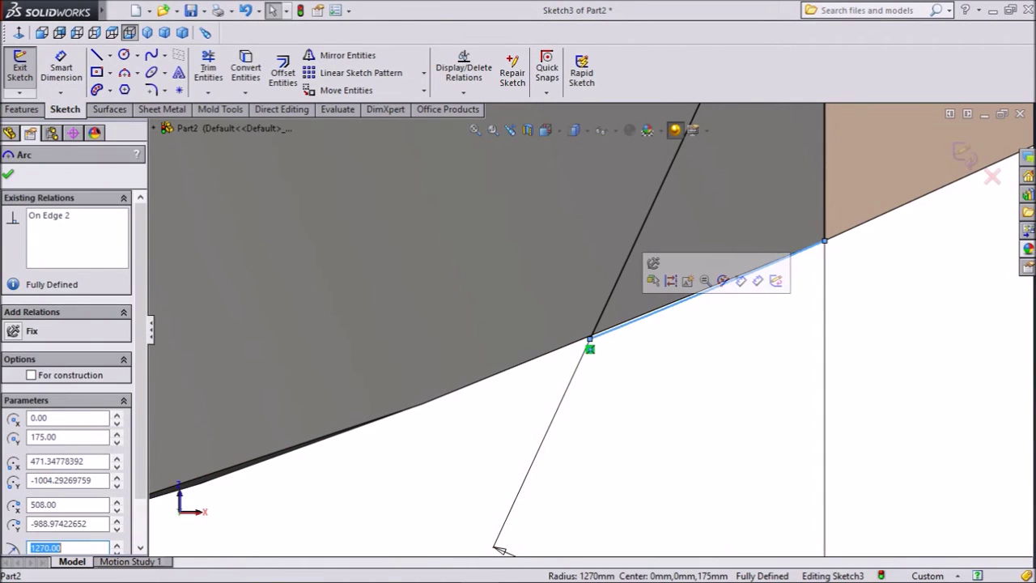
pyautogui.press('Escape')
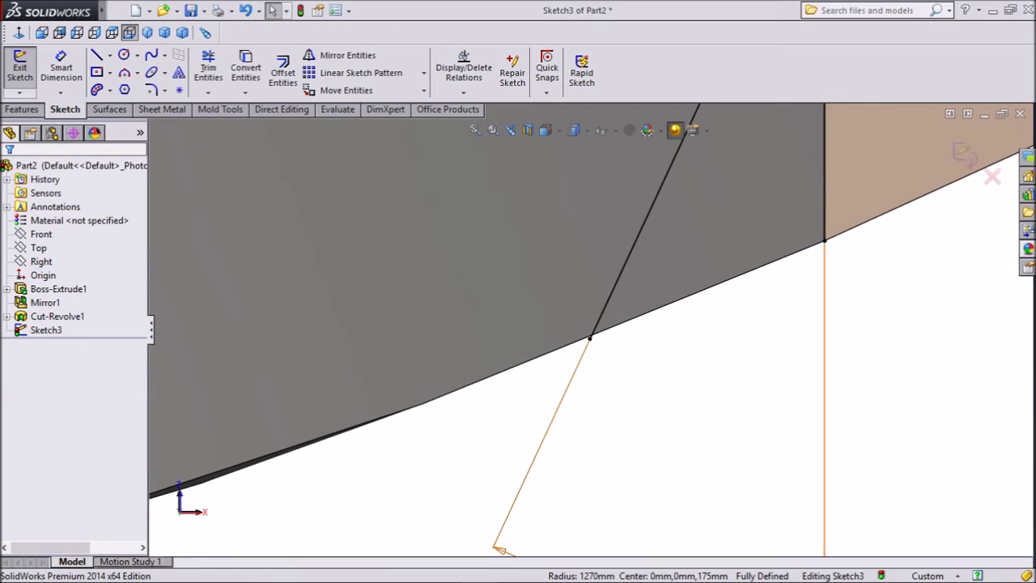
pyautogui.scroll(5, 590, 339)
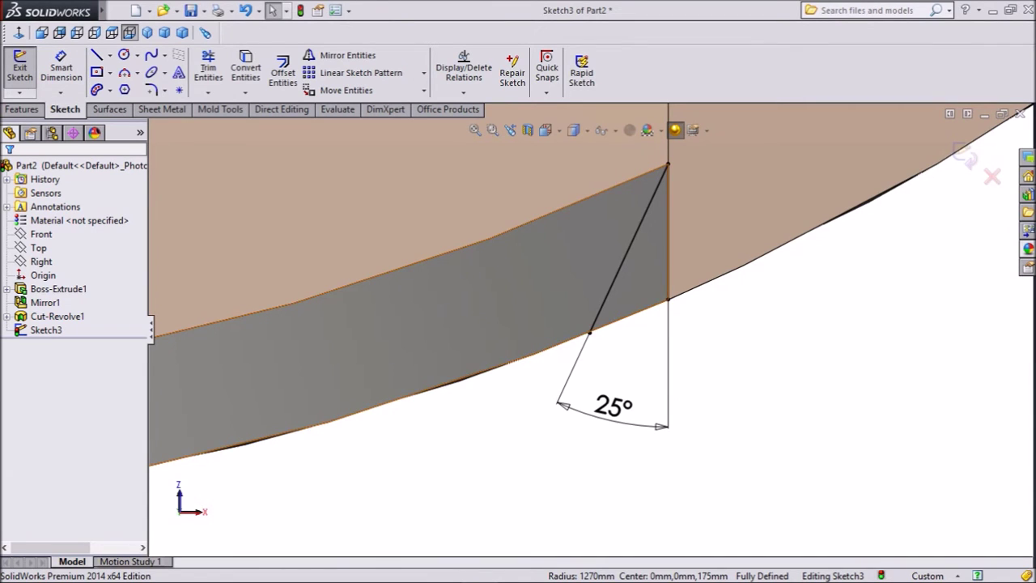
# Step: Convert the outer curved edge again and trim it to the segment between the slanted line and the short converted line
pyautogui.click(534, 351)
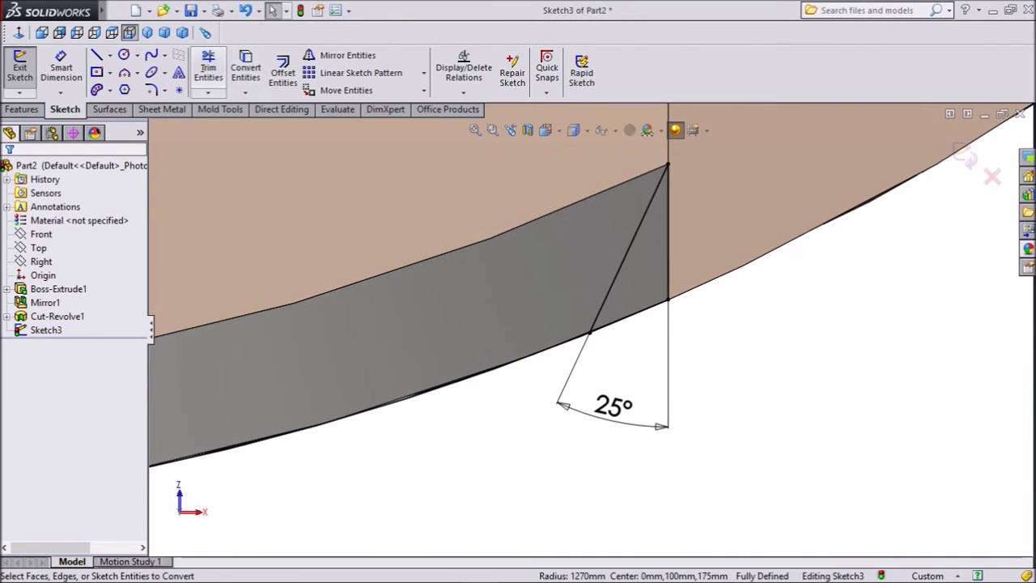
pyautogui.click(208, 69)
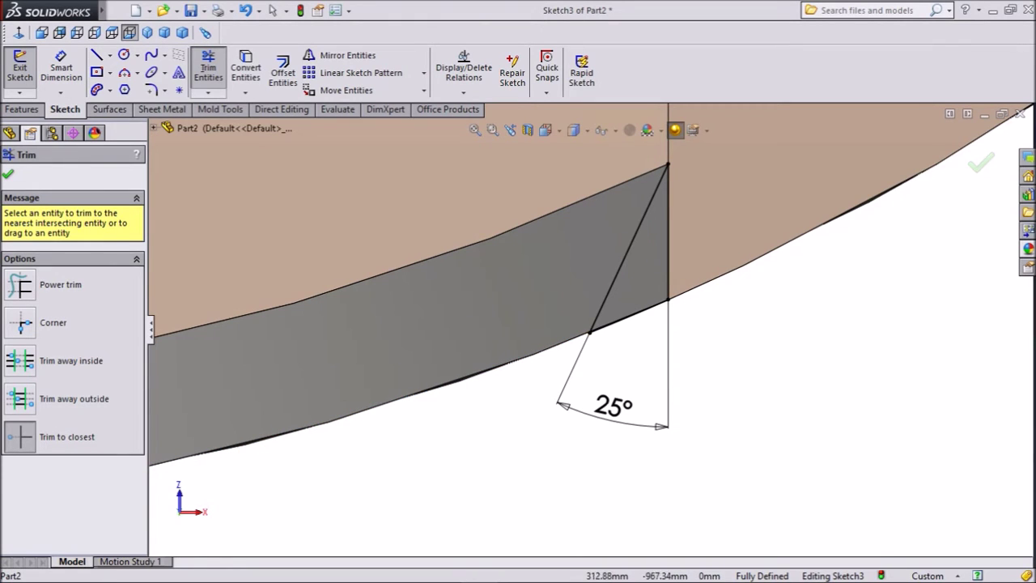
pyautogui.press('Escape')
# Step: Cut-extrude the 25° corner profile with Up To Surface, ending at the wide face of the adjoining side wing
pyautogui.click(22, 109)
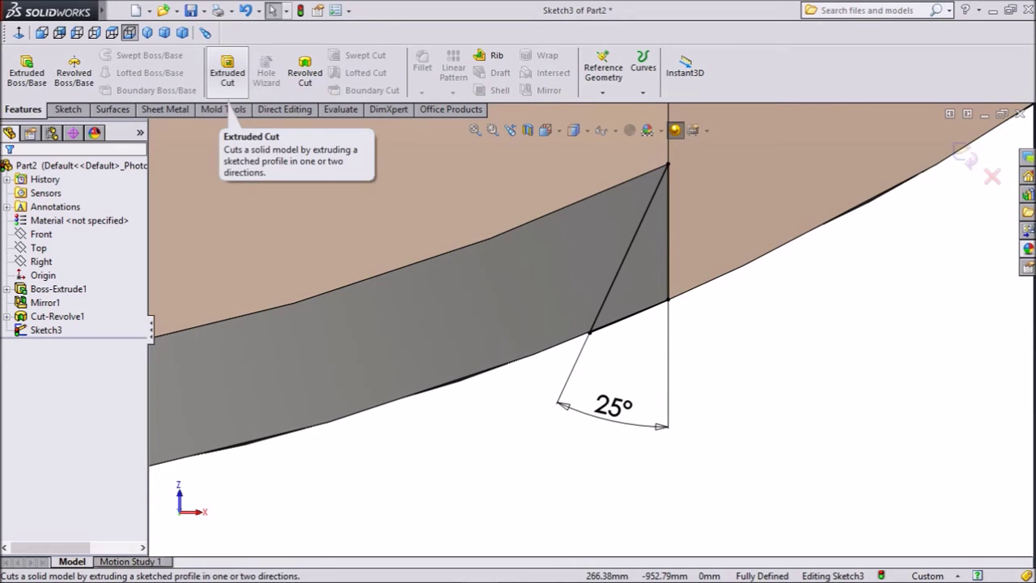
pyautogui.click(227, 77)
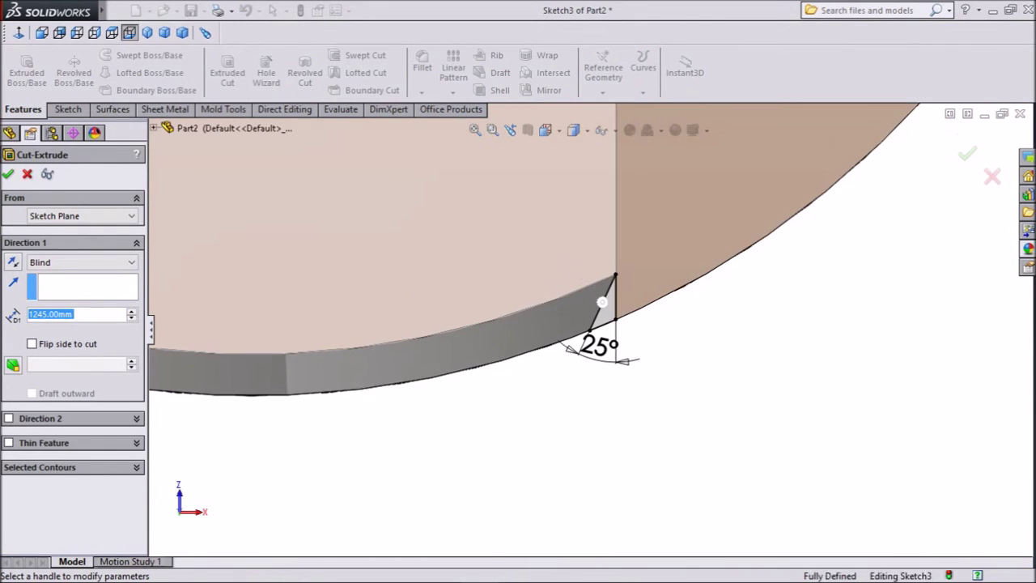
pyautogui.scroll(7, 638, 298)
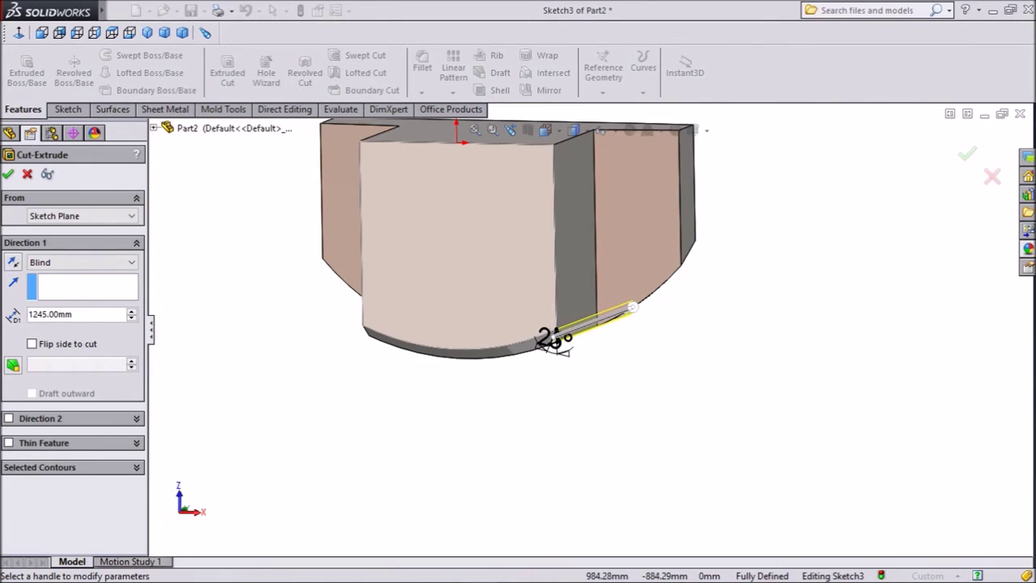
pyautogui.scroll(-4, 607, 304)
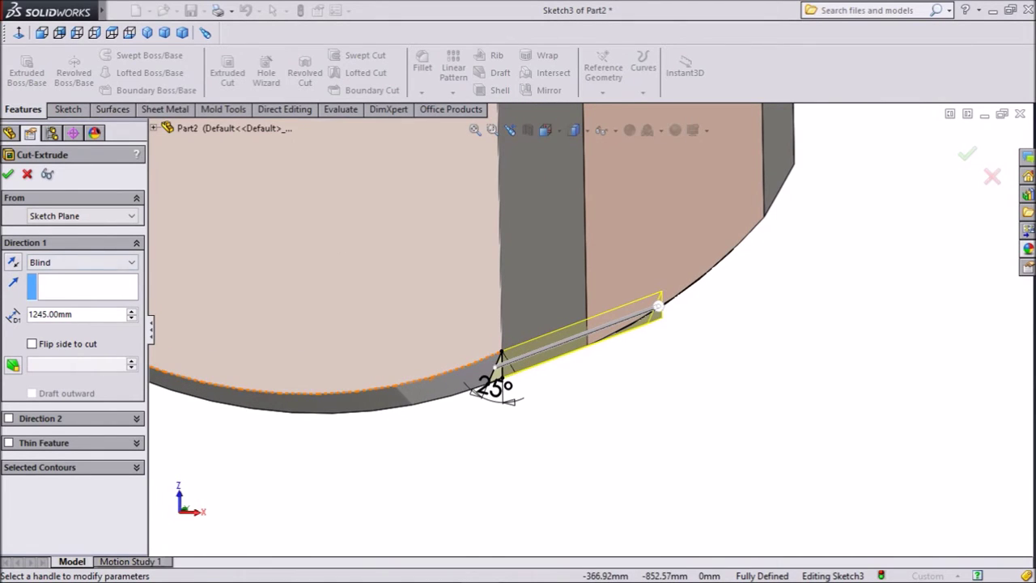
pyautogui.click(81, 262)
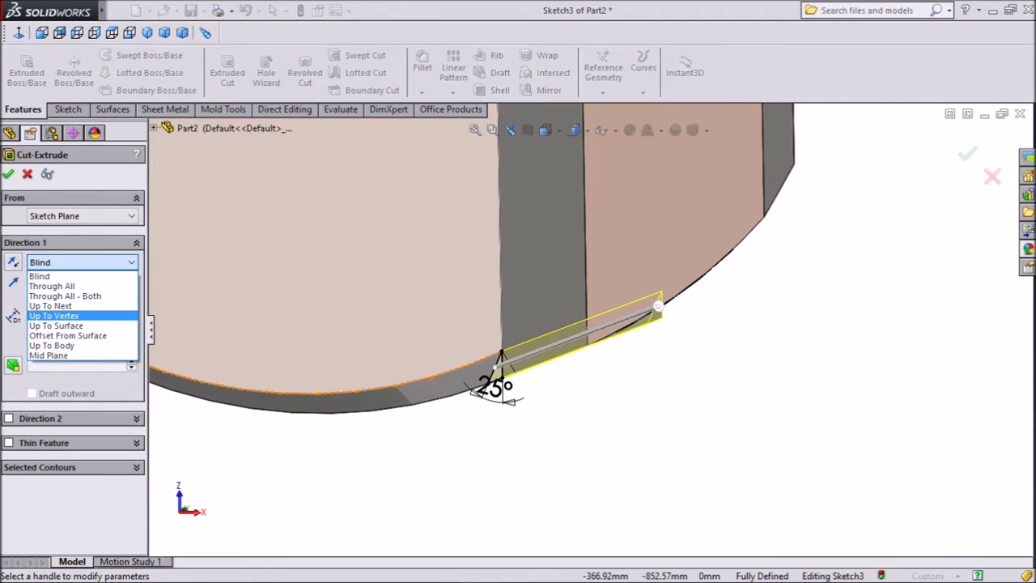
pyautogui.click(56, 326)
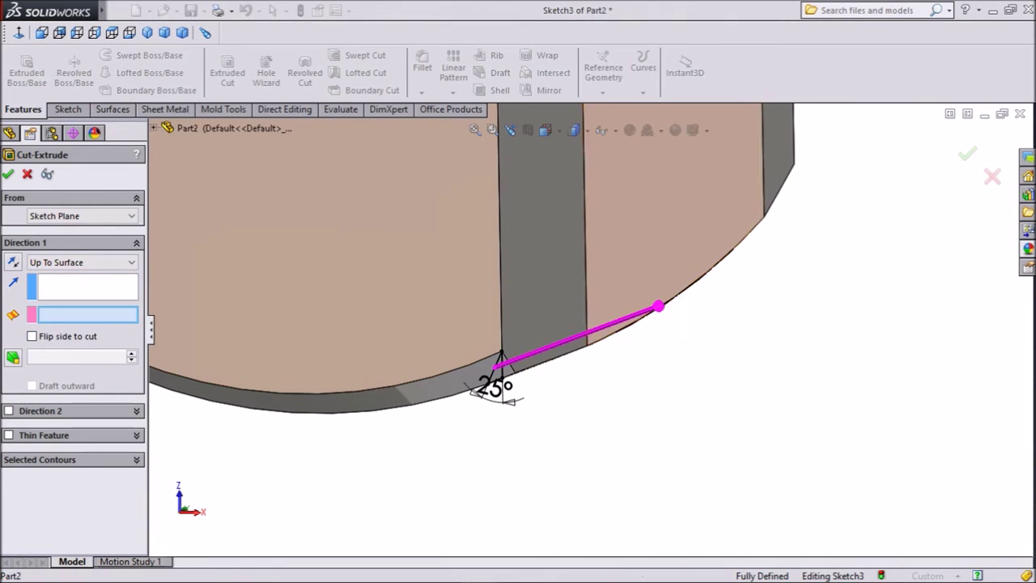
pyautogui.click(662, 277)
pyautogui.moveTo(664, 269); pyautogui.dragTo(630, 264, button='middle')
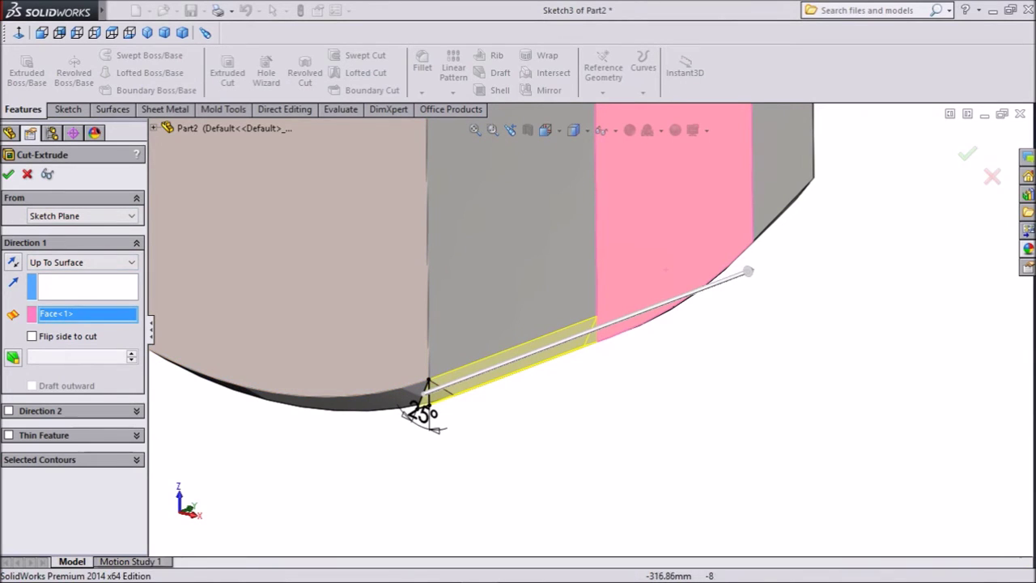
pyautogui.click(8, 174)
pyautogui.scroll(3, 589, 330)
pyautogui.moveTo(540, 348); pyautogui.dragTo(568, 348, button='middle')
pyautogui.scroll(4, 518, 307)
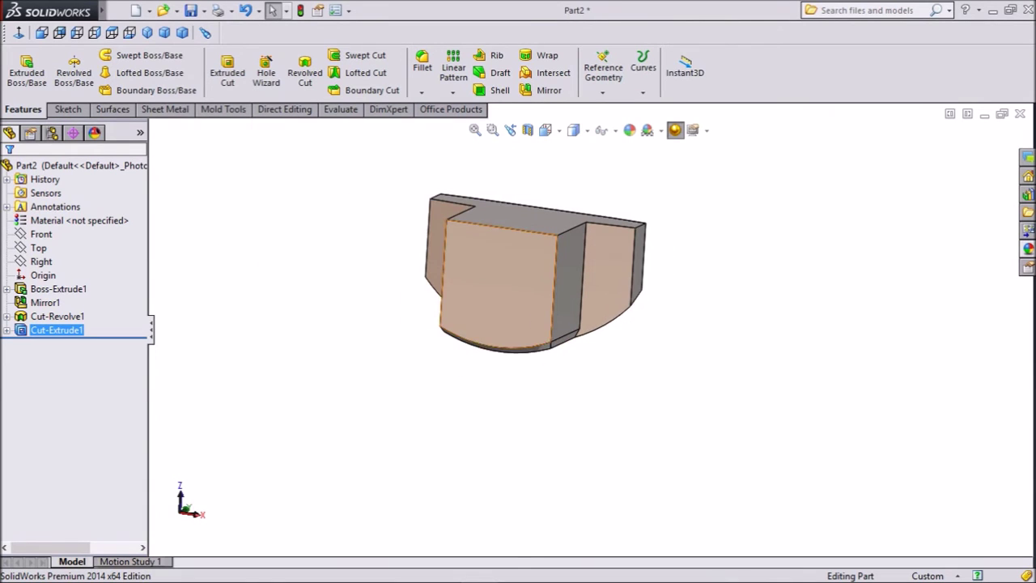
# Step: Set up a mirror of the extruded corner cut about the Right plane
pyautogui.scroll(-3, 498, 229)
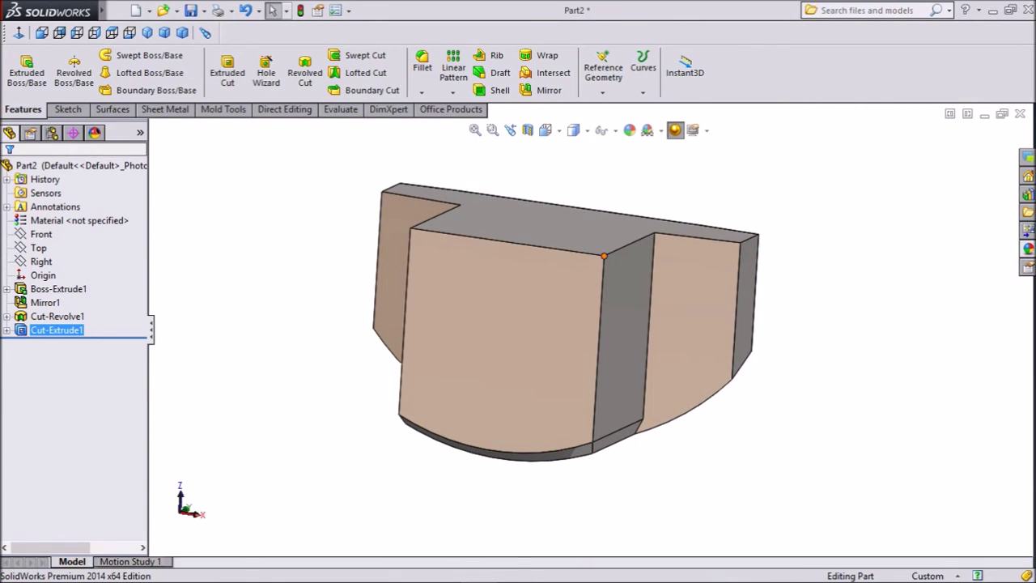
pyautogui.click(544, 89)
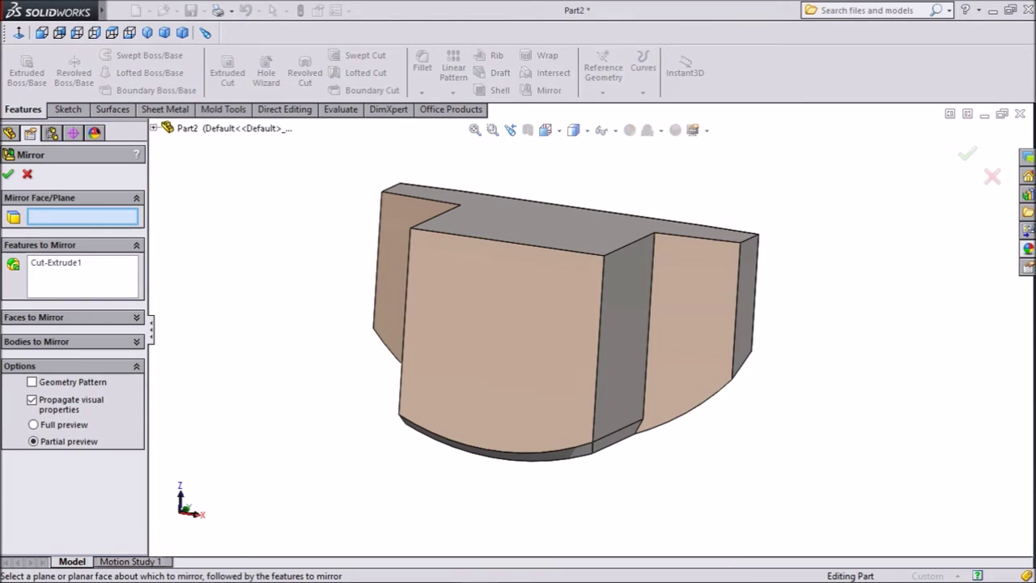
pyautogui.click(154, 128)
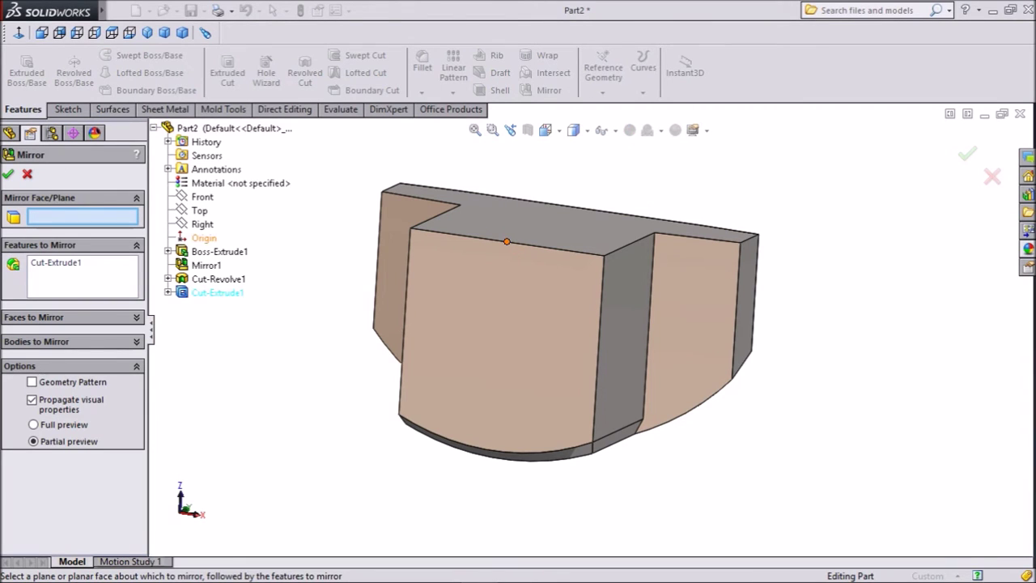
pyautogui.click(202, 225)
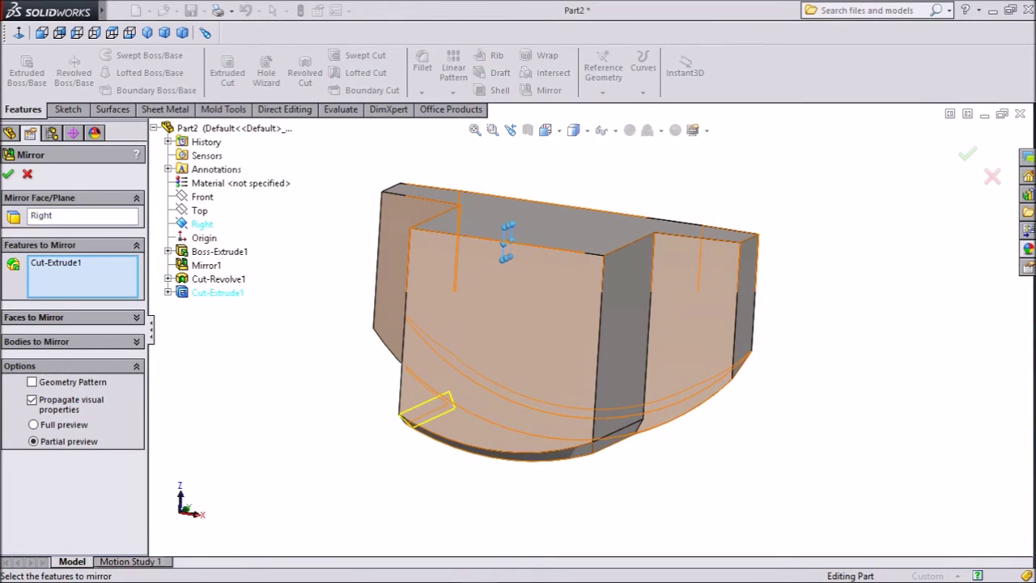
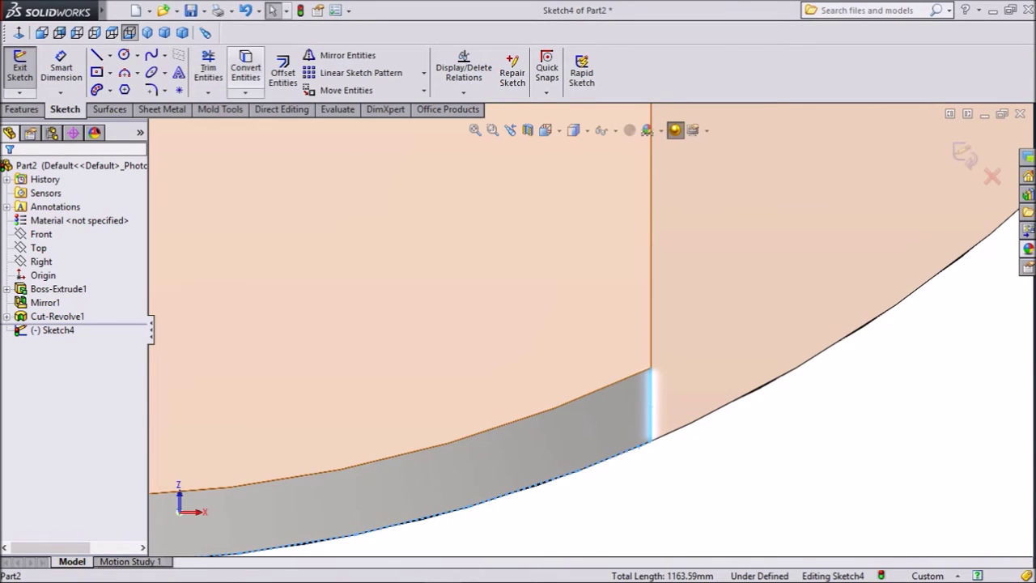
# Step: Convert the band's short straight edge and outer curved edge, then draw a slanted line from the short edge's inner end to the curve
pyautogui.click(245, 68)
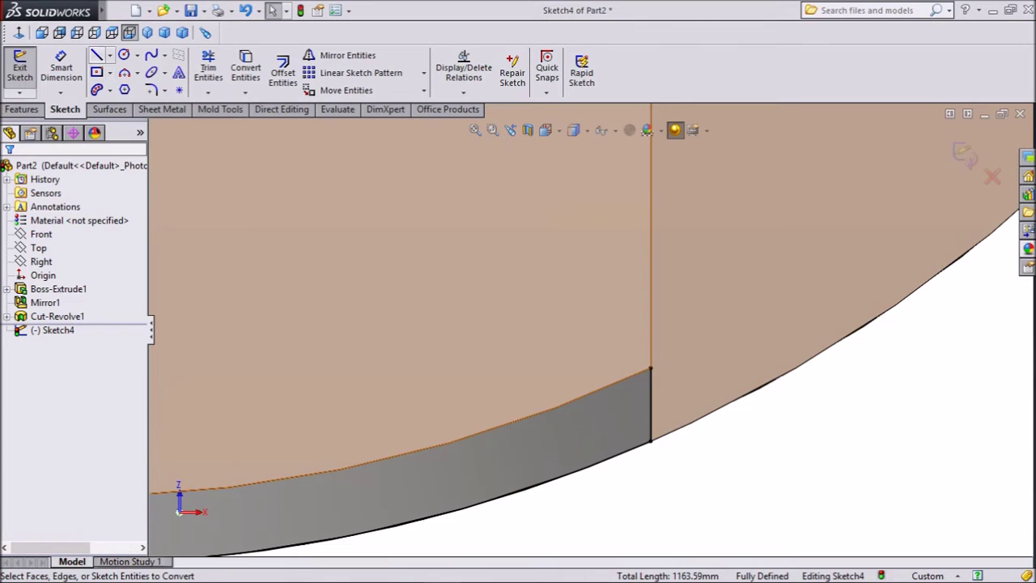
pyautogui.click(96, 55)
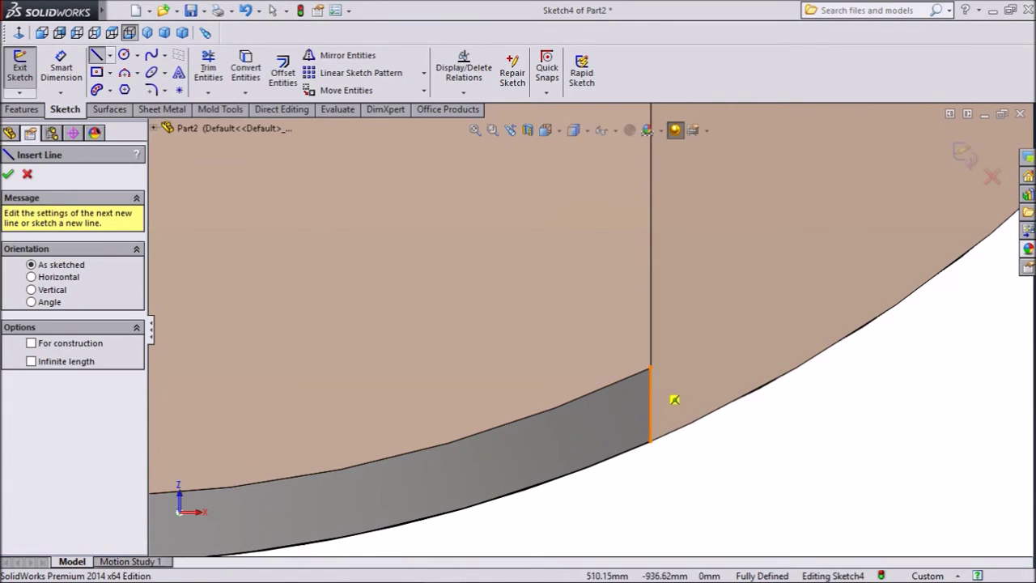
pyautogui.click(650, 369)
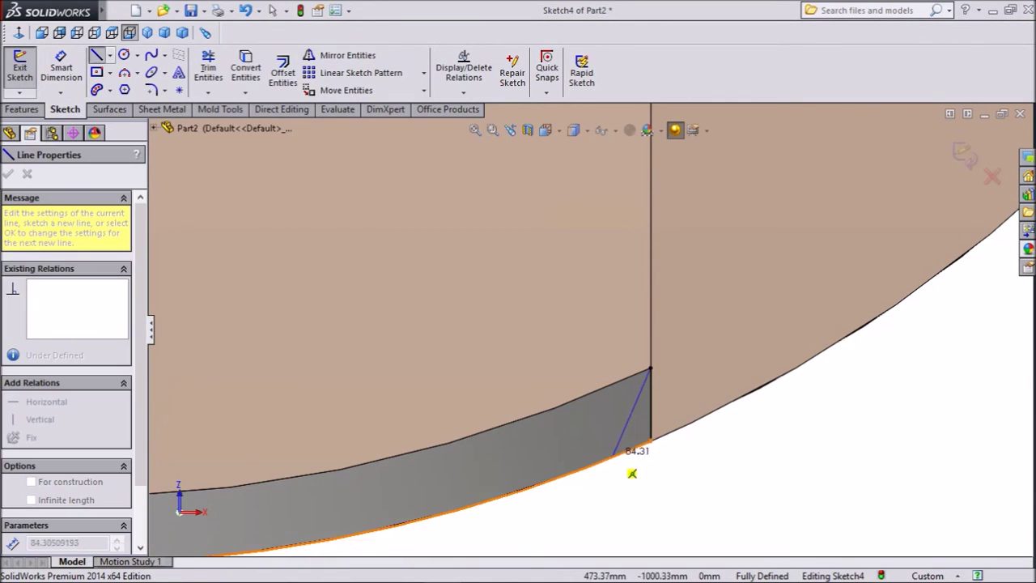
pyautogui.click(613, 458)
pyautogui.rightClick(631, 413)
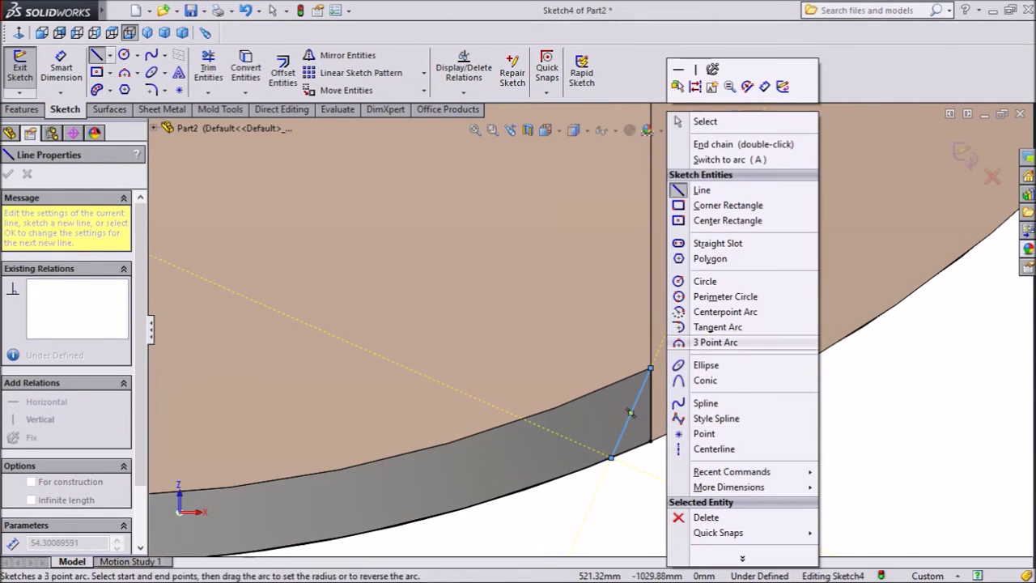
pyautogui.click(705, 121)
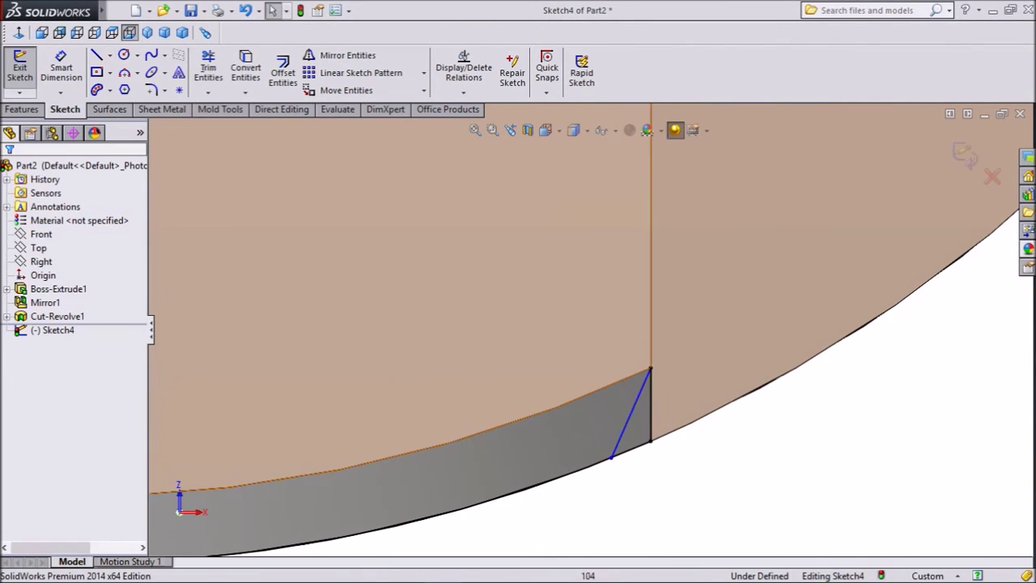
# Step: Set the angle between the slanted and short lines to 25°, and trim the converted curve to the segment between them
pyautogui.click(61, 68)
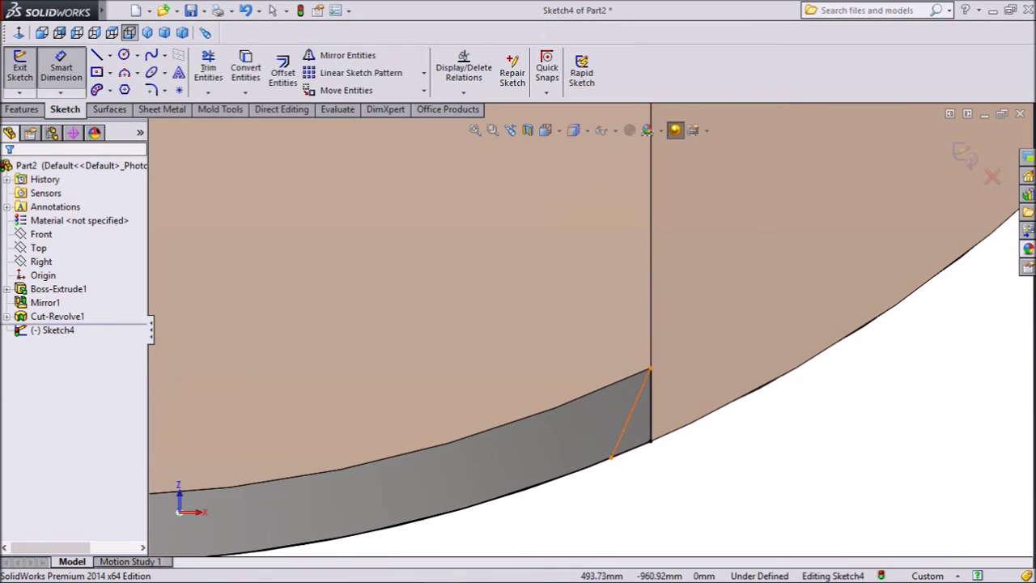
pyautogui.click(631, 414)
pyautogui.click(650, 405)
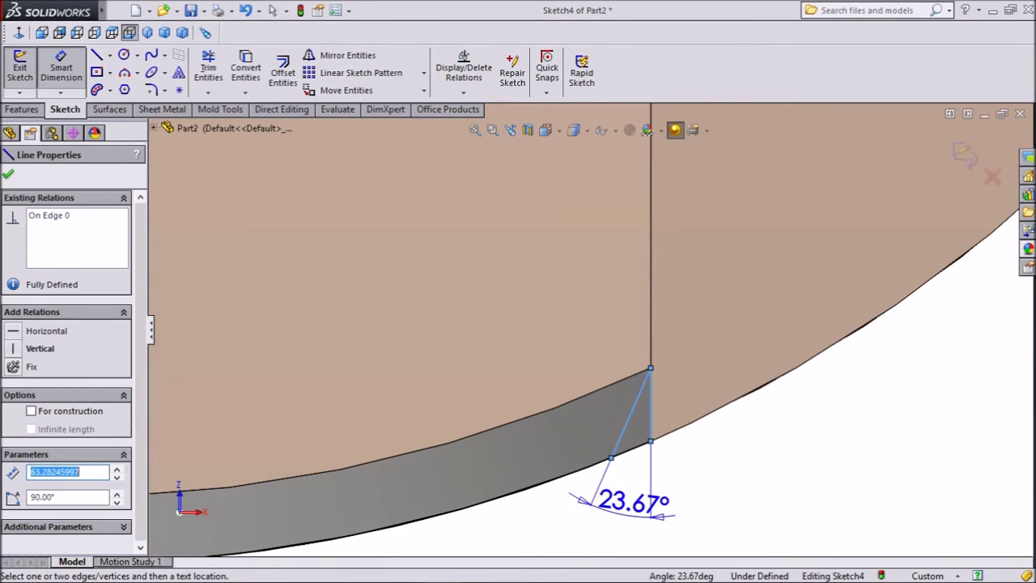
pyautogui.click(633, 506)
pyautogui.write('25')
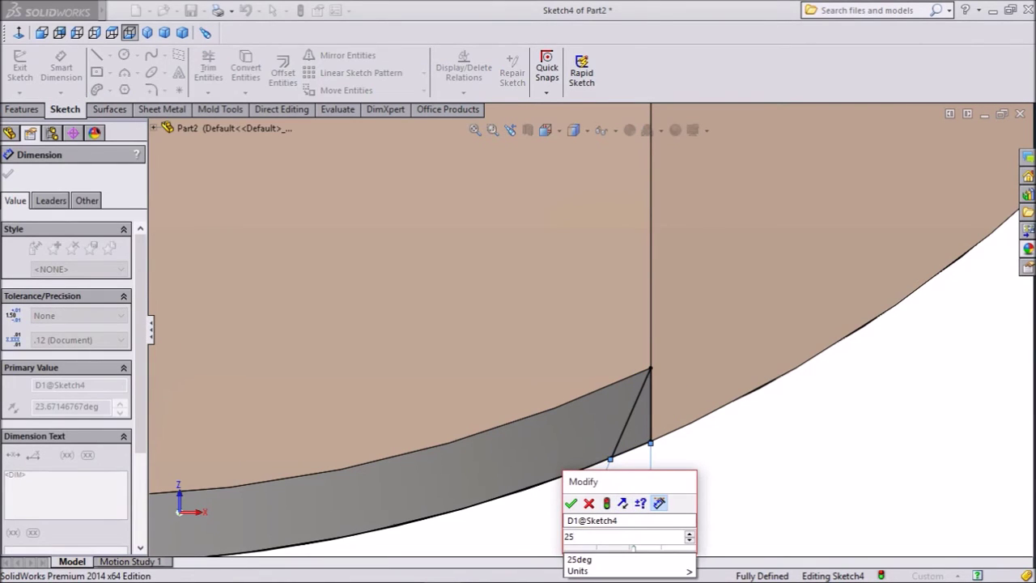
pyautogui.press('Return')
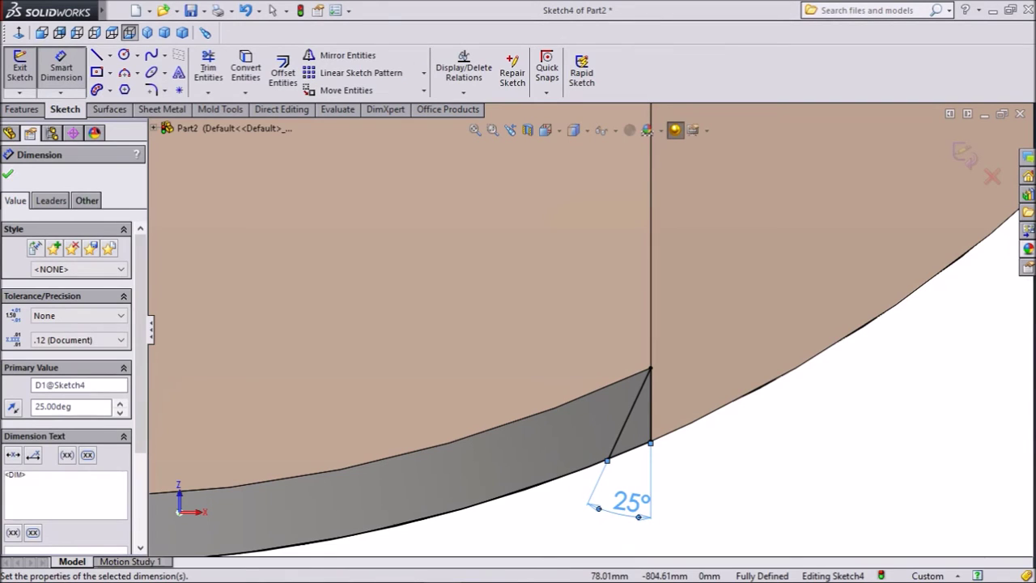
pyautogui.click(8, 174)
pyautogui.click(208, 68)
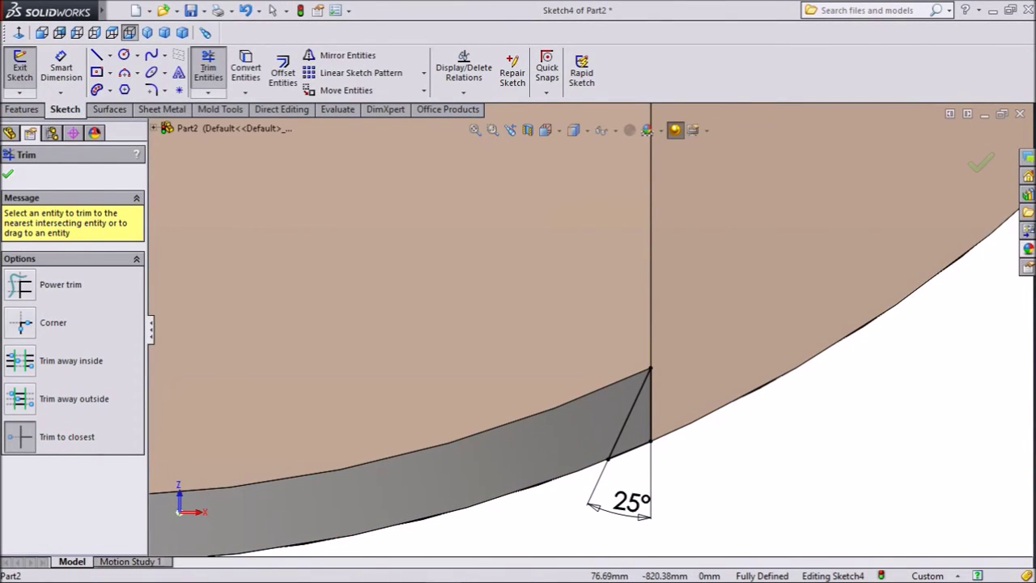
pyautogui.click(8, 174)
# Step: Cut-extrude the redrawn 25° corner profile with Up To Surface, ending at the wide face of the adjoining side wing
pyautogui.click(22, 109)
pyautogui.click(227, 72)
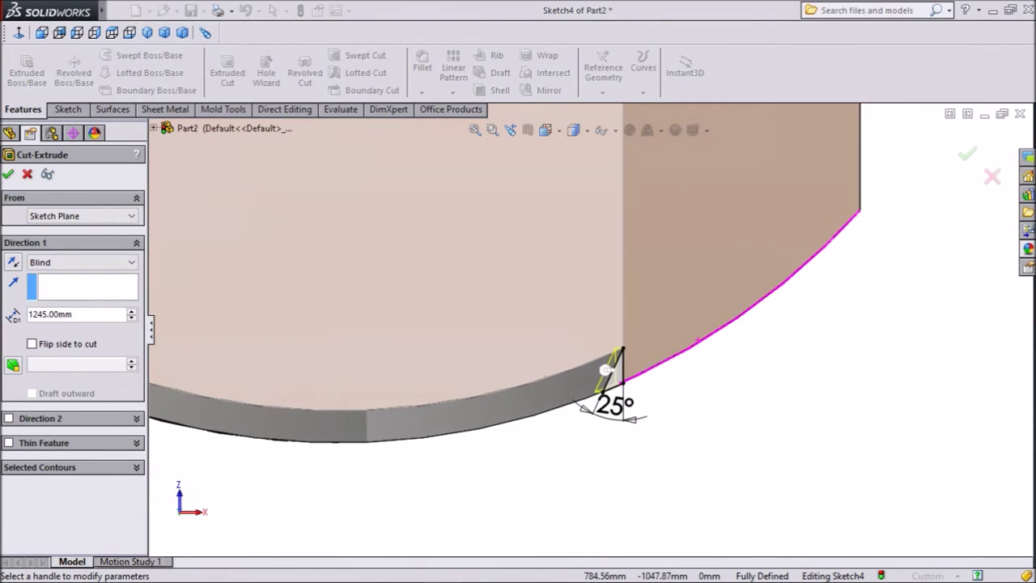
pyautogui.click(83, 263)
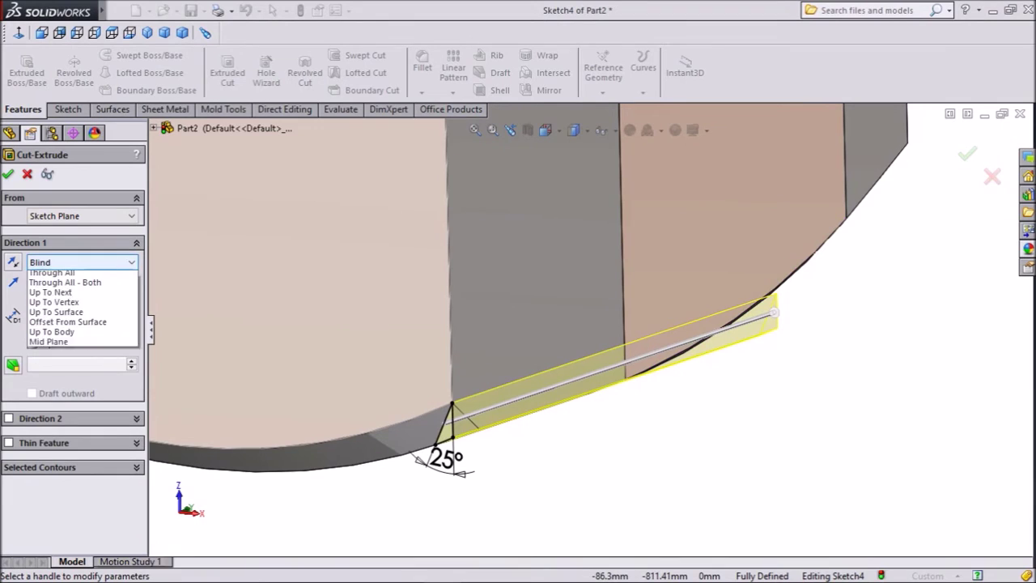
pyautogui.click(57, 325)
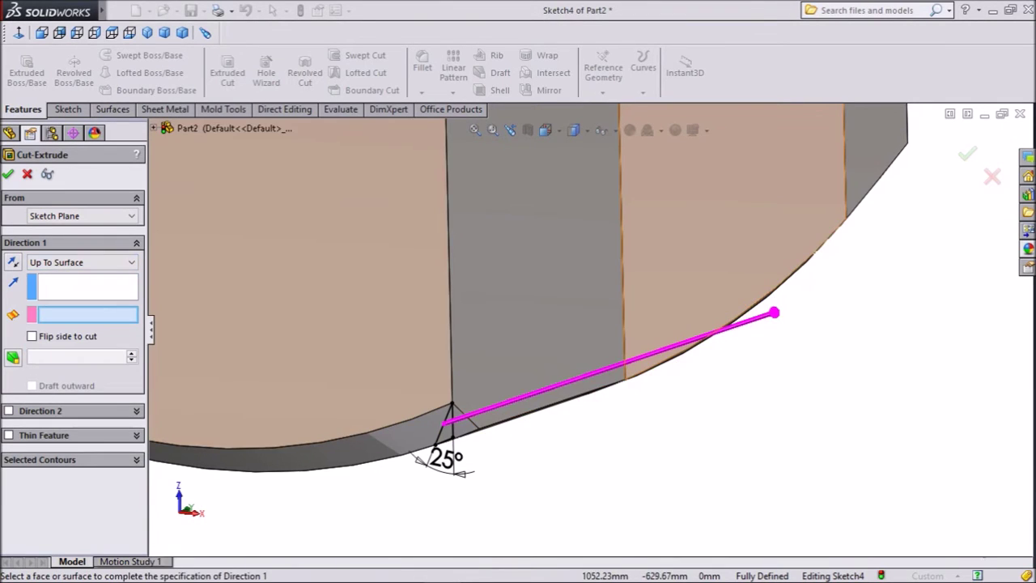
pyautogui.click(721, 259)
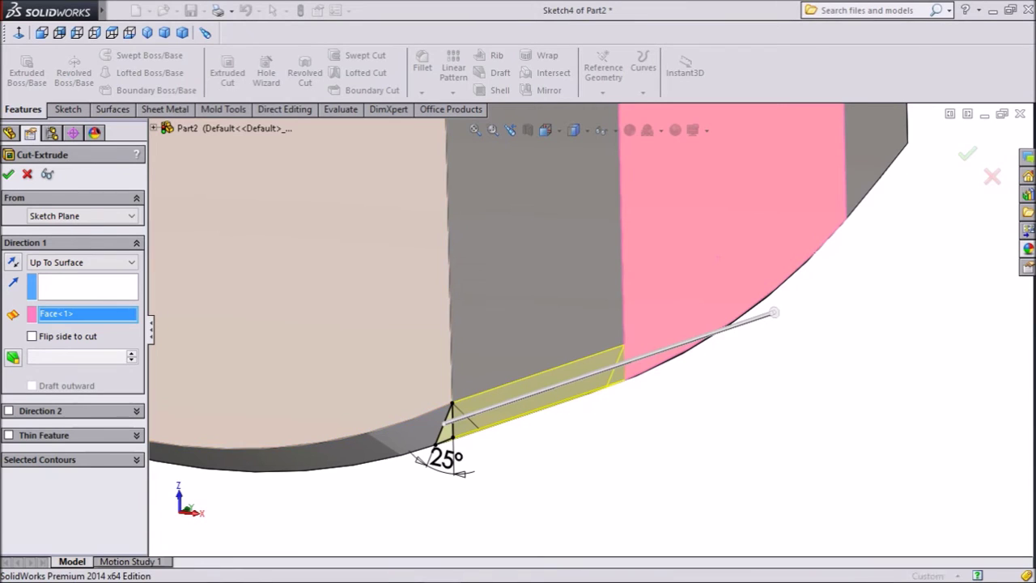
pyautogui.click(8, 174)
pyautogui.press('f')
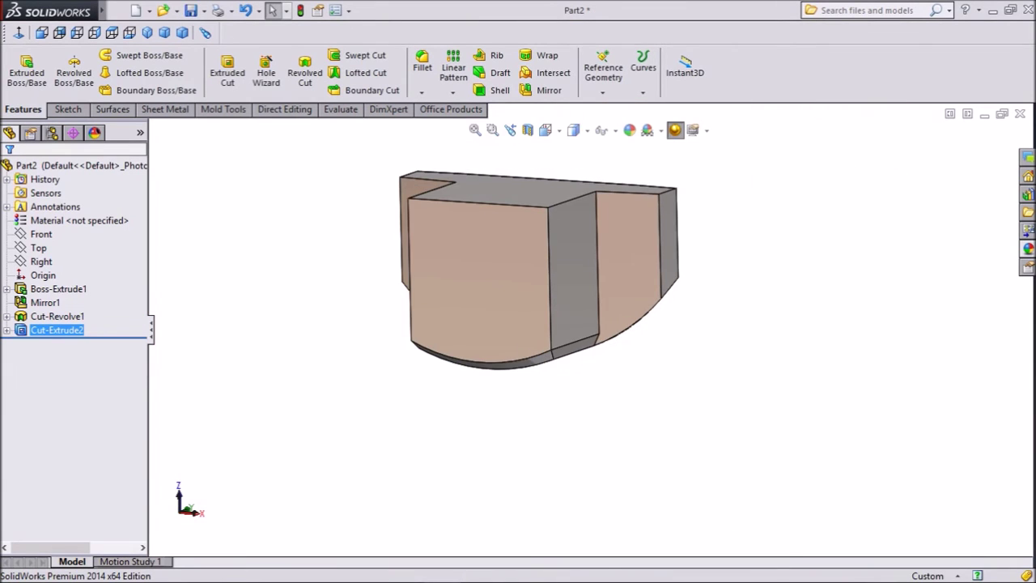
# Step: Mirror the extruded corner cut about the Right plane to the opposite side of the center block
pyautogui.moveTo(493, 275); pyautogui.dragTo(518, 259, button='middle')
pyautogui.scroll(-2, 482, 258)
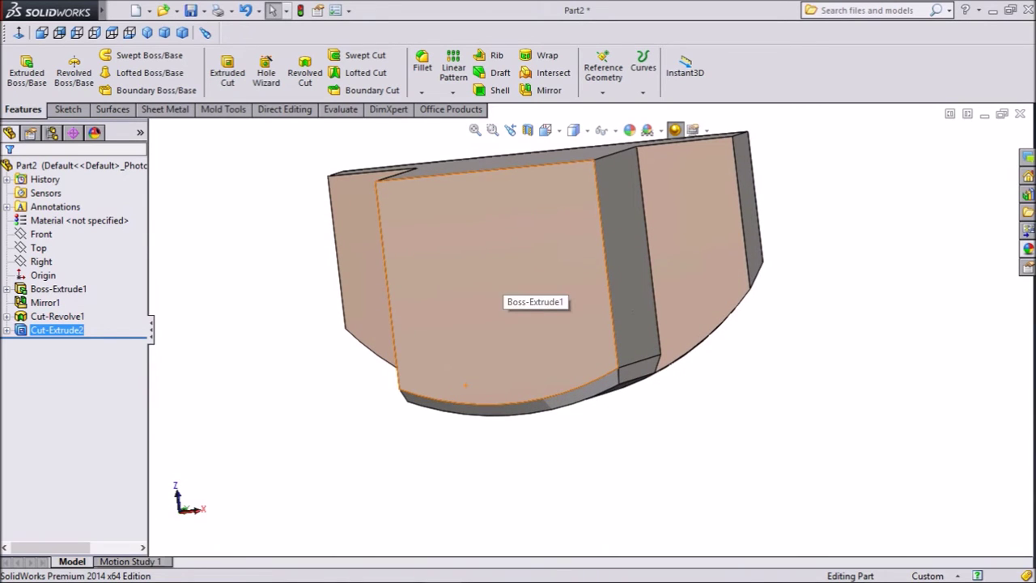
pyautogui.click(548, 90)
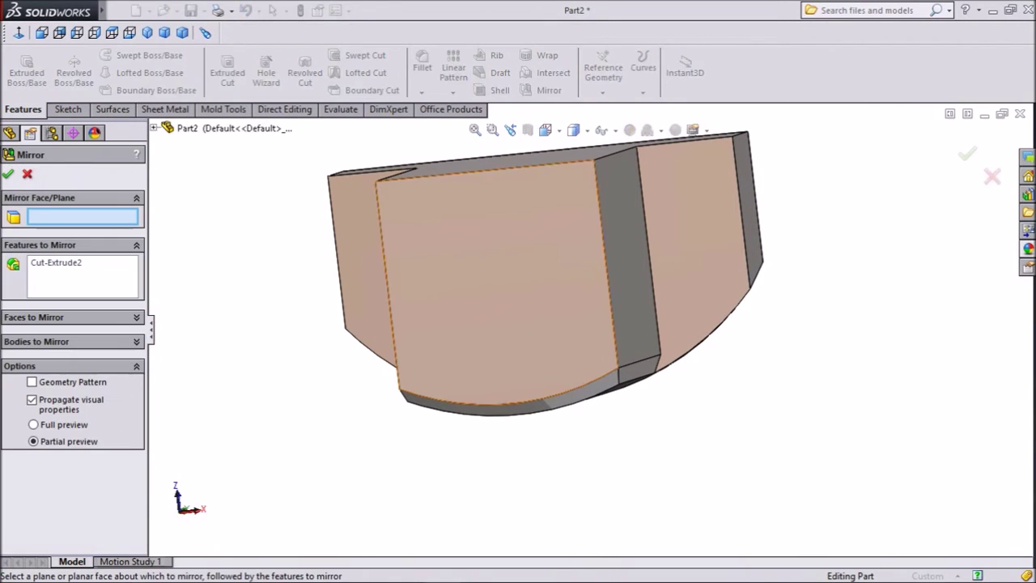
pyautogui.click(154, 128)
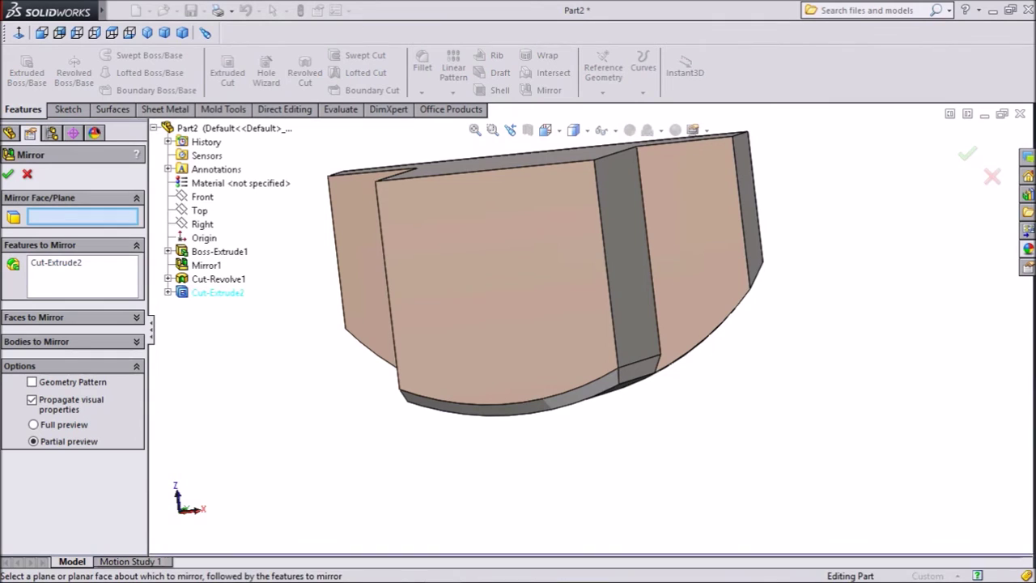
pyautogui.click(201, 224)
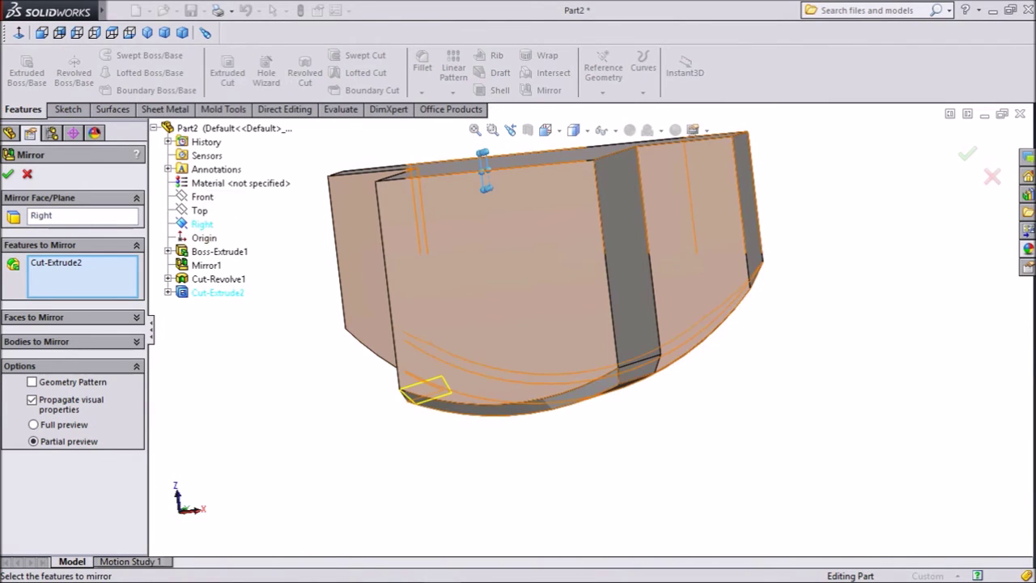
pyautogui.moveTo(453, 316); pyautogui.dragTo(647, 312, button='middle')
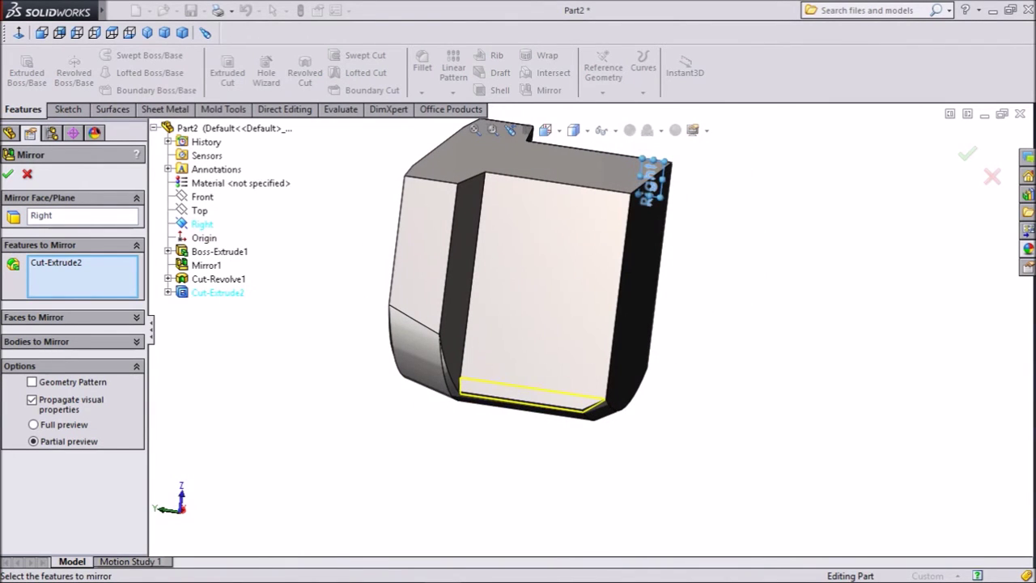
pyautogui.press('Return')
pyautogui.hotkey('shift', 'Right')
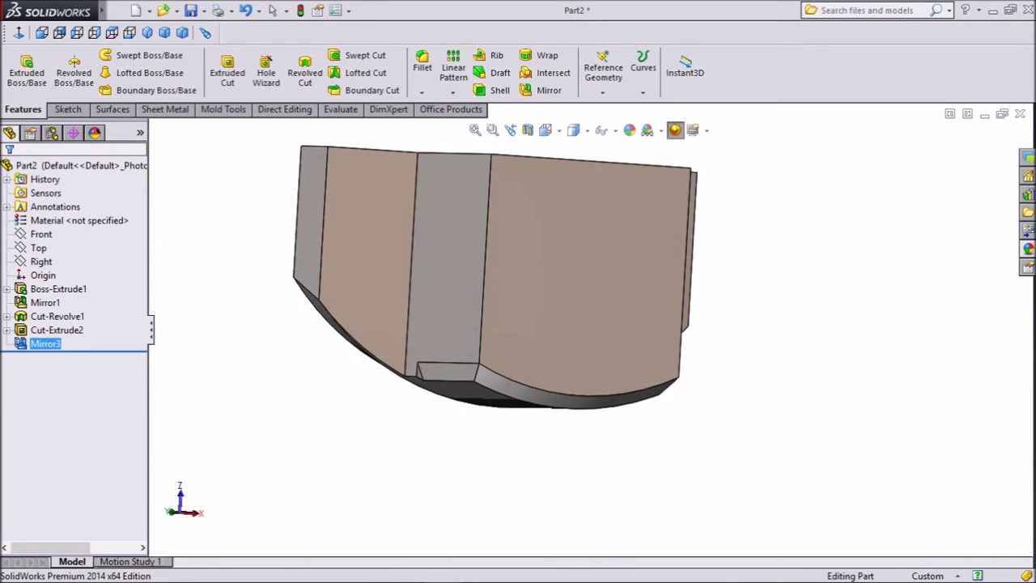
# Step: Start a sketch on the Right plane and convert the center block's straight back edge that starts at the origin
pyautogui.moveTo(518, 275); pyautogui.dragTo(599, 316, button='middle')
pyautogui.moveTo(518, 316); pyautogui.dragTo(745, 284, button='middle')
pyautogui.moveTo(583, 283); pyautogui.dragTo(364, 267, button='middle')
pyautogui.moveTo(502, 283); pyautogui.dragTo(413, 287, button='middle')
pyautogui.moveTo(551, 292); pyautogui.dragTo(381, 331, button='middle')
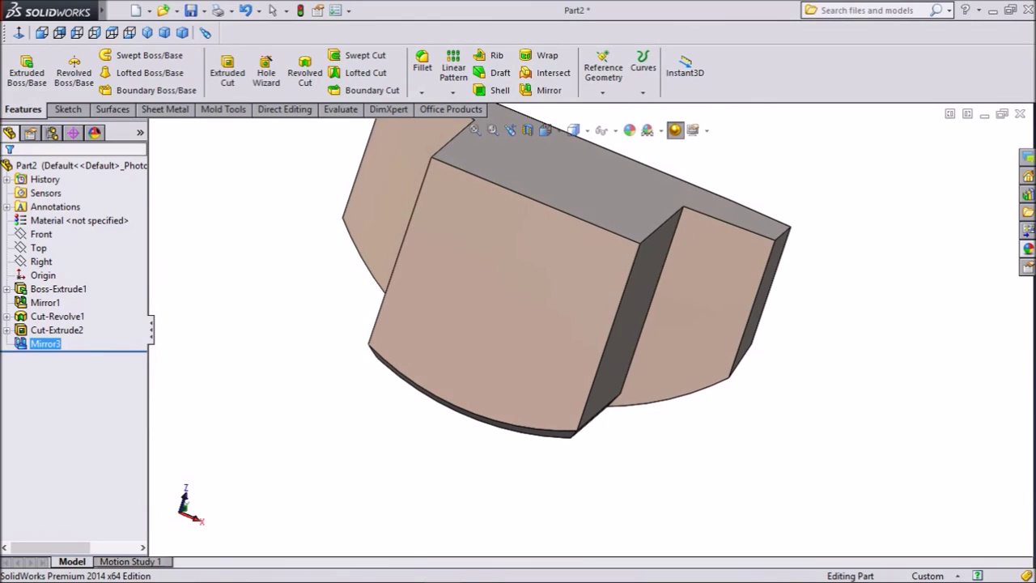
pyautogui.click(41, 261)
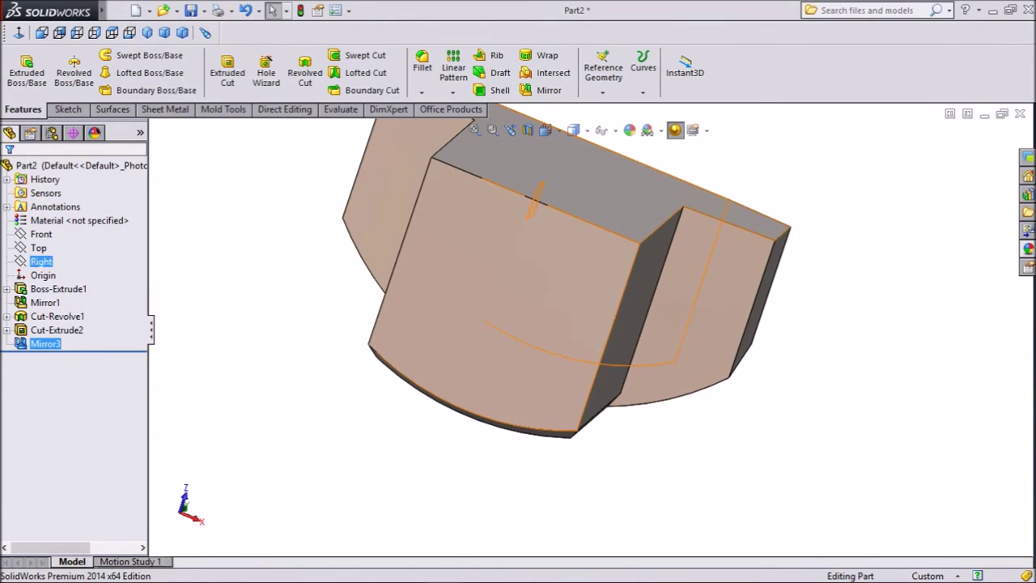
pyautogui.click(42, 262)
pyautogui.click(49, 237)
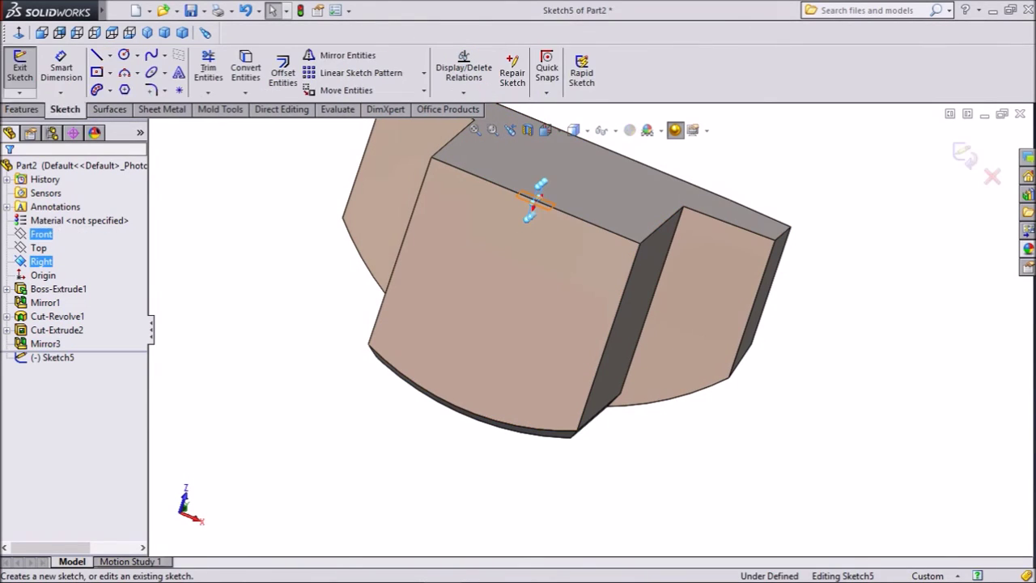
pyautogui.click(95, 33)
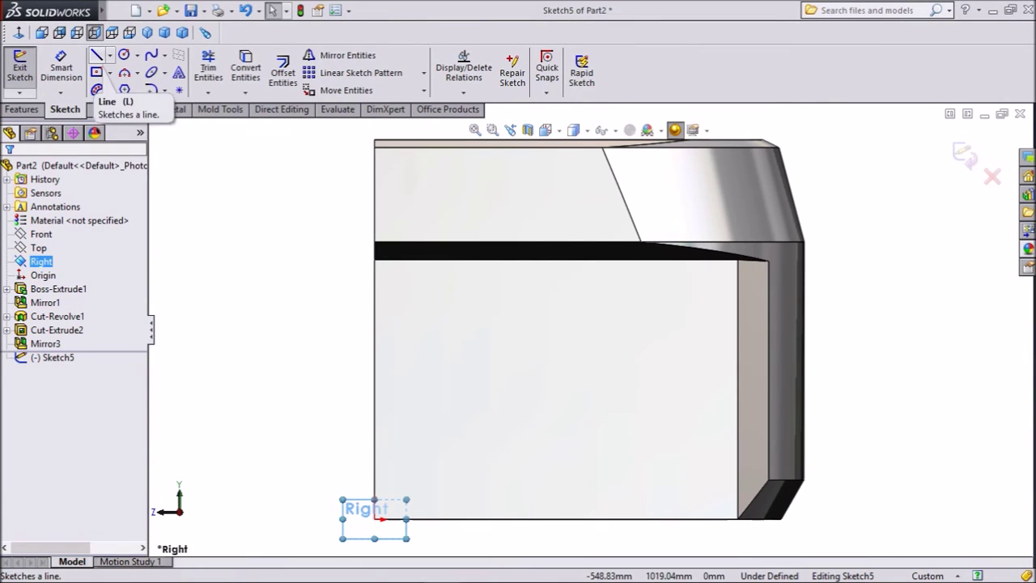
pyautogui.click(373, 401)
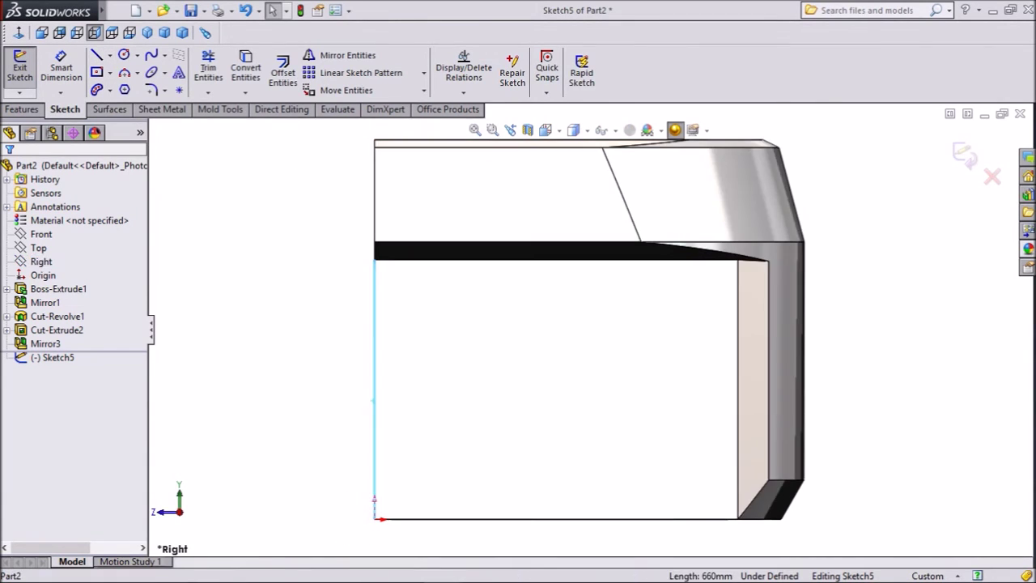
pyautogui.click(246, 67)
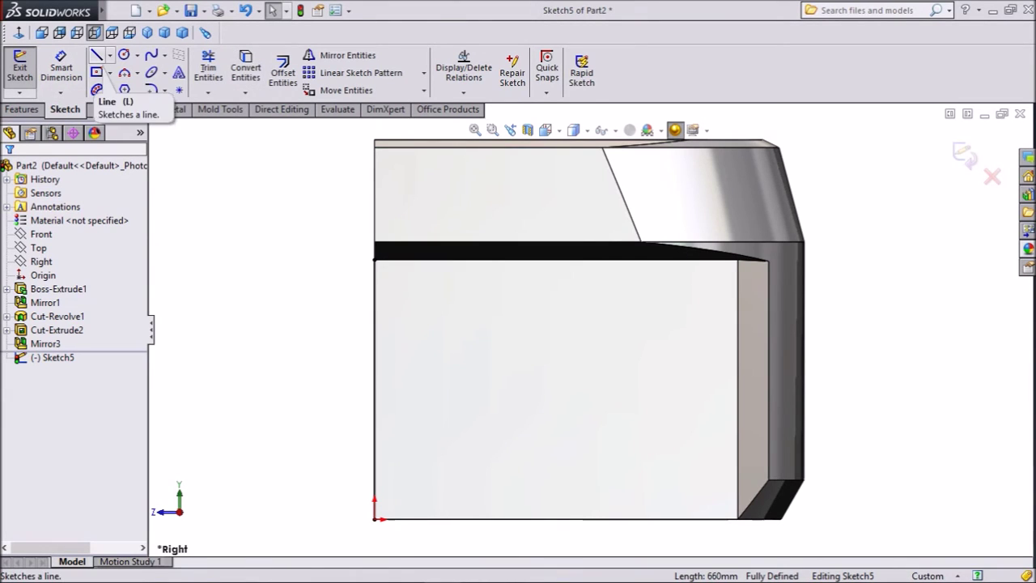
# Step: Close the profile with an upper line about 487 mm long, a slanted line, and a lower line about 606 mm long ending at the origin
pyautogui.click(96, 54)
pyautogui.moveTo(374, 260); pyautogui.dragTo(581, 258)
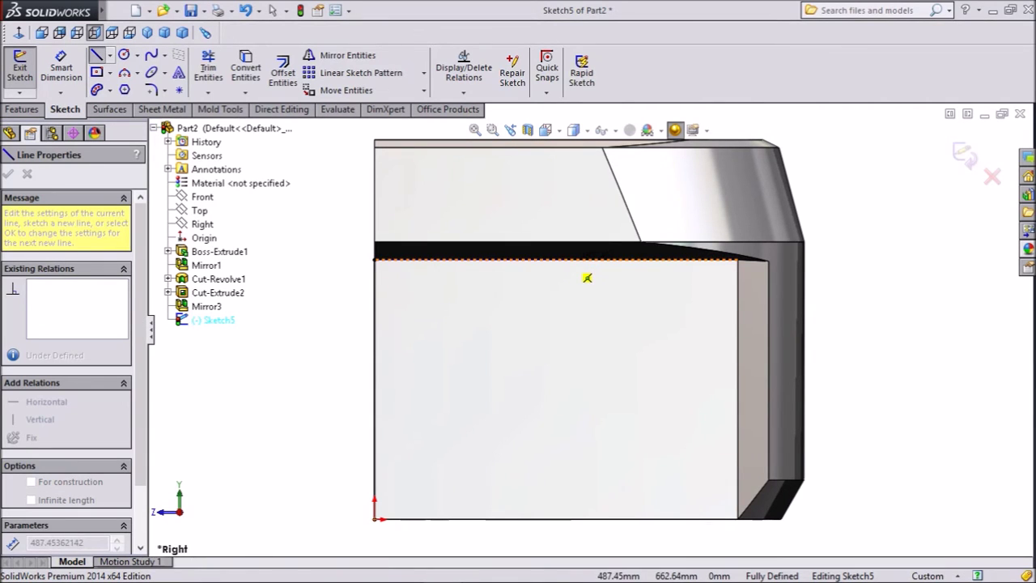
pyautogui.click(565, 259)
pyautogui.click(612, 519)
pyautogui.click(374, 518)
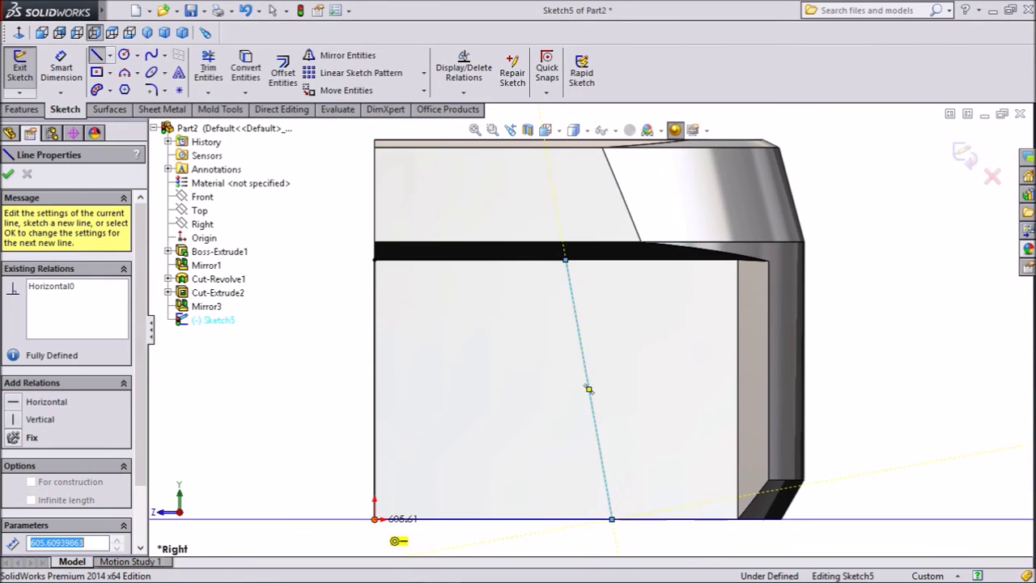
pyautogui.rightClick(493, 519)
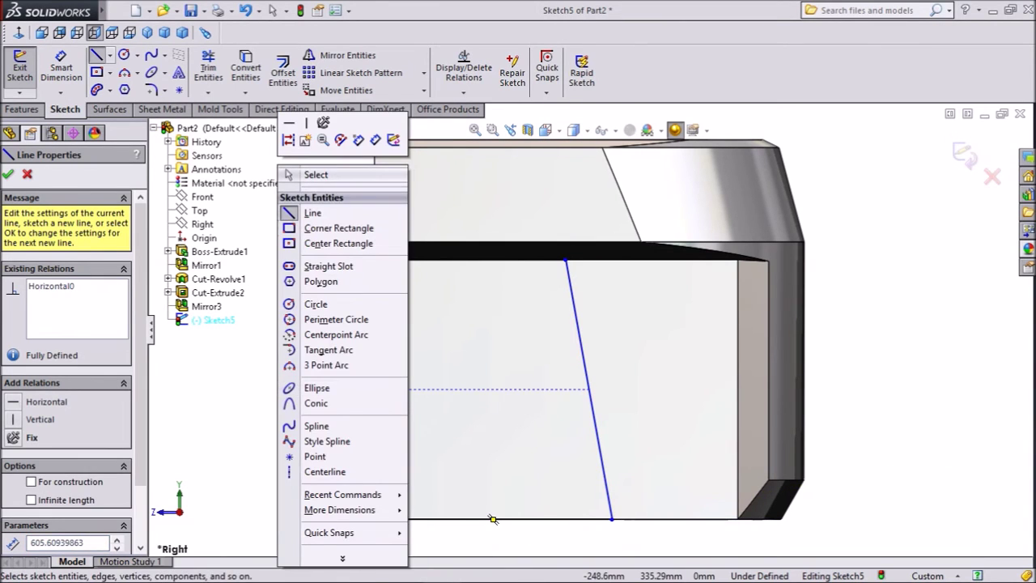
pyautogui.click(314, 175)
# Step: Dimension the profile's lower horizontal line to 760 mm and its upper horizontal line to 610 mm
pyautogui.click(62, 68)
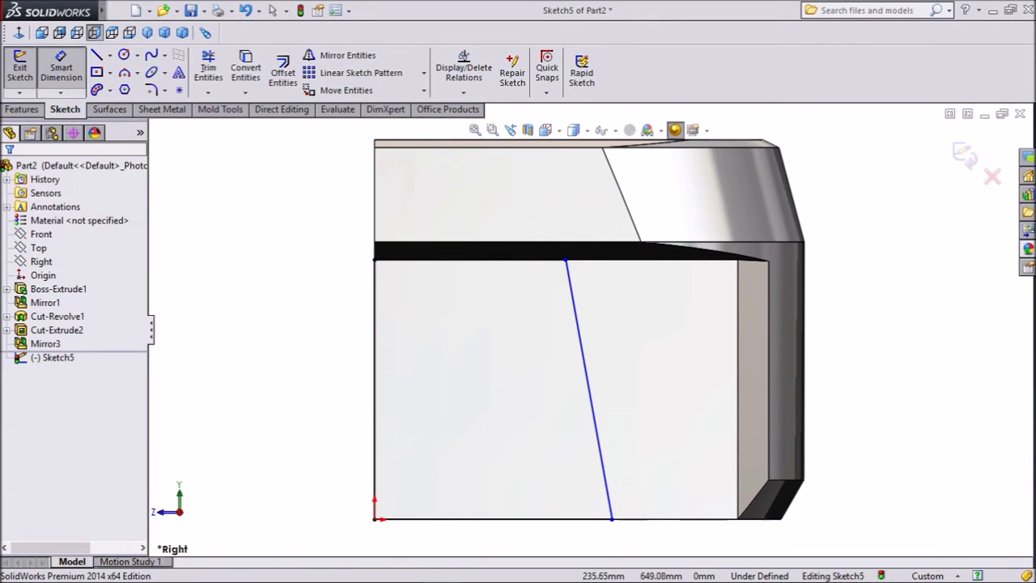
pyautogui.scroll(1, 588, 327)
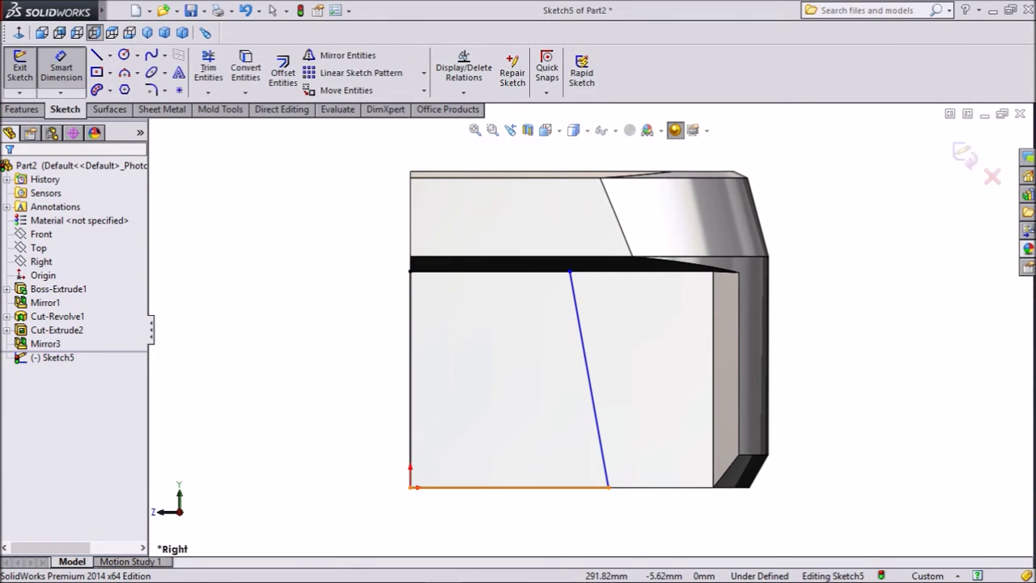
pyautogui.click(510, 486)
pyautogui.click(504, 535)
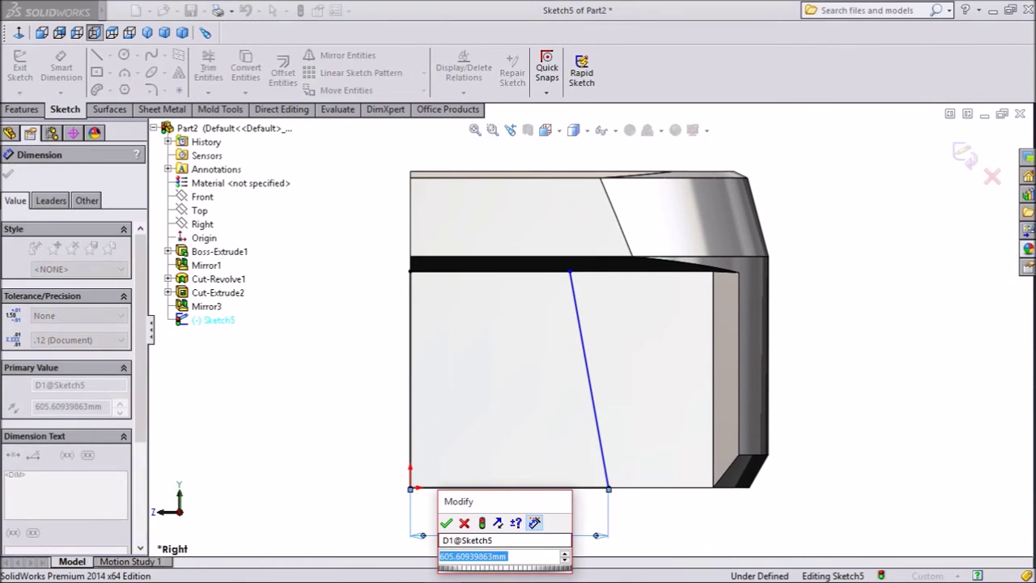
pyautogui.write('760')
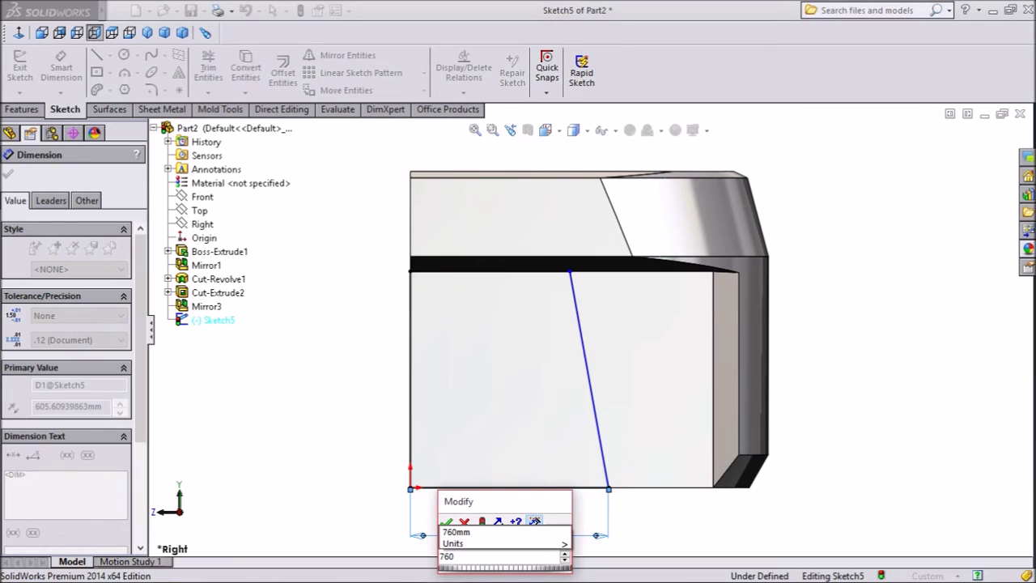
pyautogui.press('Return')
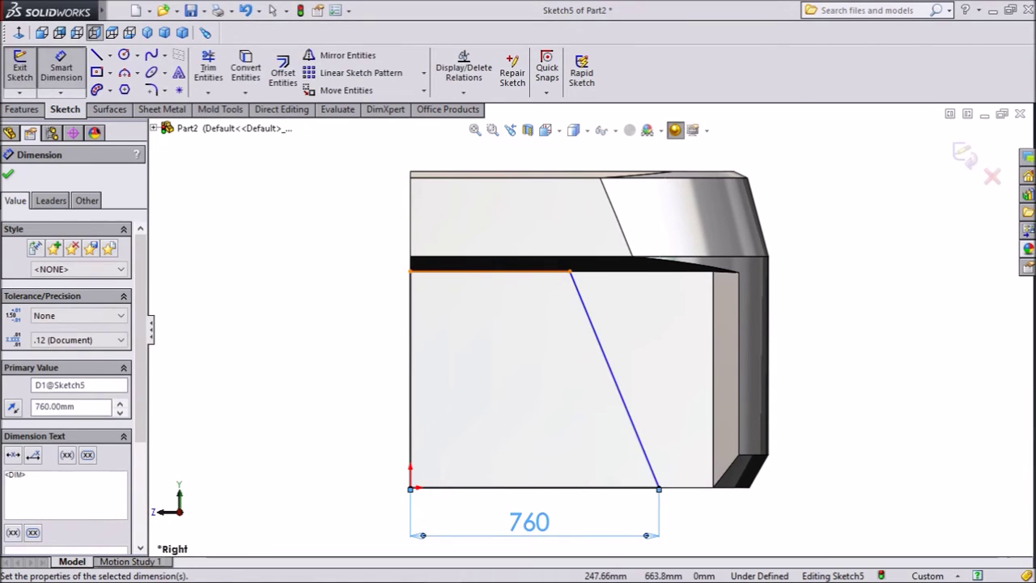
pyautogui.click(492, 271)
pyautogui.click(485, 150)
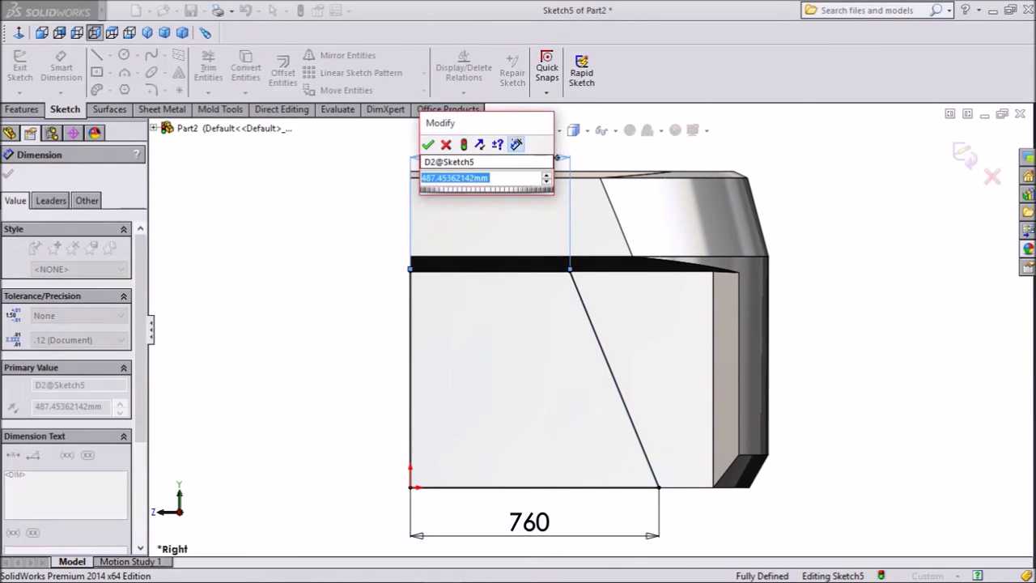
pyautogui.write('610')
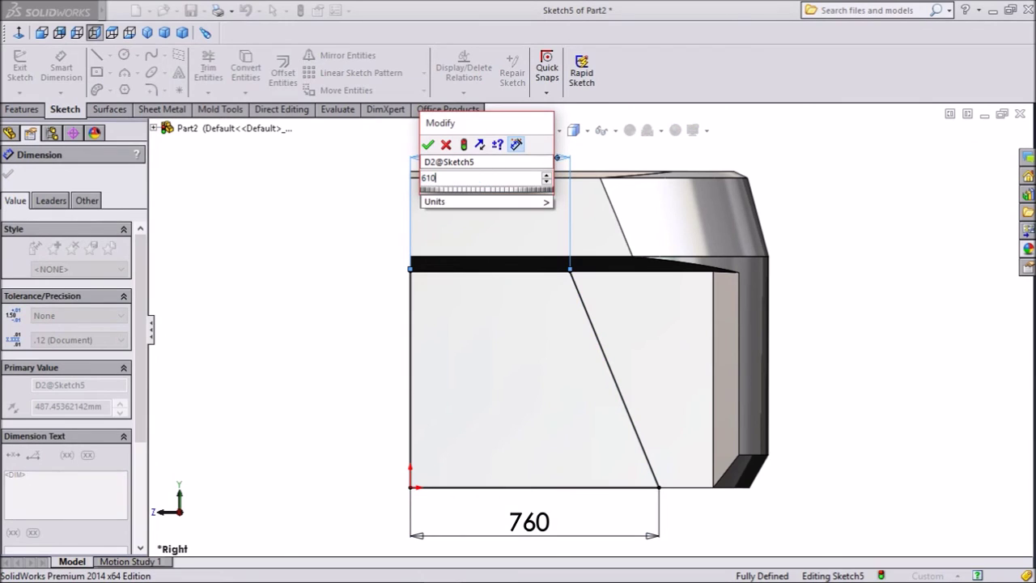
pyautogui.press('Return')
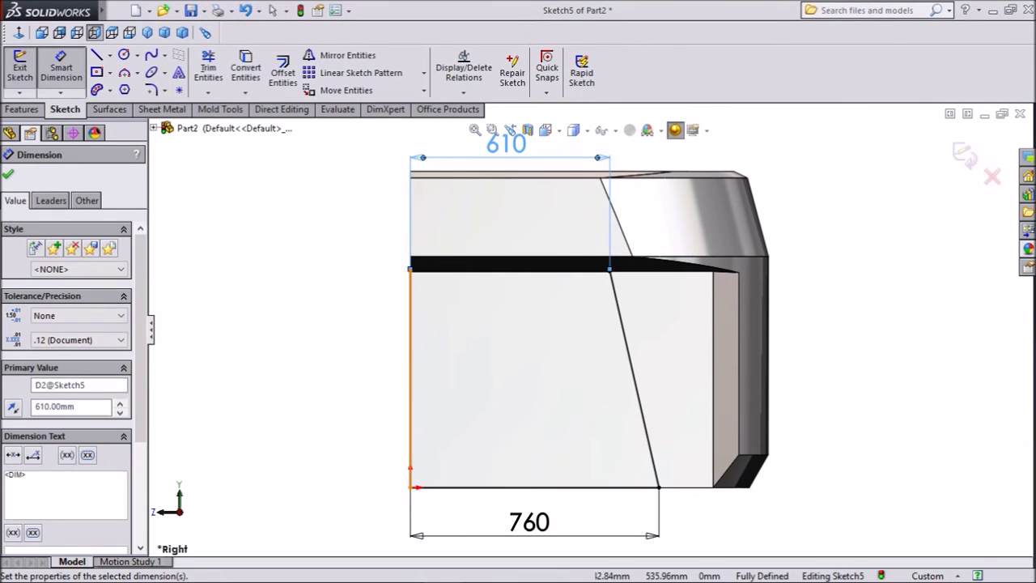
pyautogui.press('Escape')
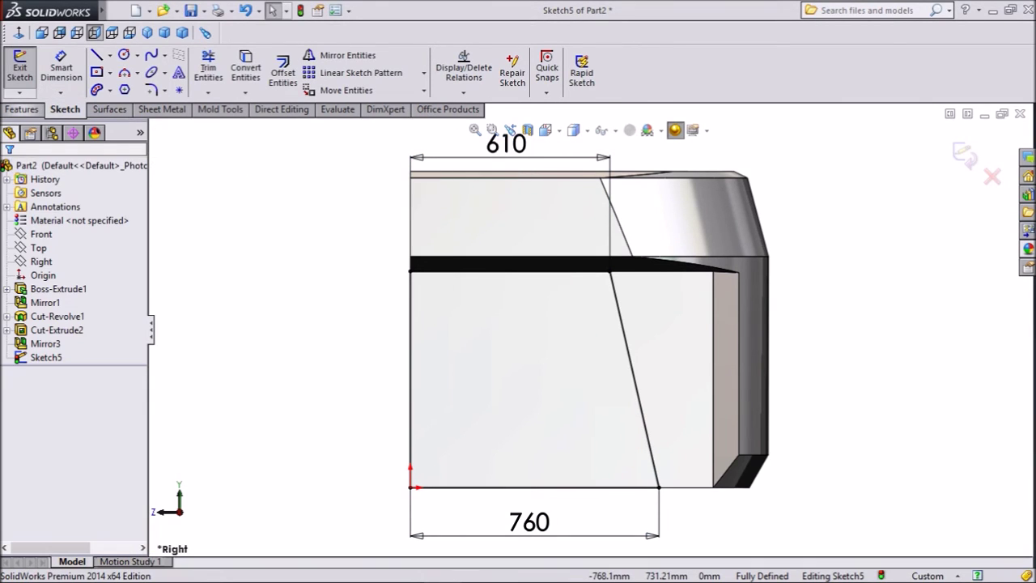
# Step: Cut-extrude the four-sided profile with Mid Plane to a depth of 4400 mm, through the full width of the center block
pyautogui.click(22, 109)
pyautogui.click(226, 72)
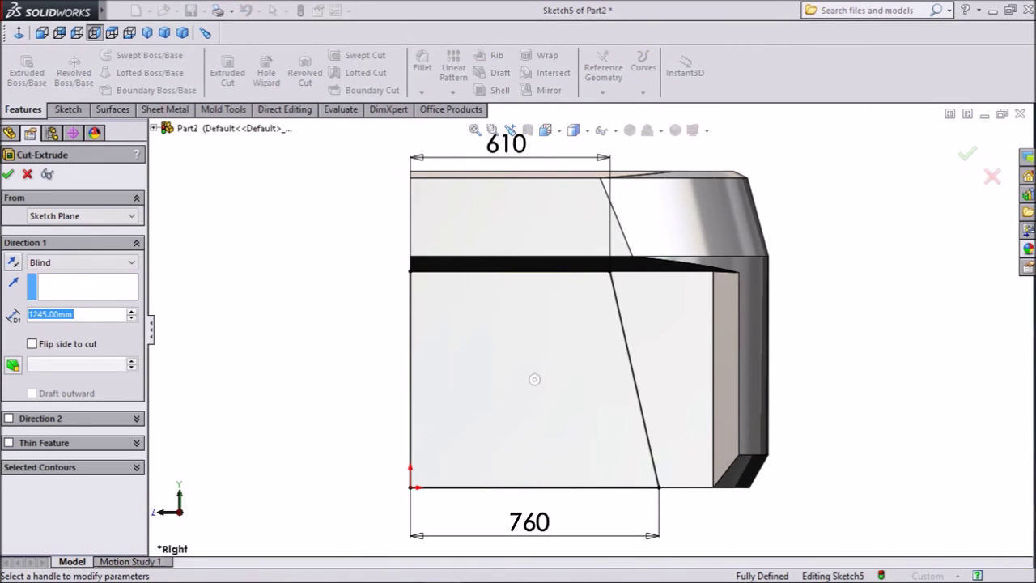
pyautogui.click(81, 262)
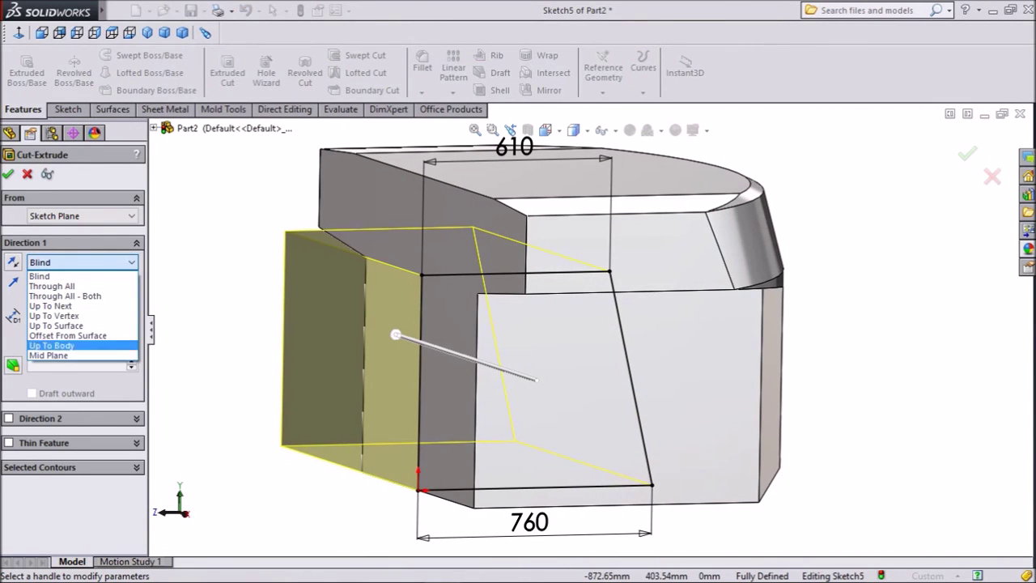
pyautogui.click(57, 356)
pyautogui.scroll(3, 591, 316)
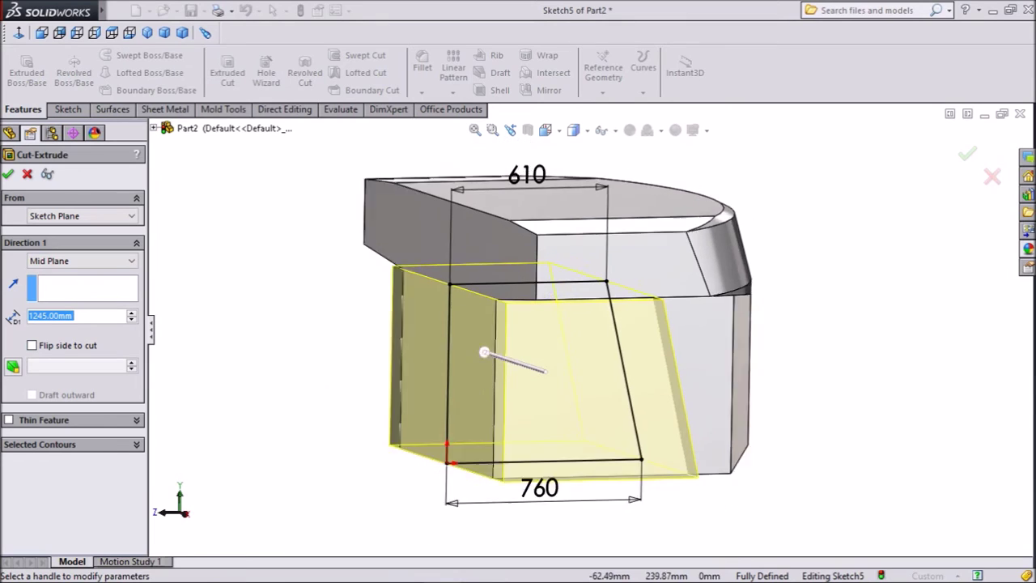
pyautogui.moveTo(500, 348); pyautogui.dragTo(380, 309)
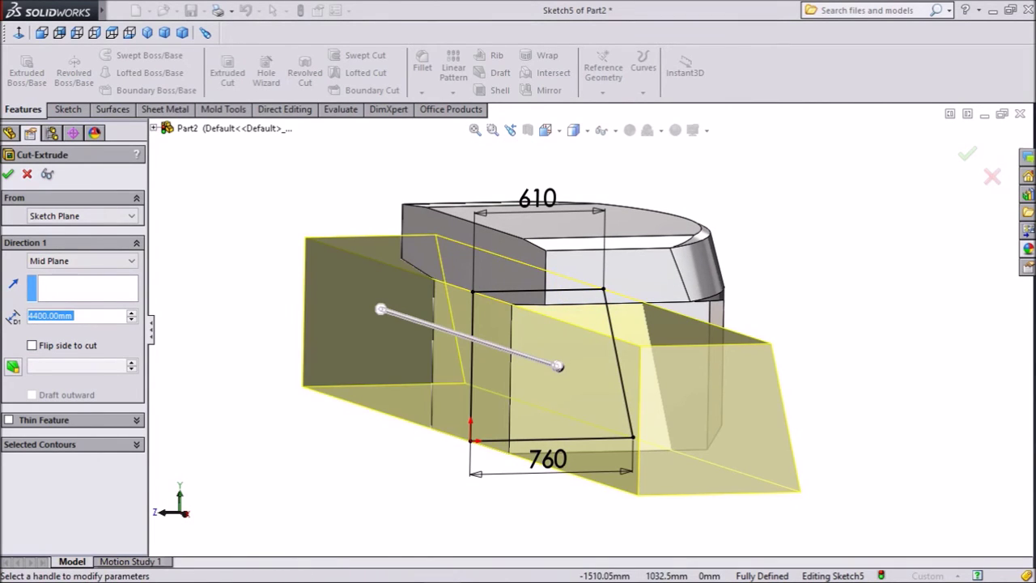
pyautogui.click(8, 174)
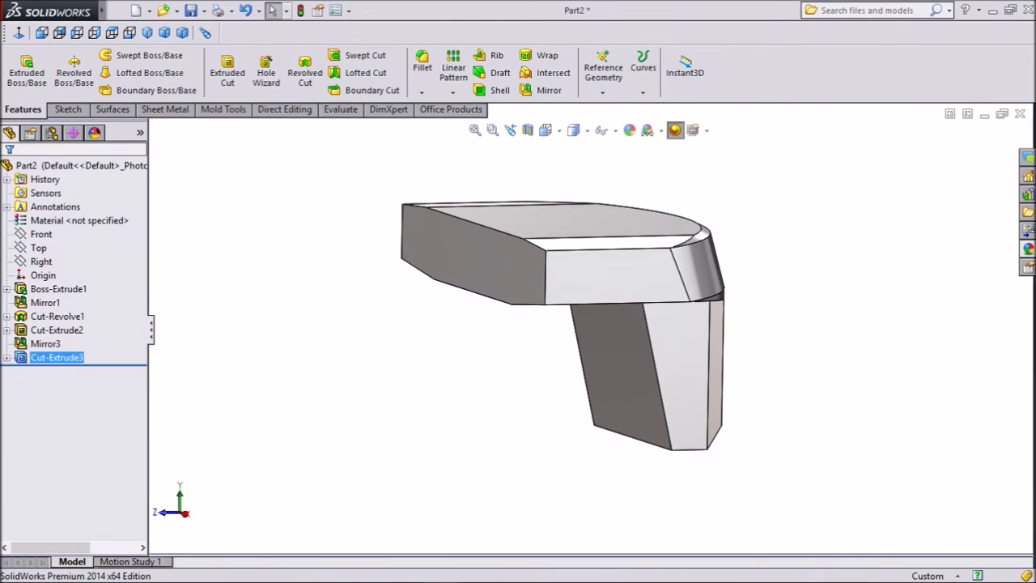
pyautogui.moveTo(567, 323); pyautogui.dragTo(413, 251, button='middle')
pyautogui.moveTo(801, 365); pyautogui.dragTo(769, 315, button='middle')
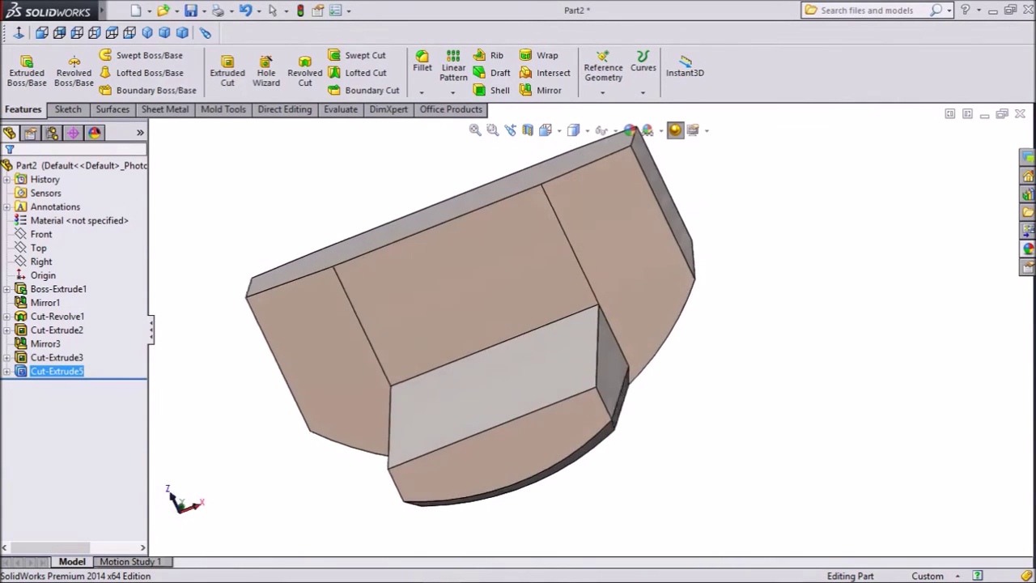
# Step: On the rectangular recessed center face, sketch a right triangle at its lower-left corner, about 189 mm horizontally and 188 mm vertically
pyautogui.moveTo(769, 315)
pyautogui.mouseDown(button='middle')
pyautogui.moveTo(809, 332)
pyautogui.moveTo(763, 320)
pyautogui.mouseUp(button='middle')
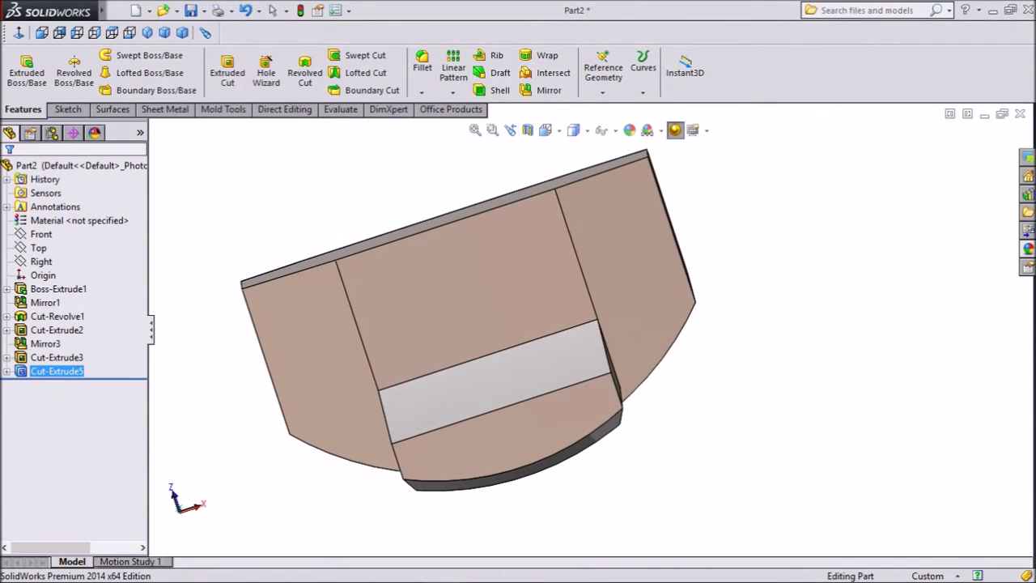
pyautogui.click(498, 282)
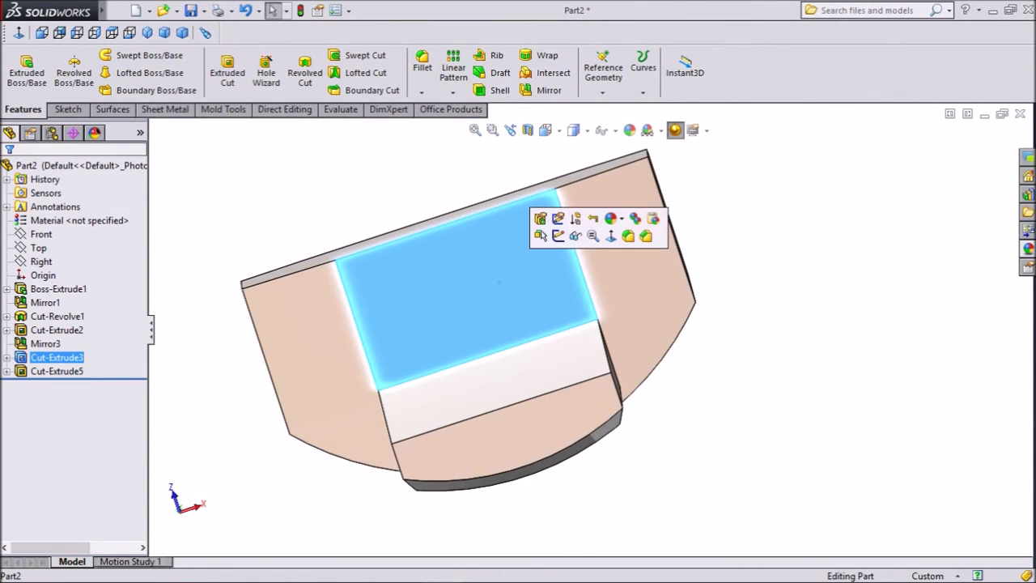
pyautogui.click(557, 235)
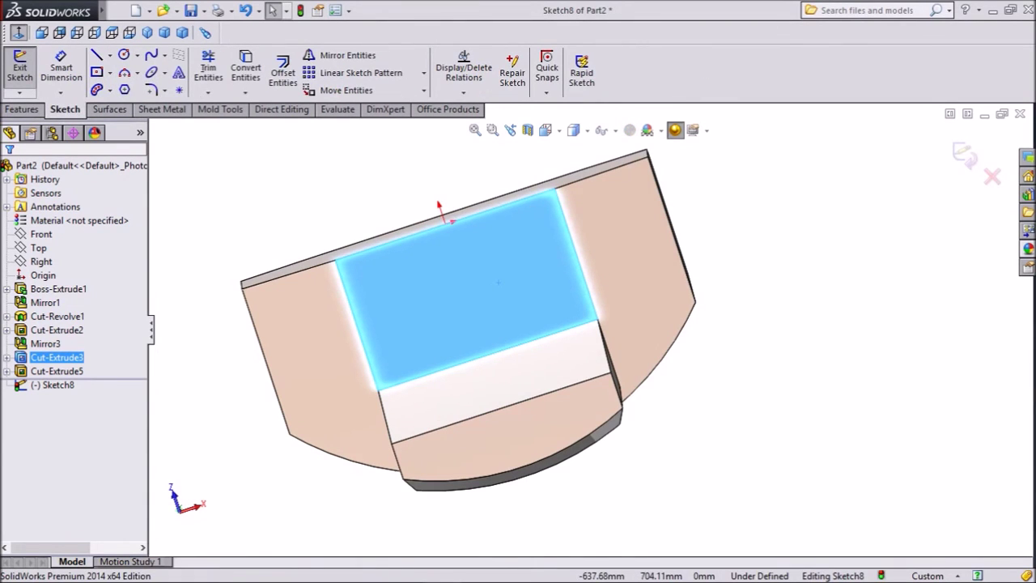
pyautogui.click(130, 32)
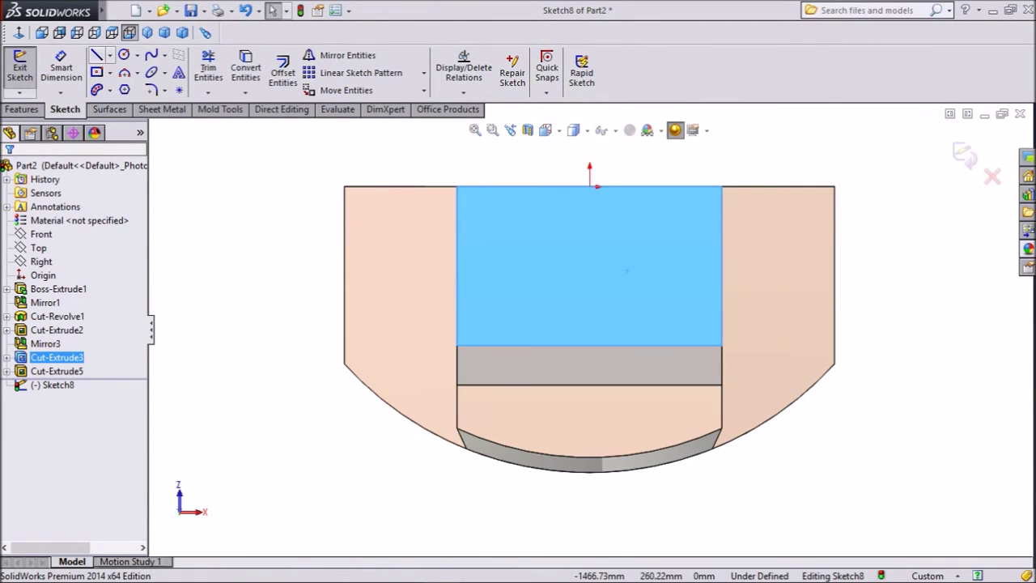
pyautogui.press('l')
pyautogui.scroll(-3, 512, 364)
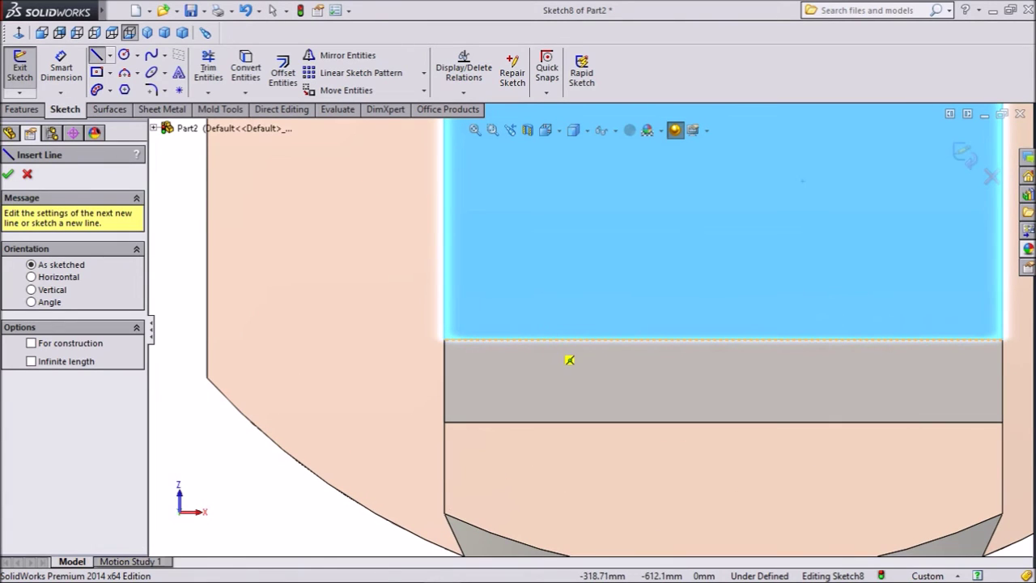
pyautogui.click(570, 359)
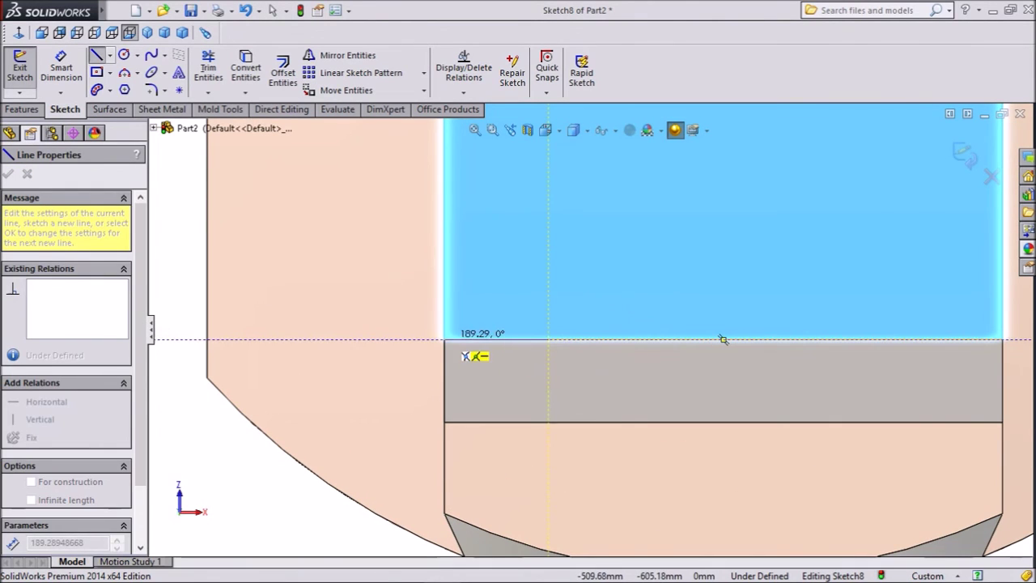
pyautogui.click(444, 340)
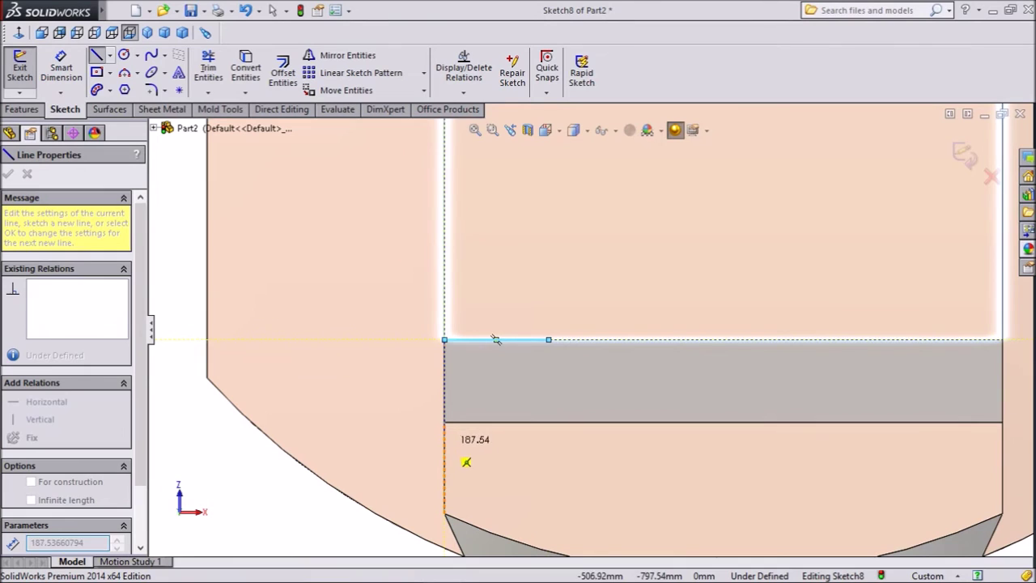
pyautogui.click(444, 441)
pyautogui.click(549, 340)
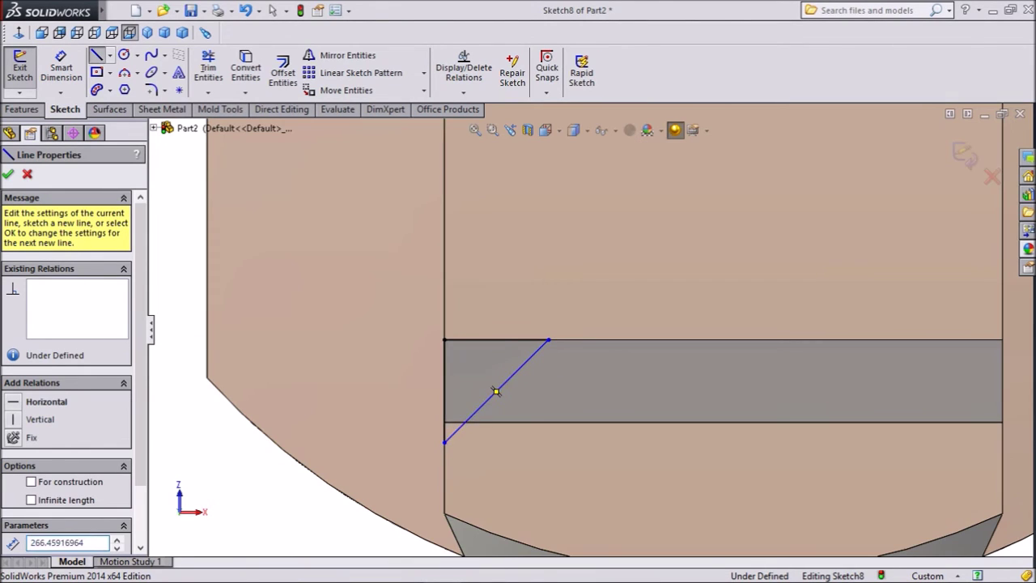
pyautogui.rightClick(496, 392)
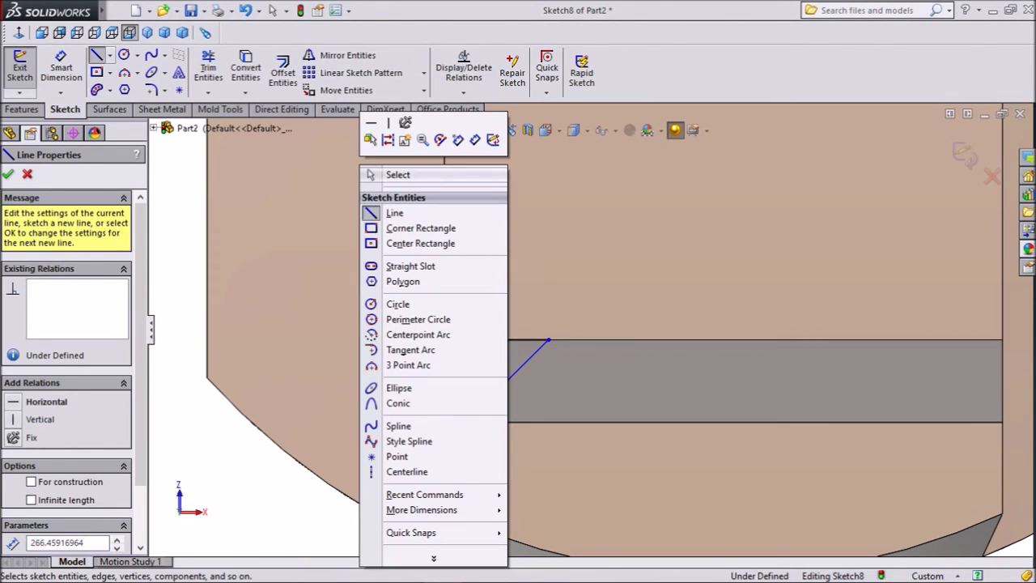
pyautogui.click(397, 174)
# Step: Dimension the triangle's horizontal and vertical legs to 200 mm each and finish the sketch
pyautogui.click(60, 68)
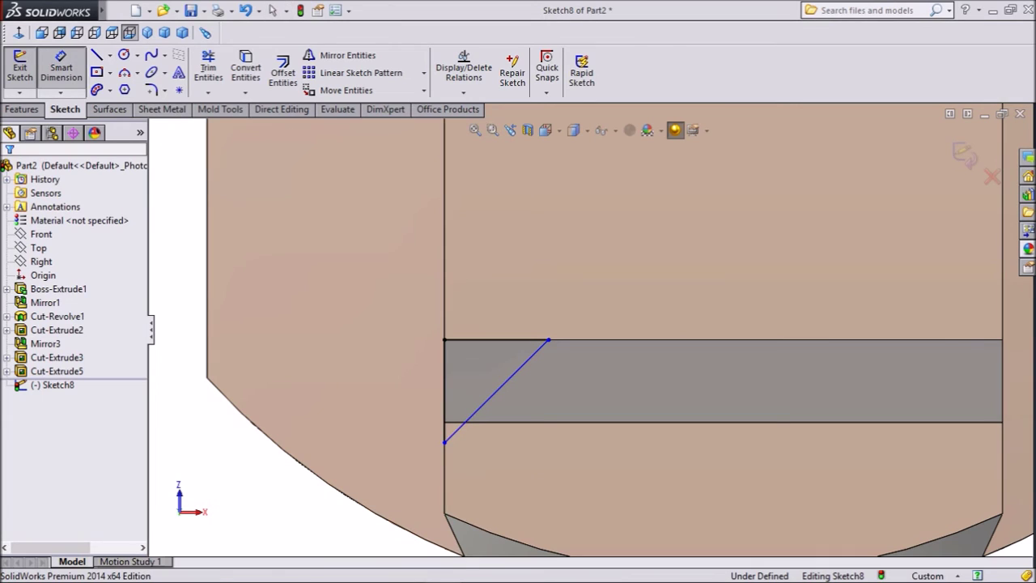
pyautogui.click(486, 340)
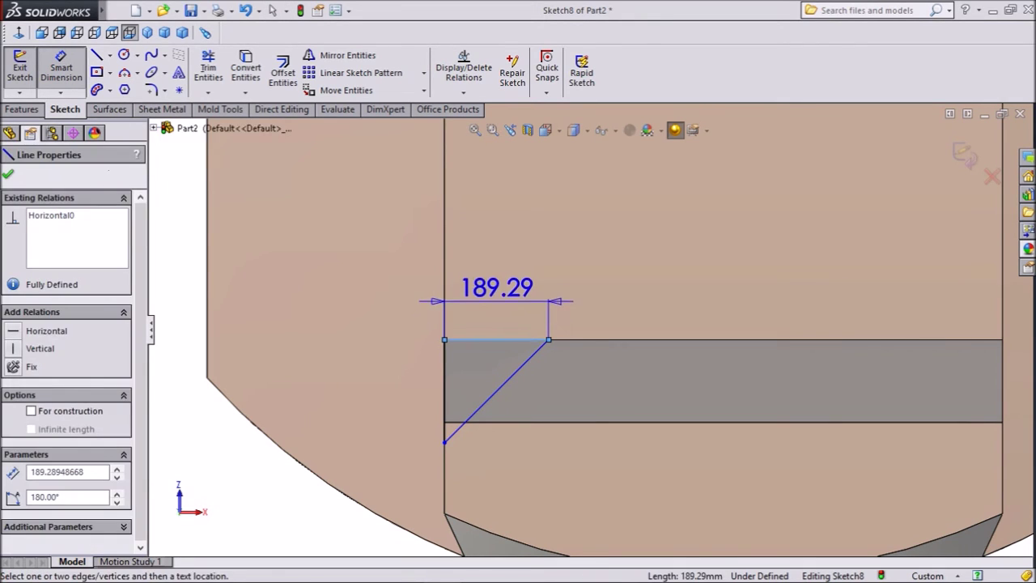
pyautogui.click(496, 293)
pyautogui.write('200')
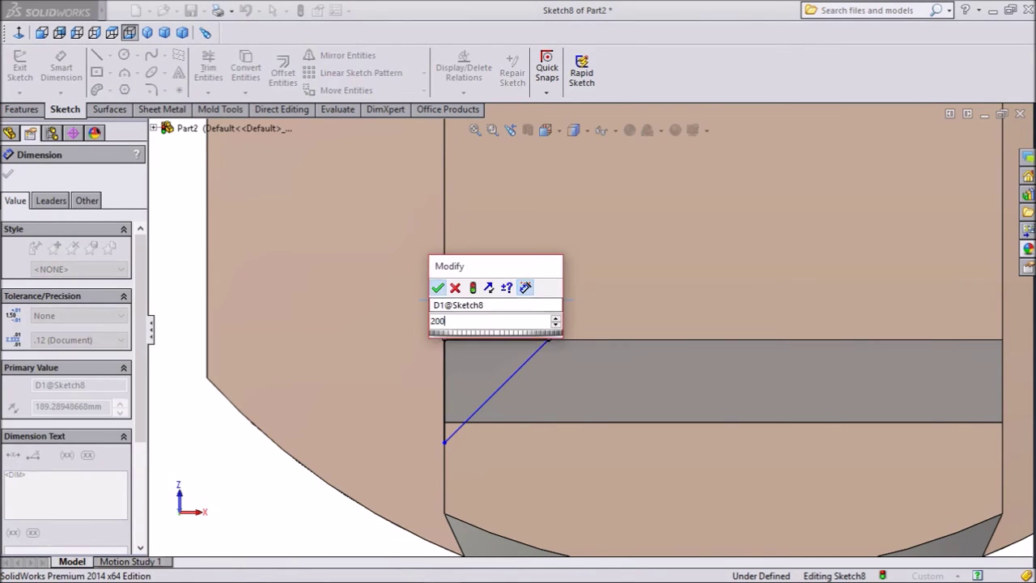
pyautogui.press('Return')
pyautogui.click(445, 389)
pyautogui.click(392, 389)
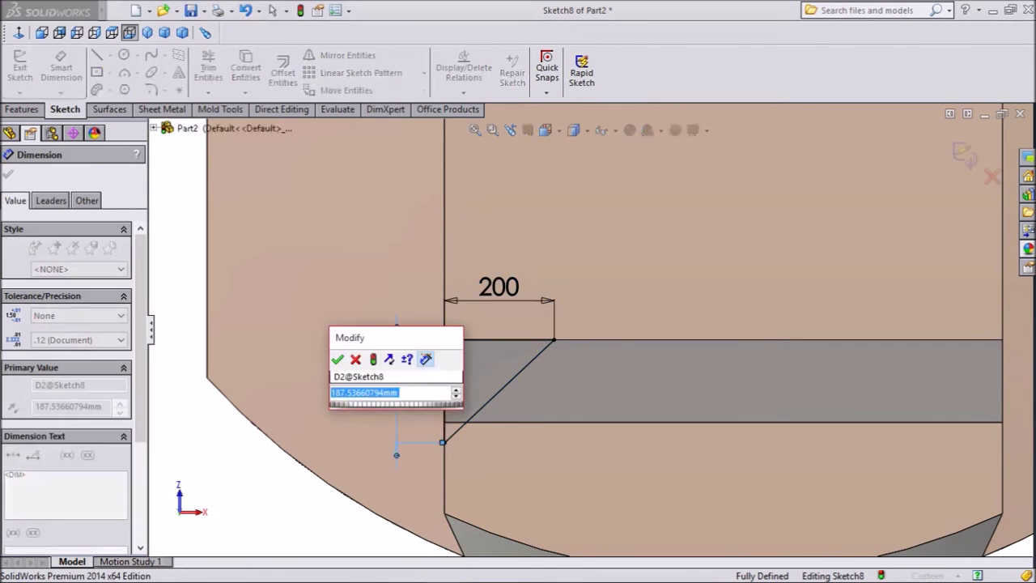
pyautogui.write('200')
pyautogui.press('Return')
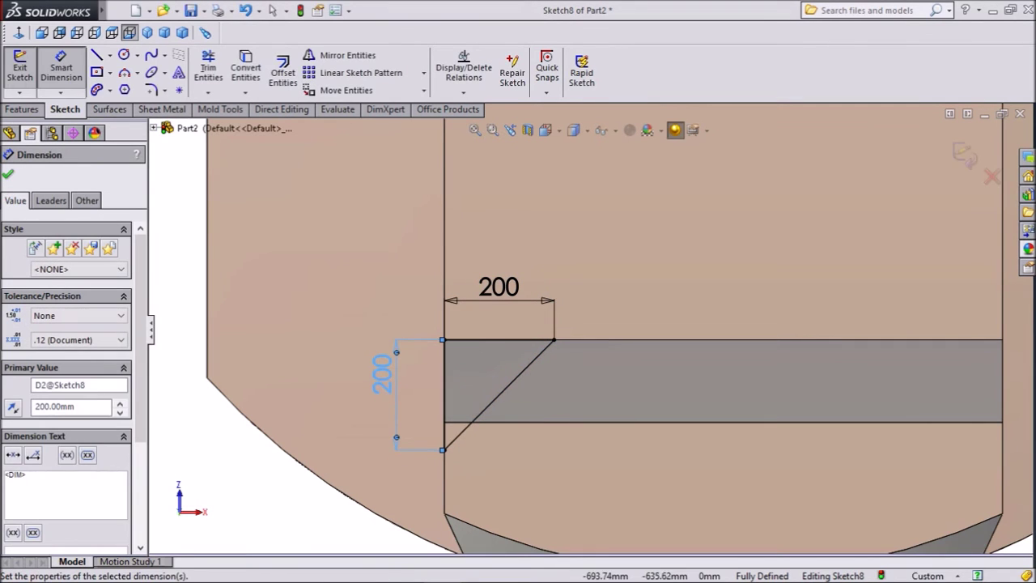
pyautogui.click(8, 174)
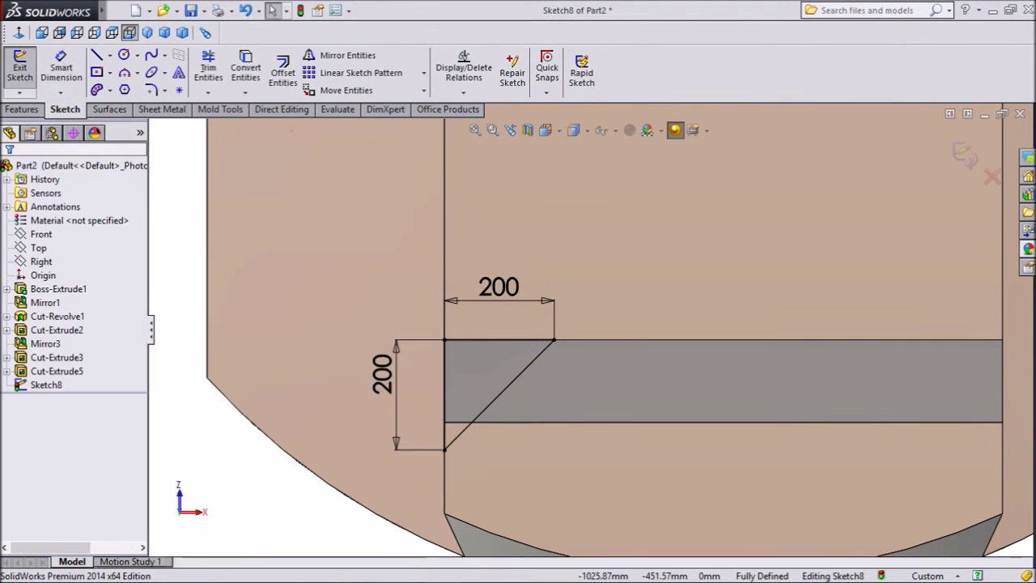
pyautogui.click(963, 153)
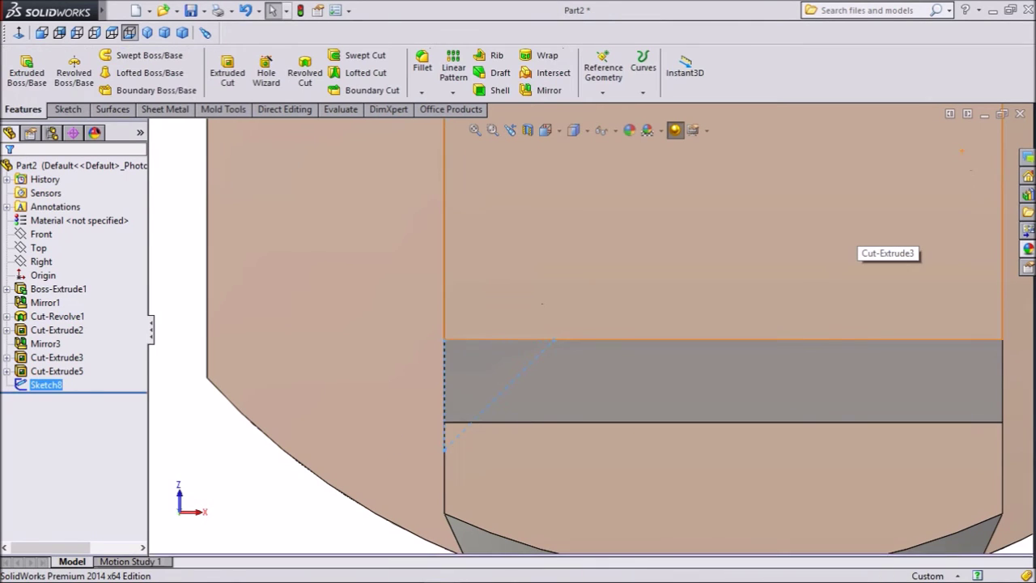
# Step: On the center block's curved-edged outer face, sketch a right triangle at the upper-left corner with a horizontal leg about 209 mm long
pyautogui.scroll(5, 963, 153)
pyautogui.click(613, 405)
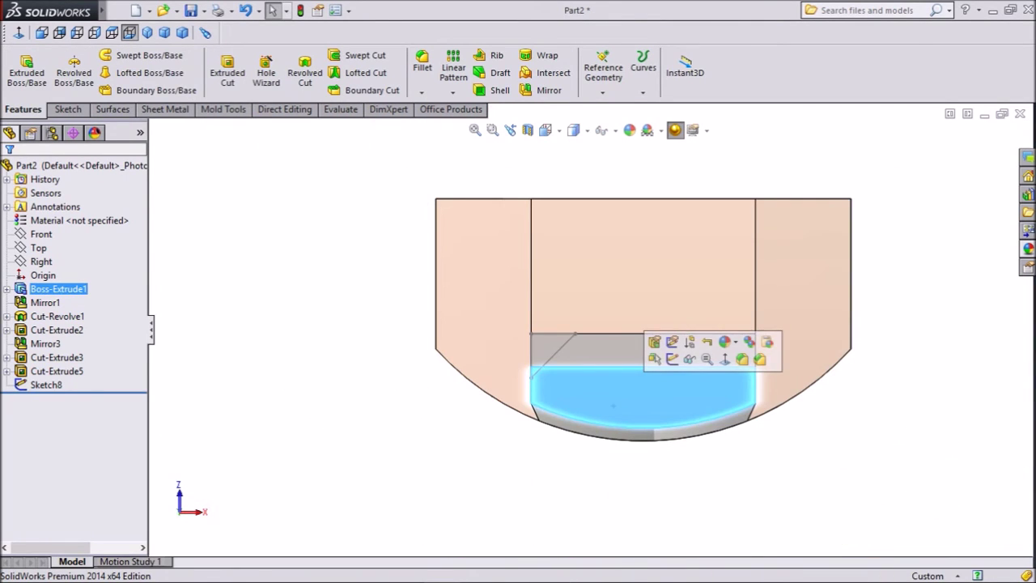
pyautogui.click(672, 359)
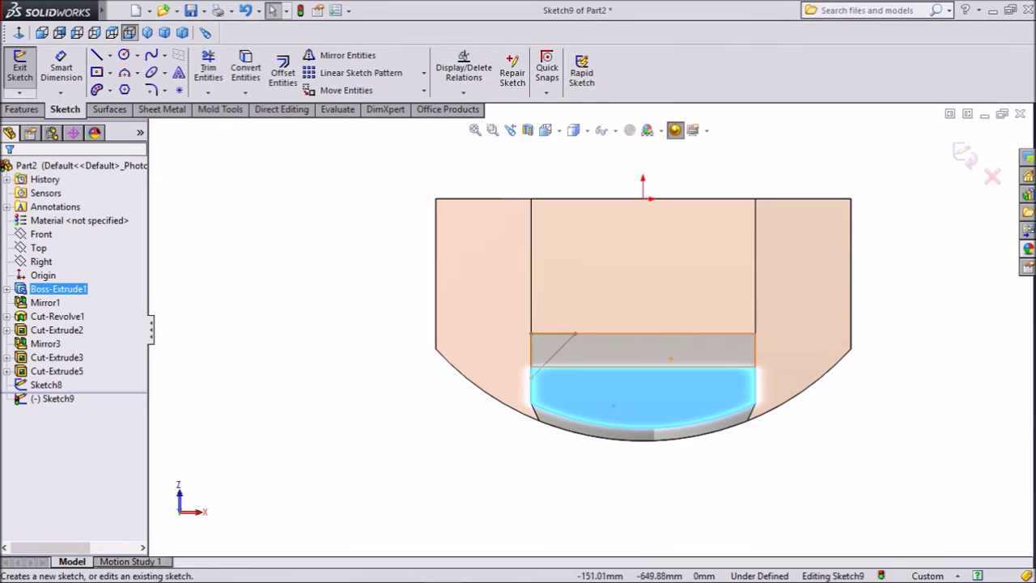
pyautogui.click(96, 55)
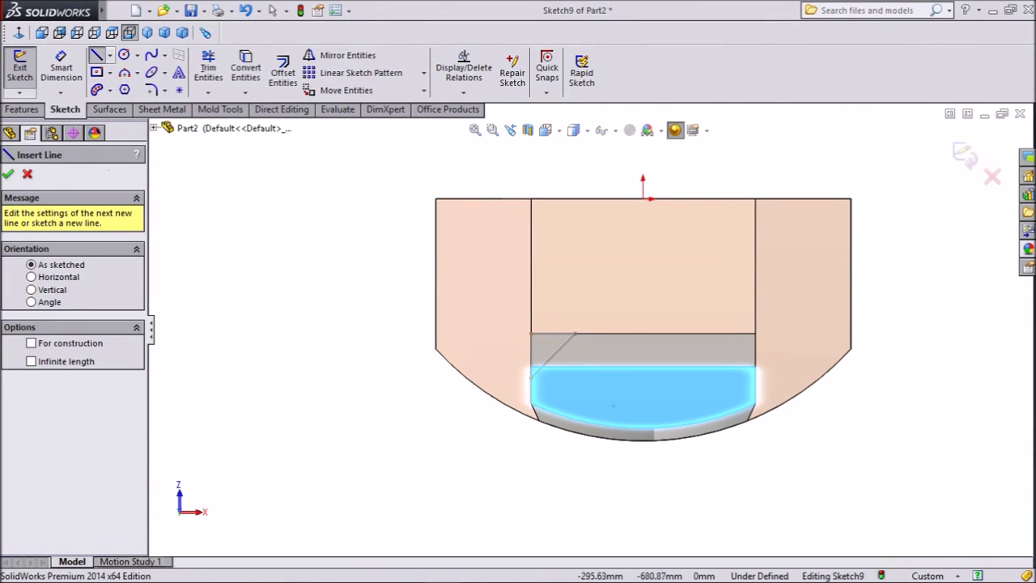
pyautogui.scroll(-3, 570, 364)
pyautogui.click(557, 374)
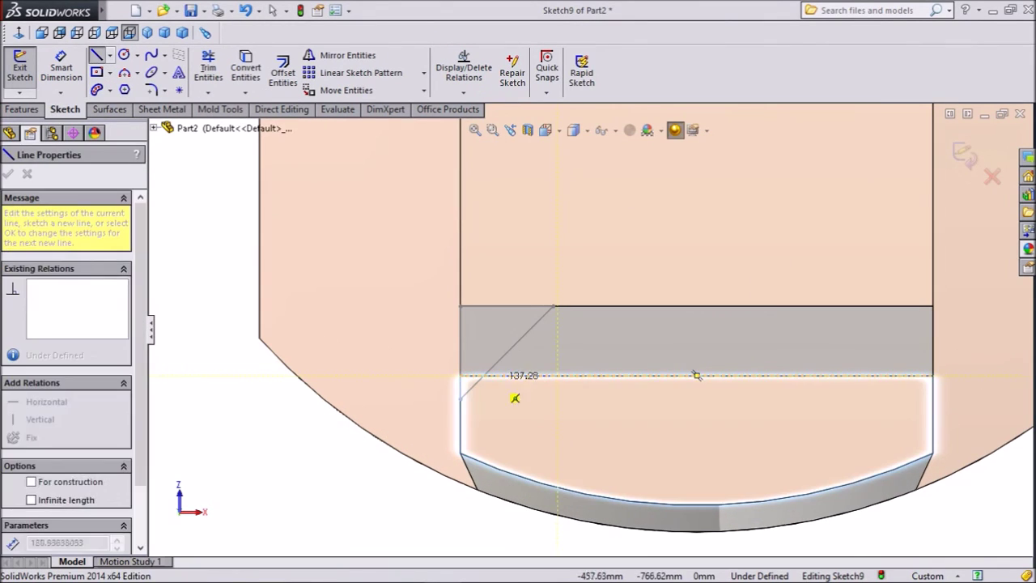
pyautogui.click(460, 375)
pyautogui.click(460, 419)
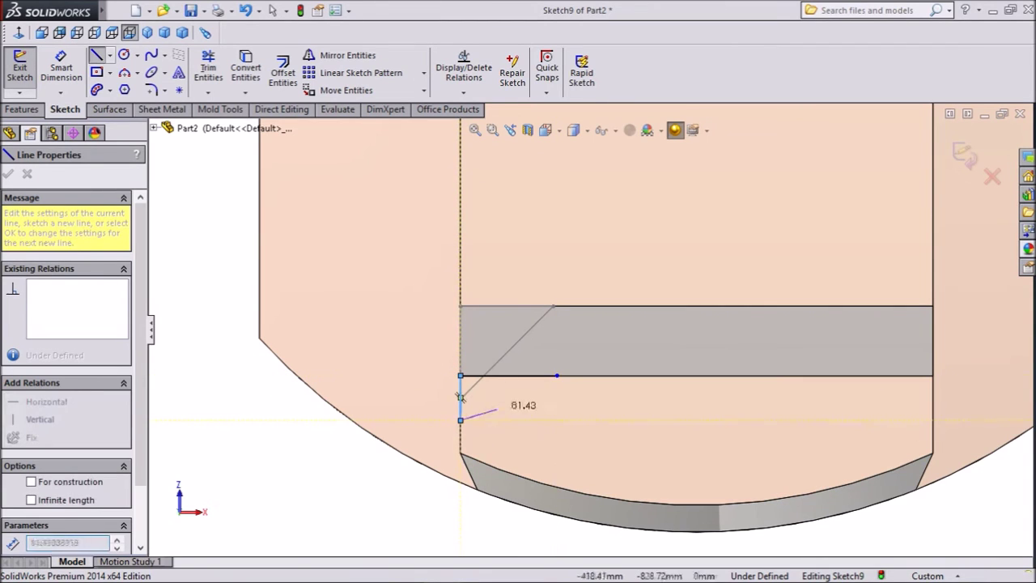
pyautogui.click(557, 375)
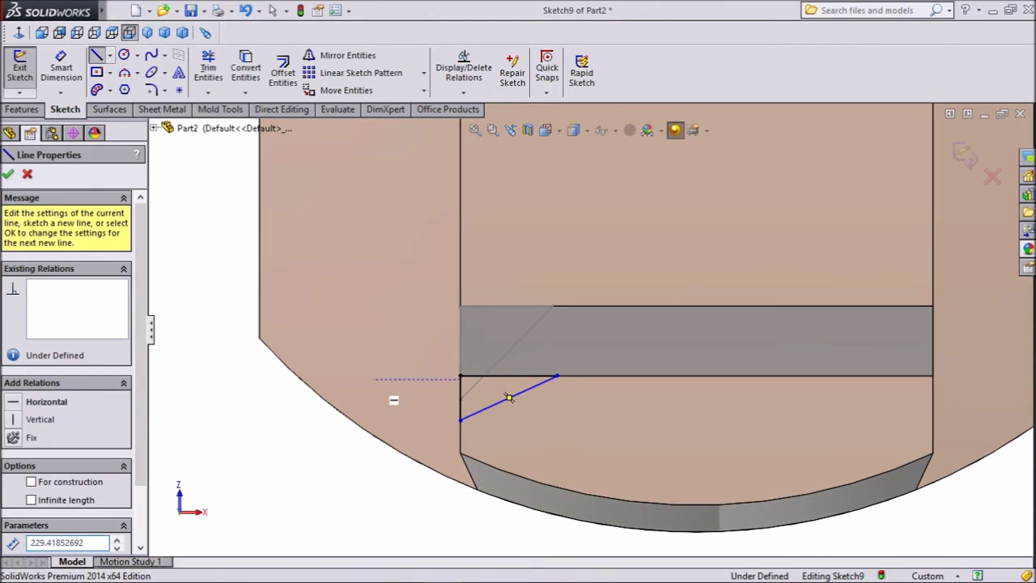
pyautogui.rightClick(509, 397)
pyautogui.click(409, 175)
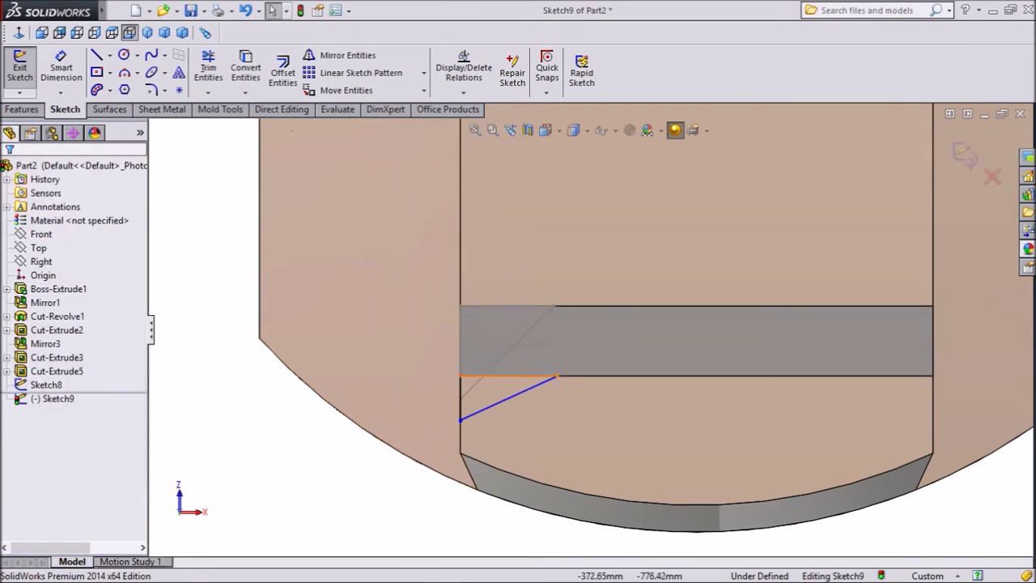
# Step: Dimension the outer face triangle's horizontal leg to 200 mm and vertical leg to 100 mm, and finish the sketch
pyautogui.click(62, 68)
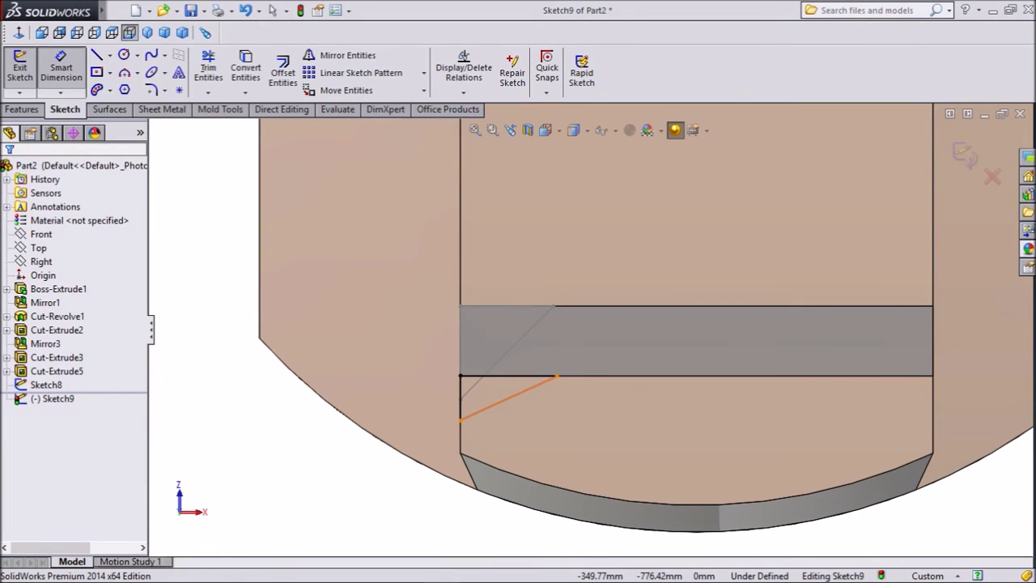
pyautogui.click(508, 376)
pyautogui.click(520, 247)
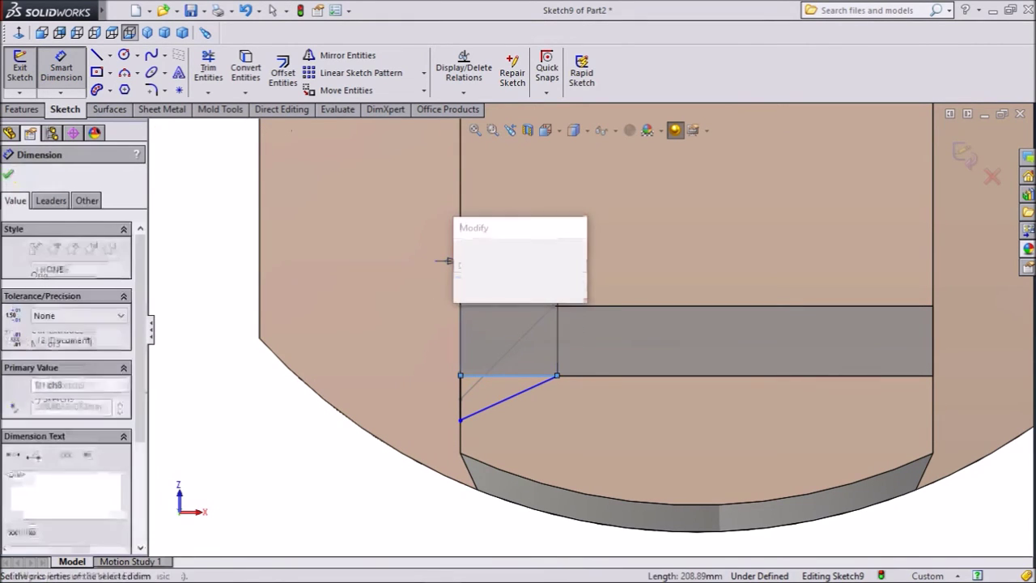
pyautogui.write('200')
pyautogui.press('Return')
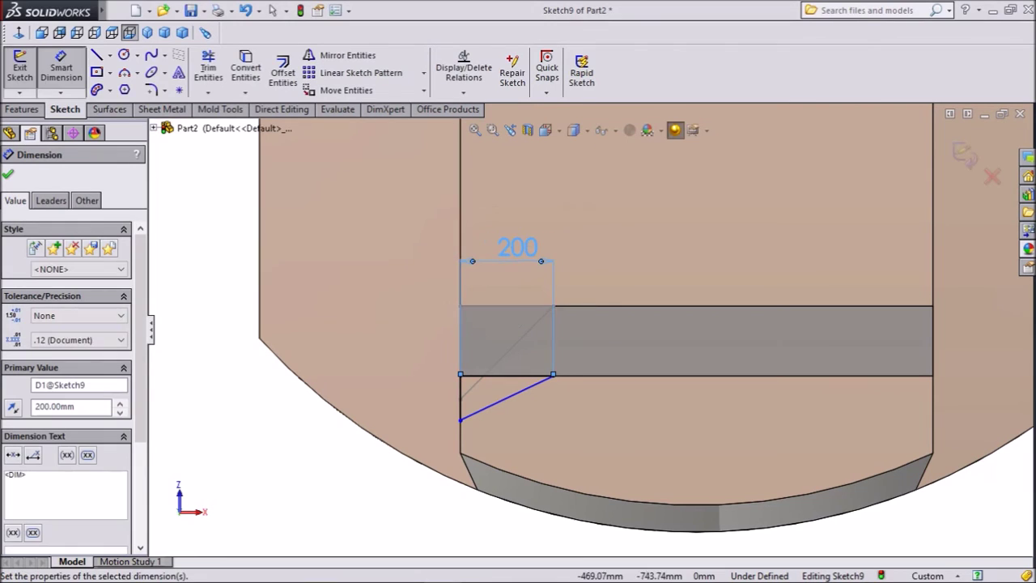
pyautogui.click(460, 399)
pyautogui.click(420, 395)
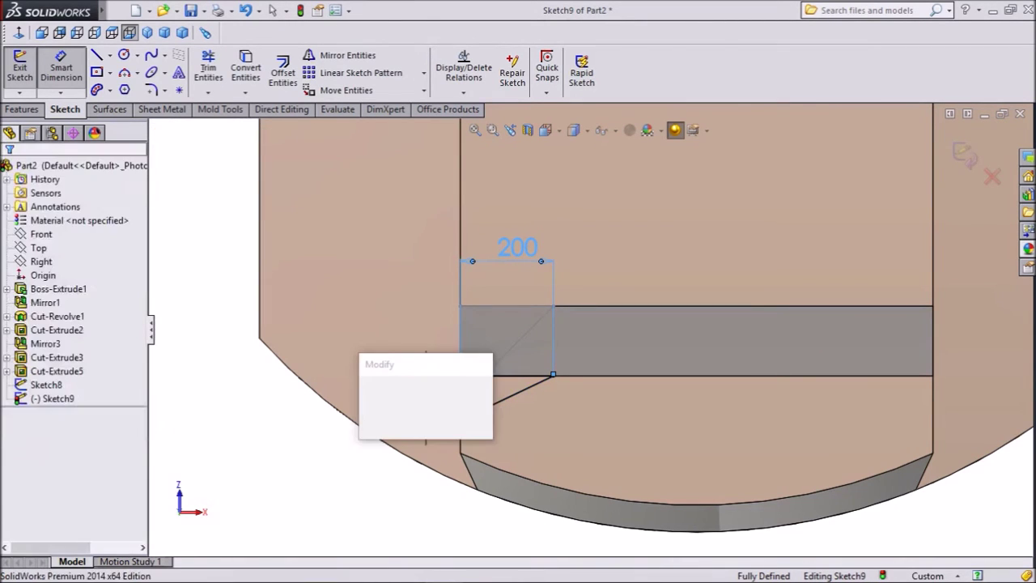
pyautogui.write('100')
pyautogui.press('Return')
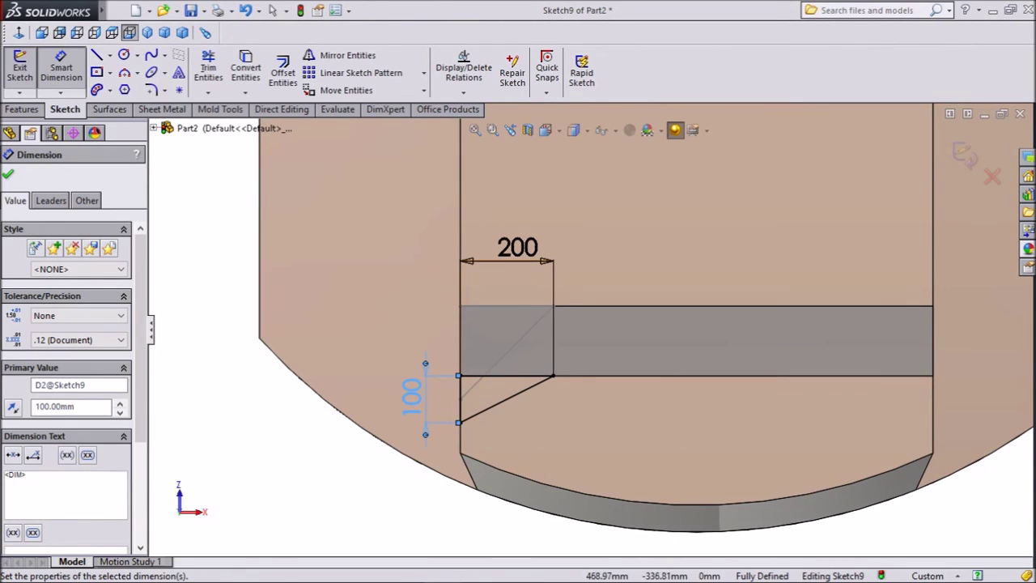
pyautogui.click(963, 155)
# Step: Create a lofted cut between the two triangular sketches, aligning the loft connectors at their matching right-angle corners
pyautogui.scroll(3, 735, 330)
pyautogui.moveTo(735, 331); pyautogui.dragTo(811, 349, button='middle')
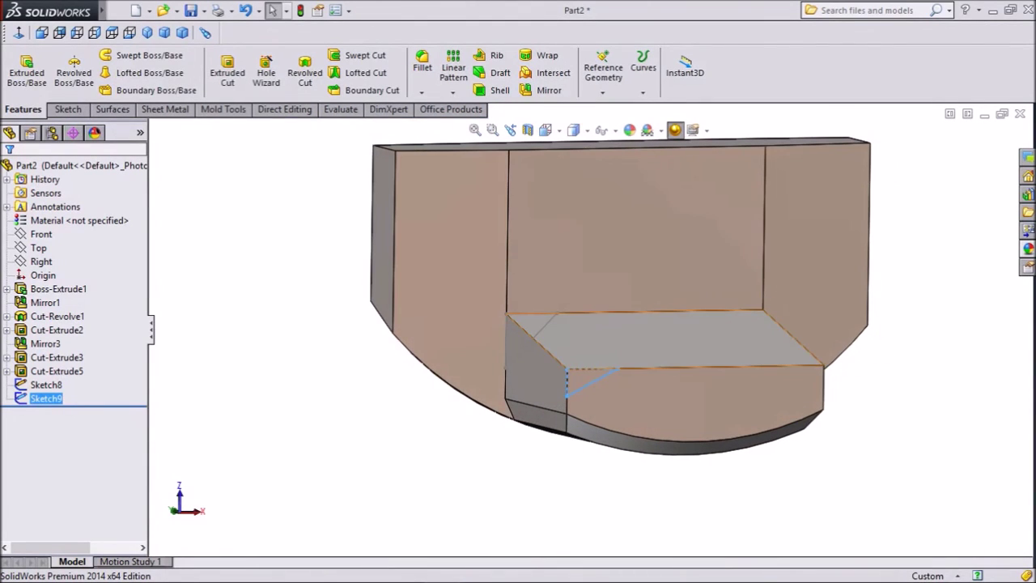
pyautogui.scroll(-2, 565, 367)
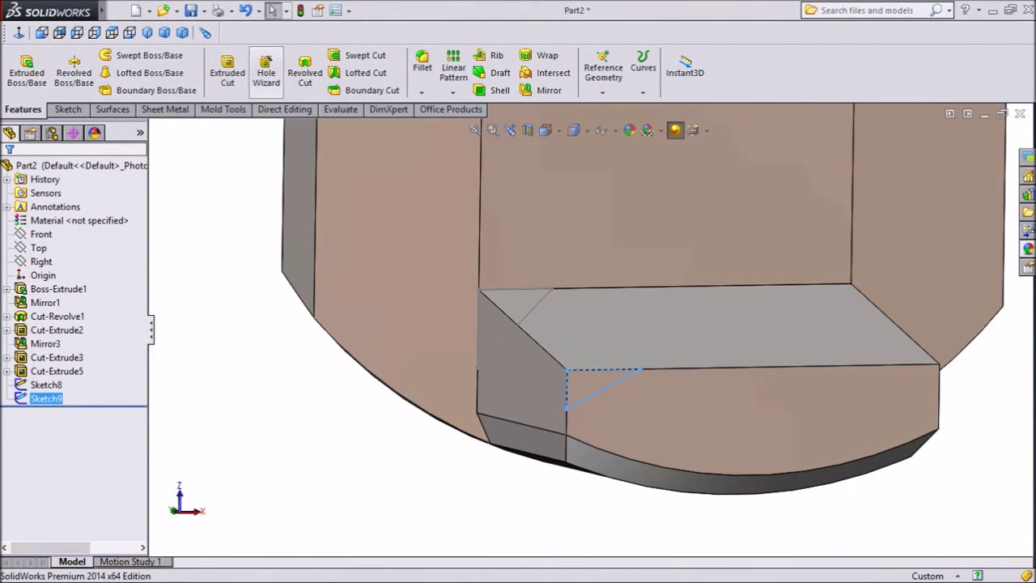
pyautogui.click(366, 75)
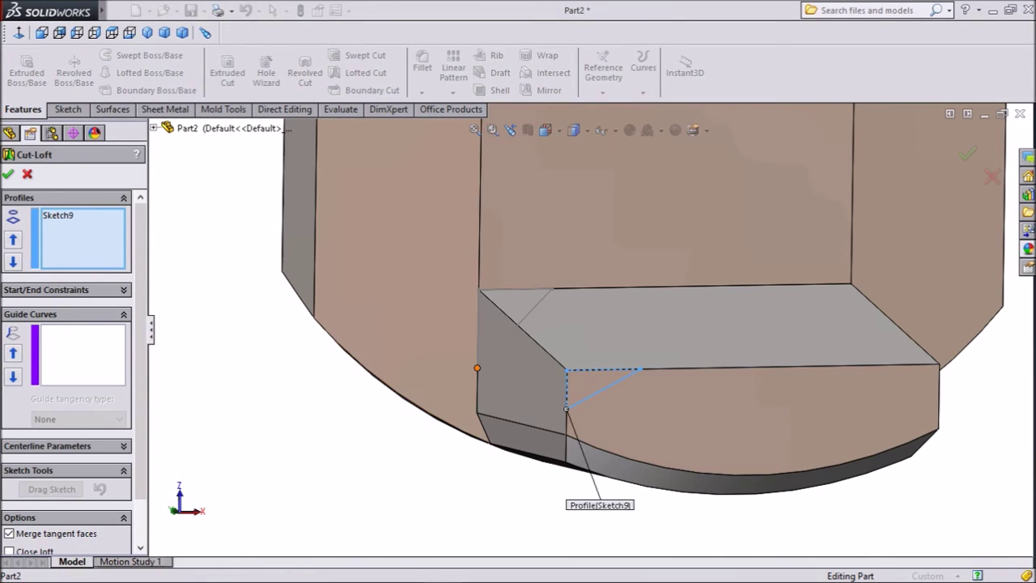
pyautogui.click(477, 368)
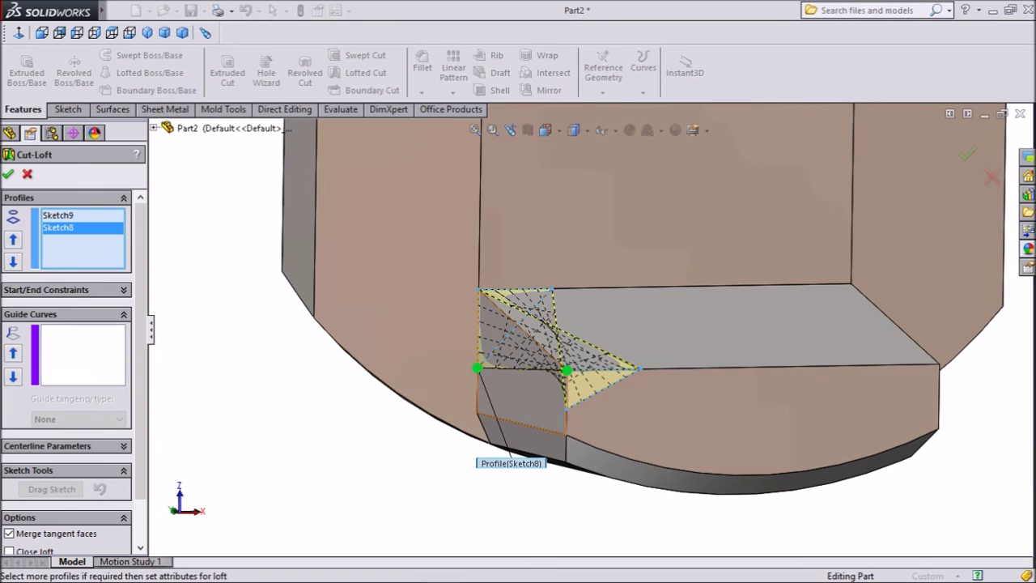
pyautogui.moveTo(430, 405); pyautogui.dragTo(450, 399, button='middle')
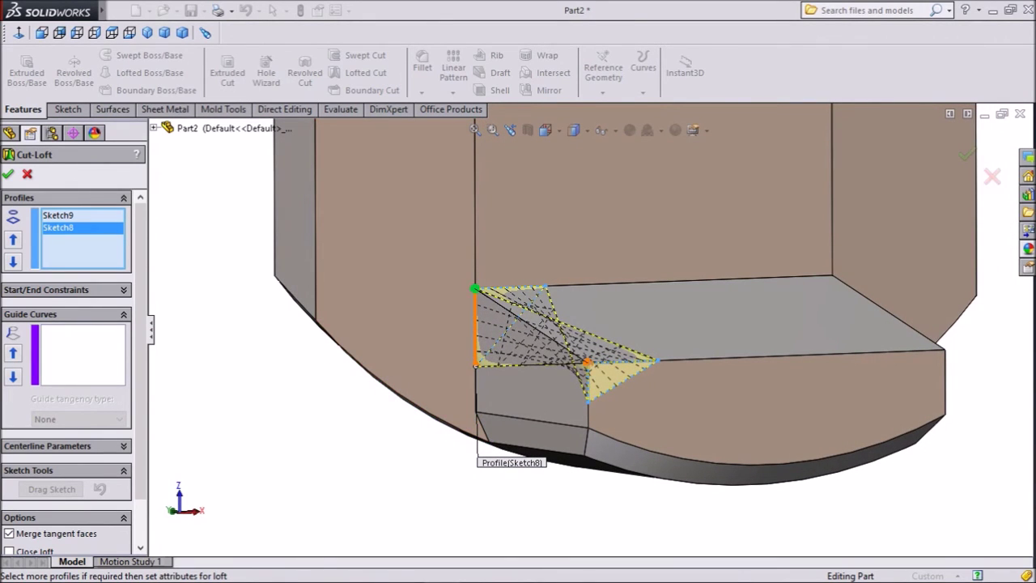
pyautogui.moveTo(476, 366); pyautogui.dragTo(475, 289)
pyautogui.moveTo(399, 384); pyautogui.dragTo(387, 379, button='middle')
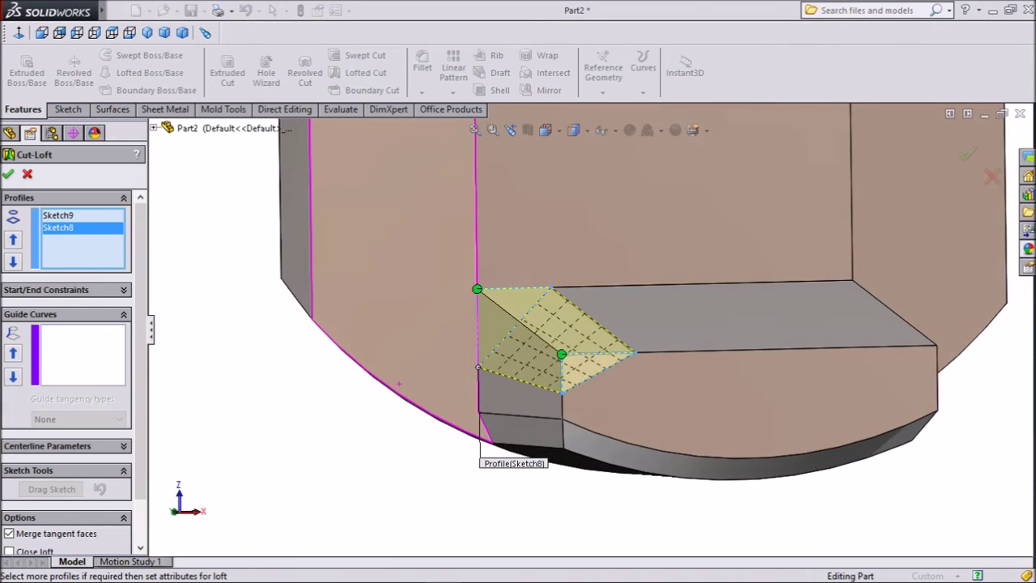
pyautogui.click(8, 174)
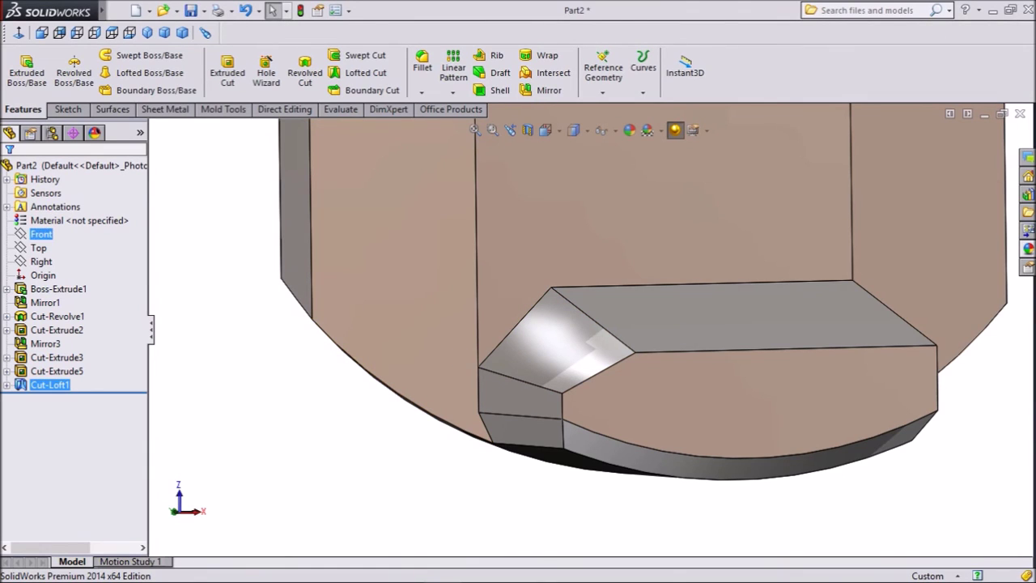
# Step: Mirror the lofted corner cut about the Right plane onto the opposite corner of the center block
pyautogui.click(41, 262)
pyautogui.click(111, 240)
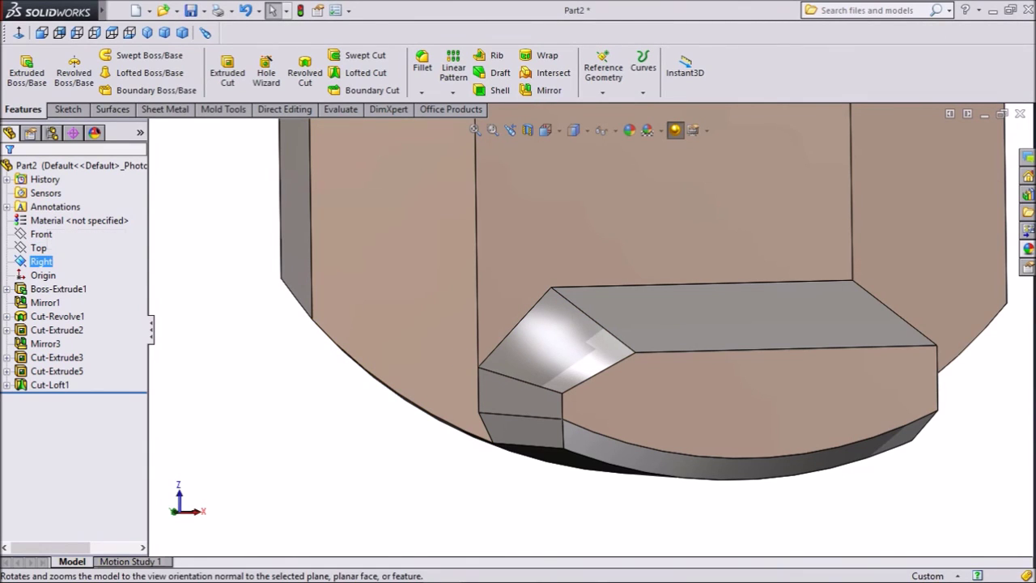
pyautogui.click(548, 89)
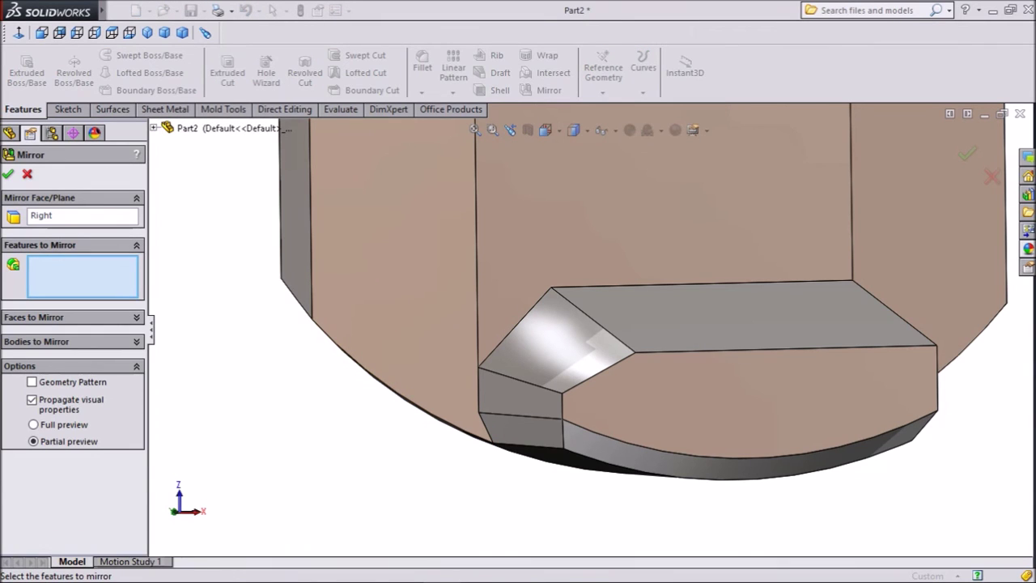
pyautogui.click(153, 128)
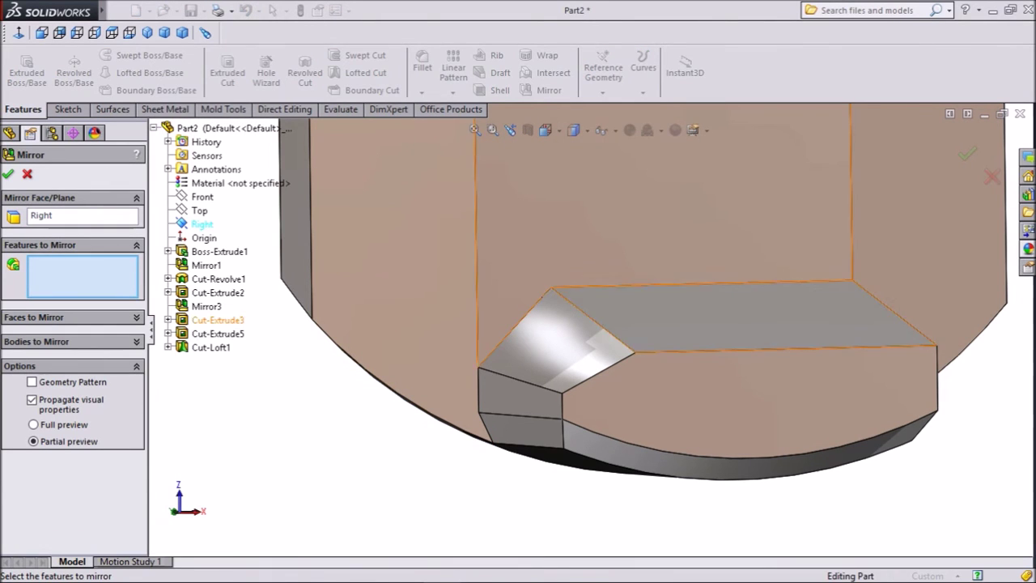
pyautogui.click(212, 346)
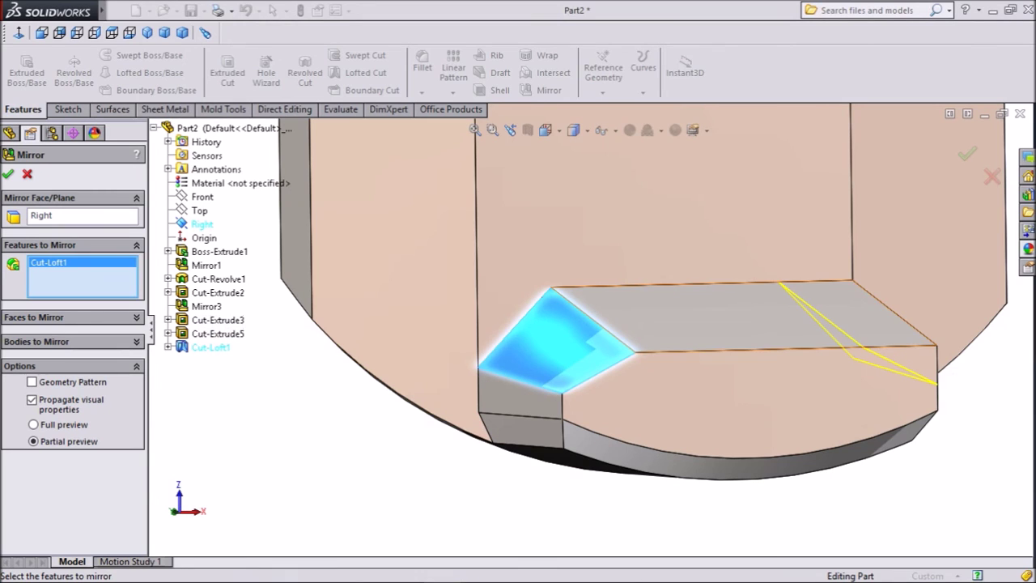
pyautogui.press('Return')
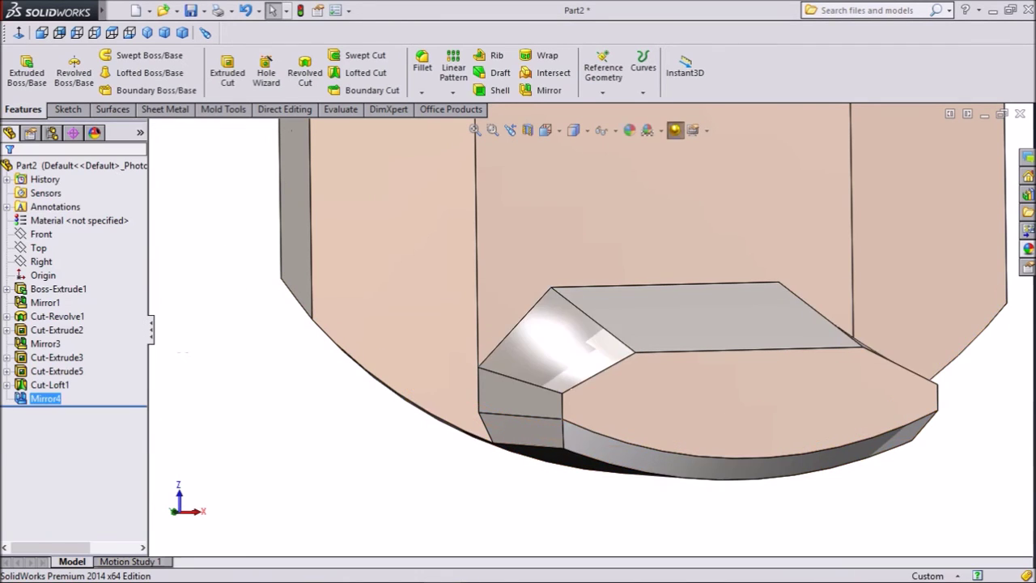
# Step: Start a sketch on the front face of the T's wide crossbar and view it face-on
pyautogui.moveTo(351, 348); pyautogui.dragTo(306, 349, button='middle')
pyautogui.scroll(3, 591, 328)
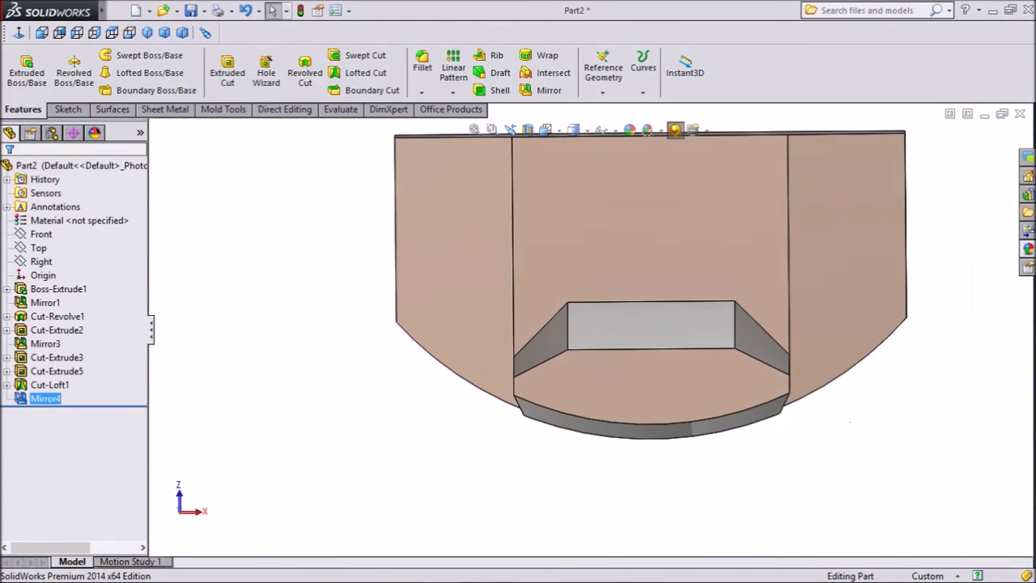
pyautogui.scroll(-1, 673, 243)
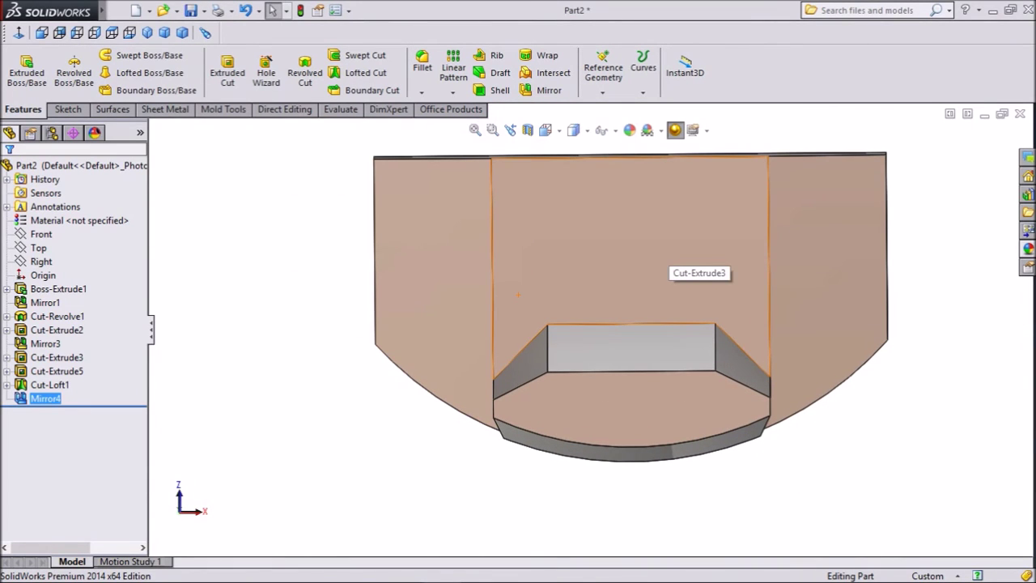
pyautogui.moveTo(663, 256); pyautogui.dragTo(635, 356, button='middle')
pyautogui.scroll(2, 647, 318)
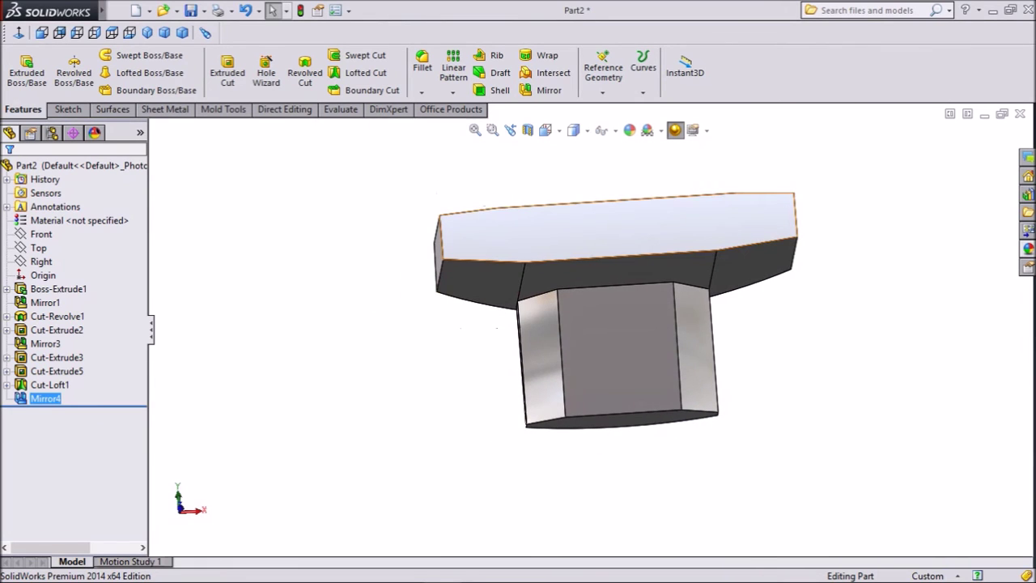
pyautogui.click(613, 233)
pyautogui.click(674, 187)
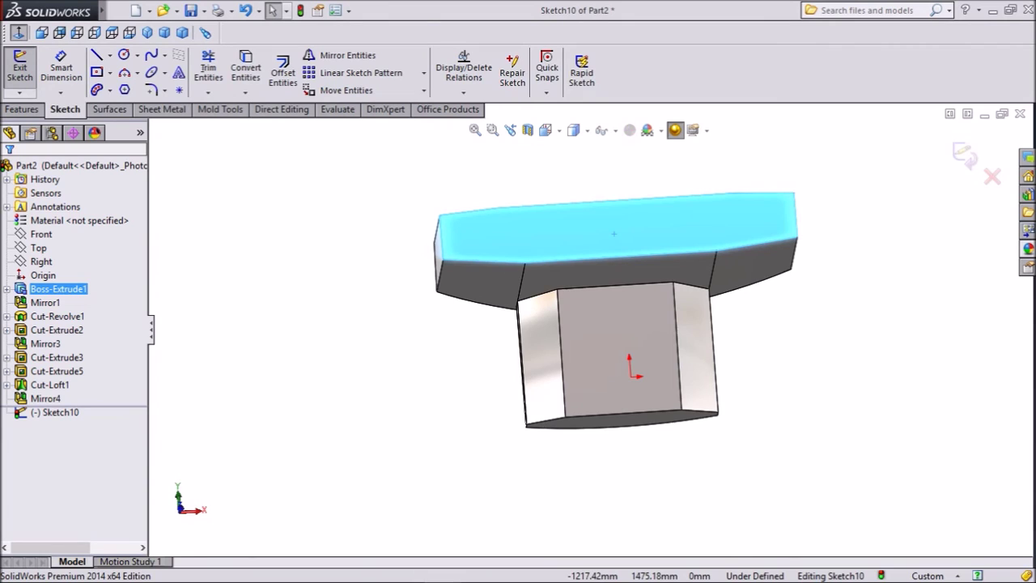
pyautogui.click(19, 32)
pyautogui.scroll(-2, 672, 214)
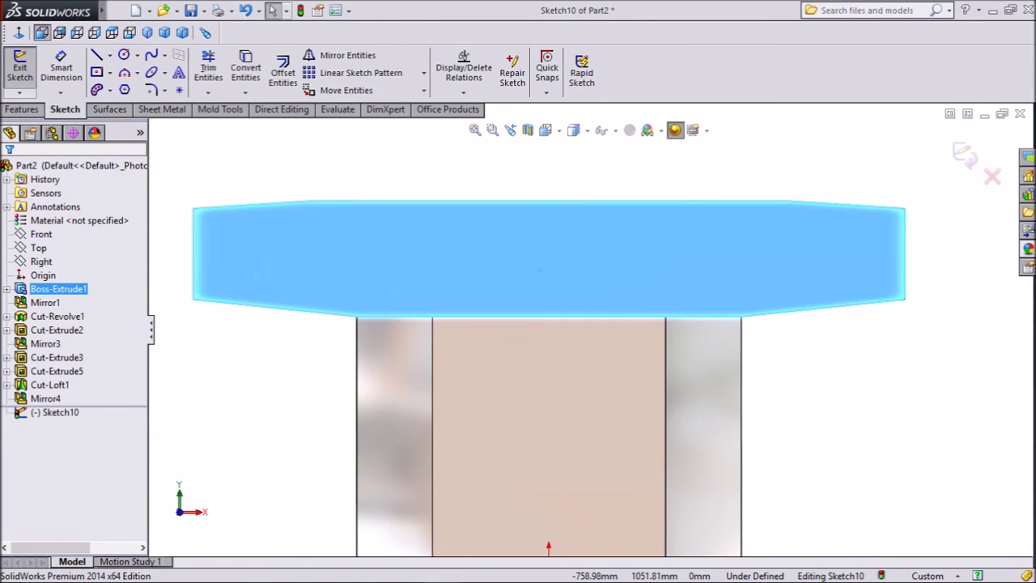
# Step: Sketch two slanted lines from the crossbar's sloped lower edges down to the center face's vertical edges, joined by a horizontal line about 375 mm below the crossbar
pyautogui.click(96, 55)
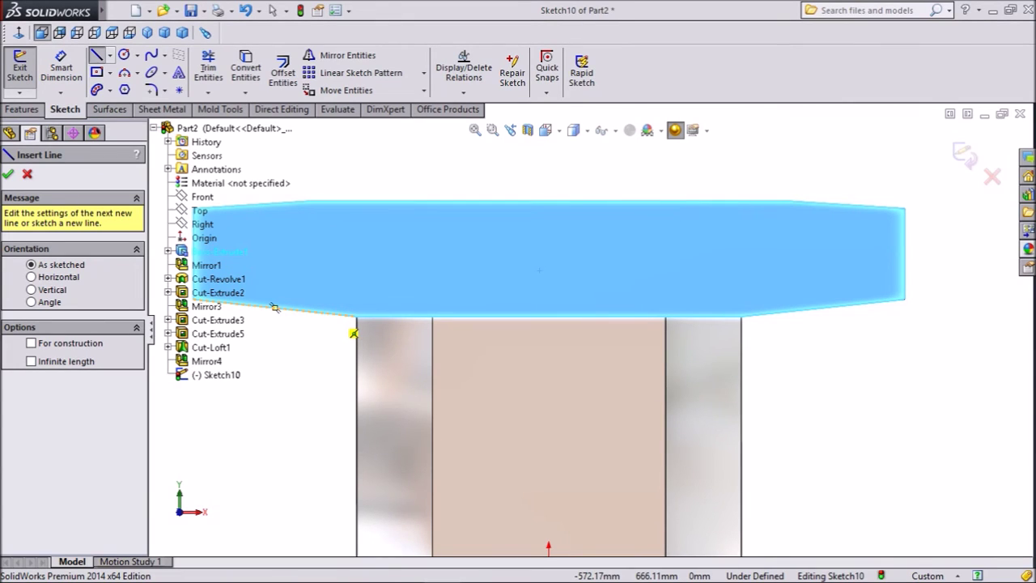
pyautogui.scroll(2, 323, 311)
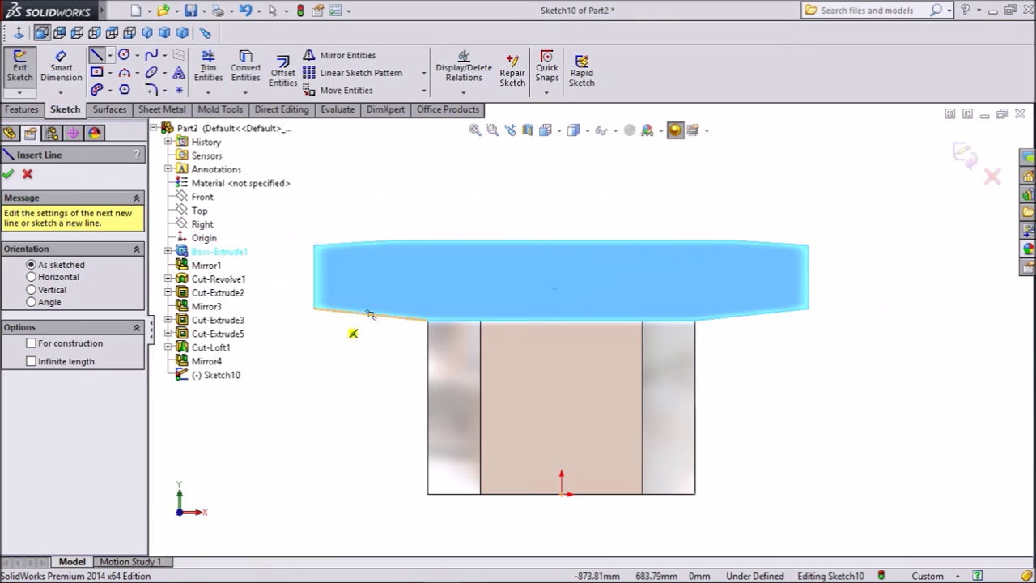
pyautogui.click(370, 314)
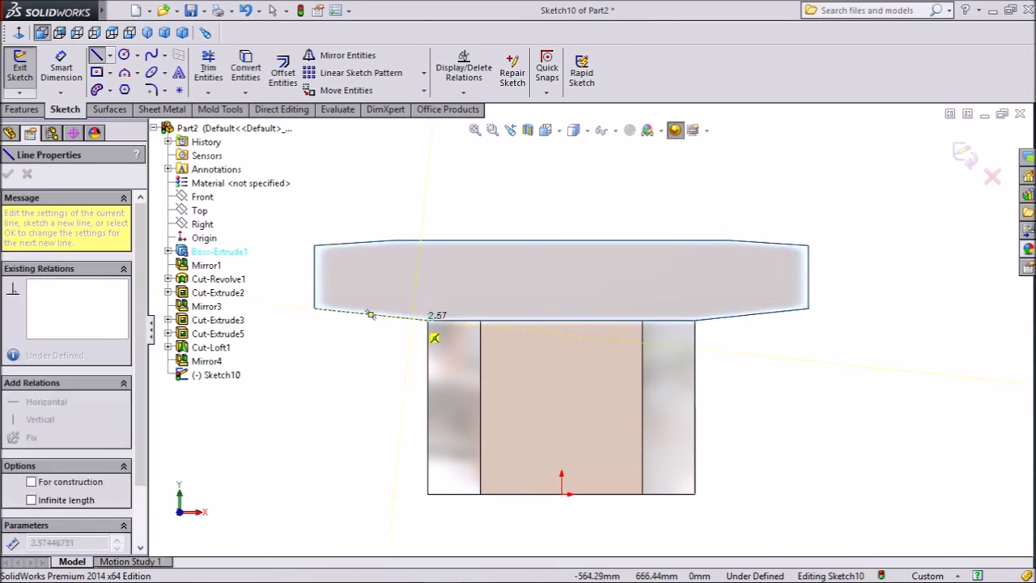
pyautogui.scroll(-2, 496, 411)
pyautogui.click(496, 410)
pyautogui.click(731, 411)
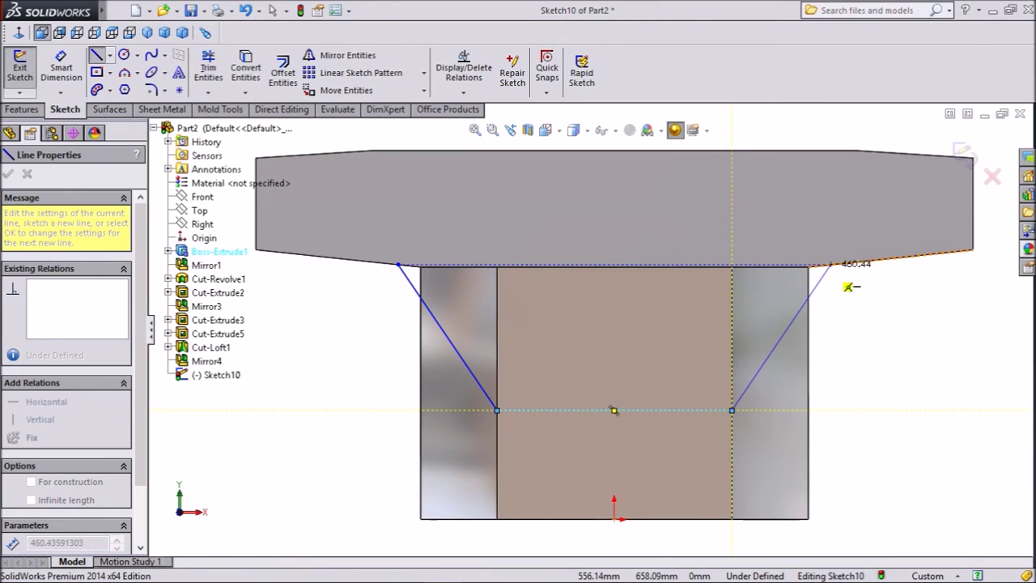
pyautogui.scroll(-3, 886, 255)
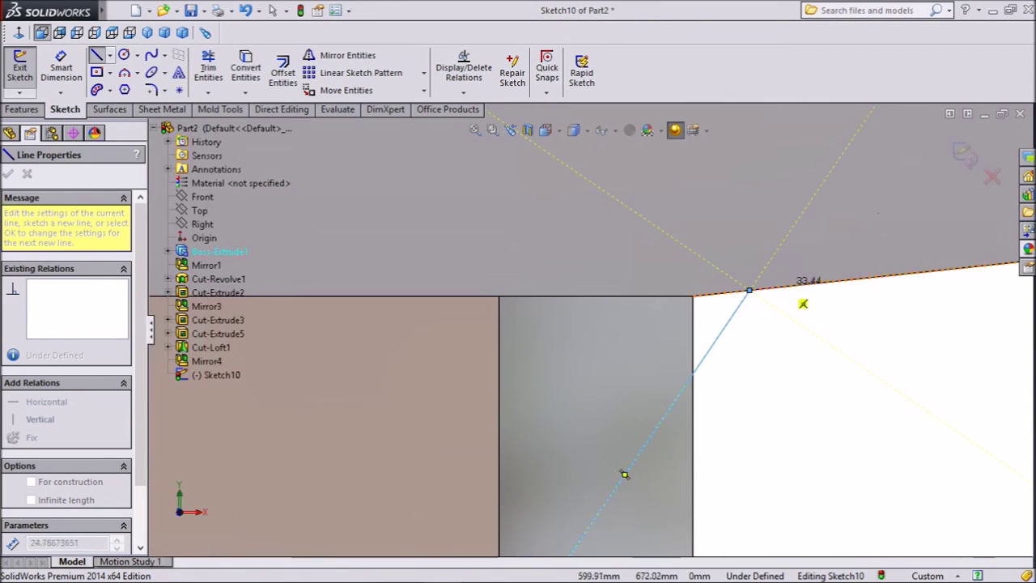
pyautogui.click(829, 263)
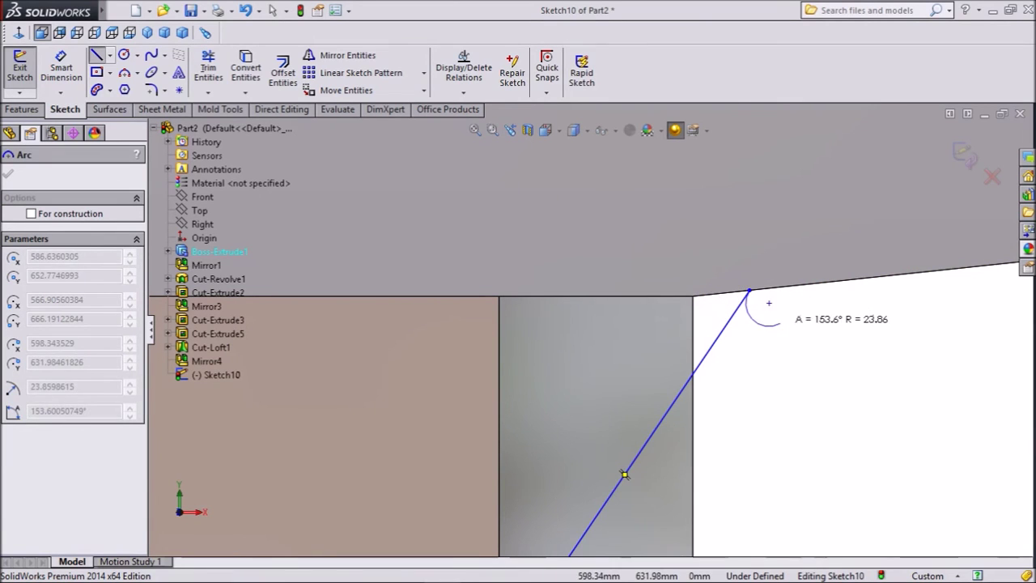
pyautogui.rightClick(794, 322)
pyautogui.click(833, 152)
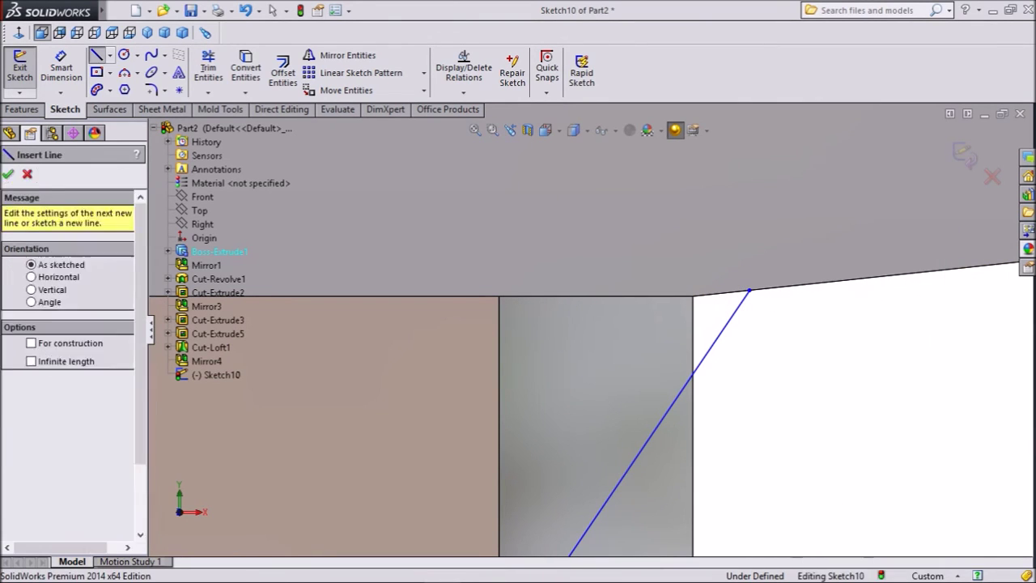
# Step: Close the profile with three lines along the crossbar's lower edges, passing through both upper corners of the center block
pyautogui.press('l')
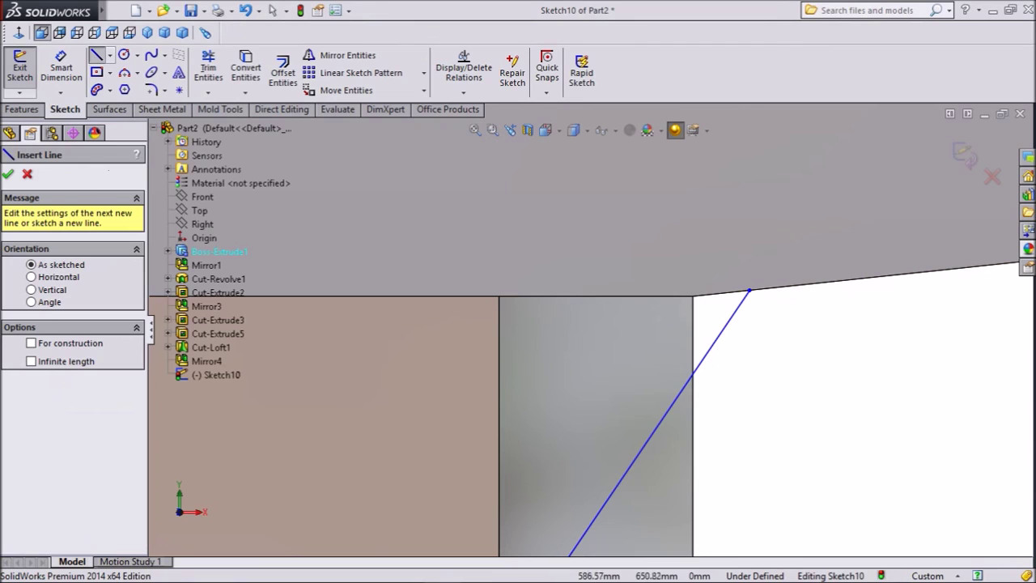
pyautogui.click(748, 289)
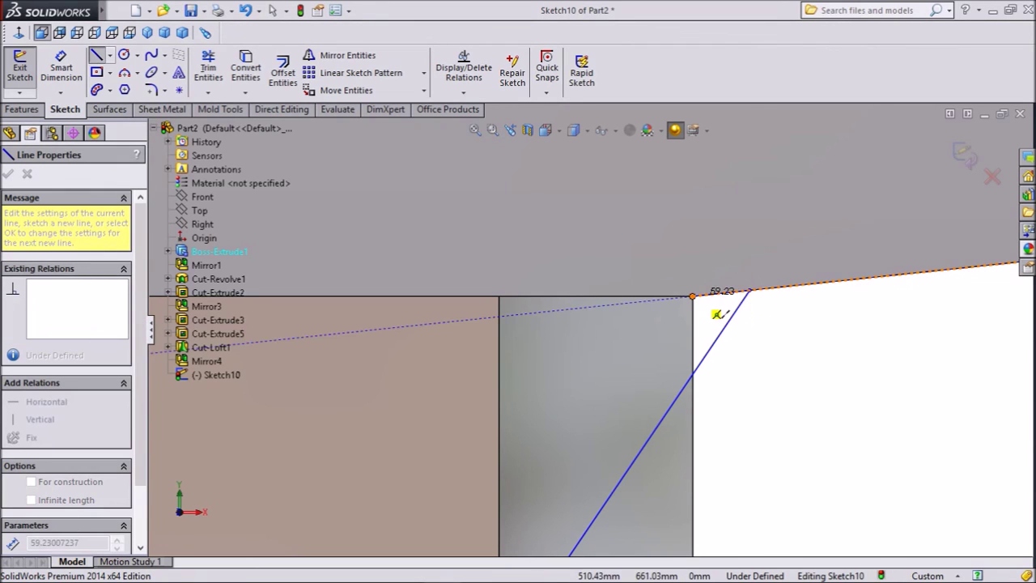
pyautogui.scroll(6, 589, 330)
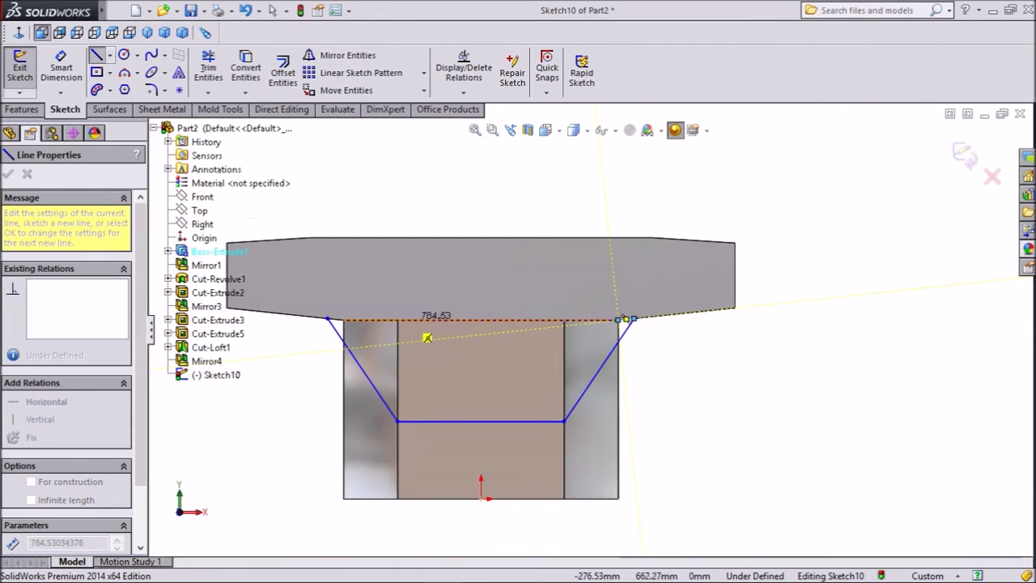
pyautogui.scroll(-2, 359, 335)
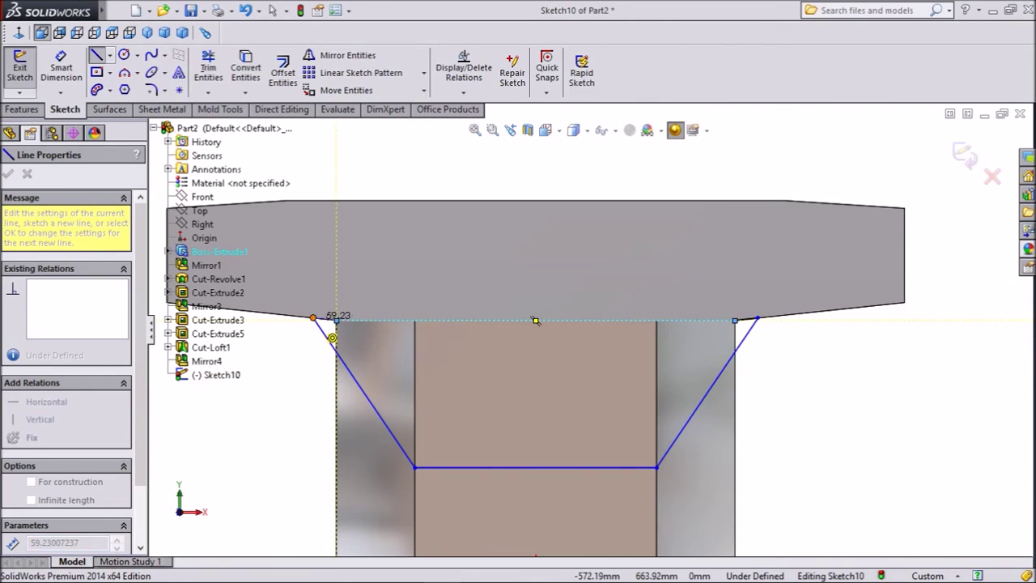
pyautogui.click(335, 321)
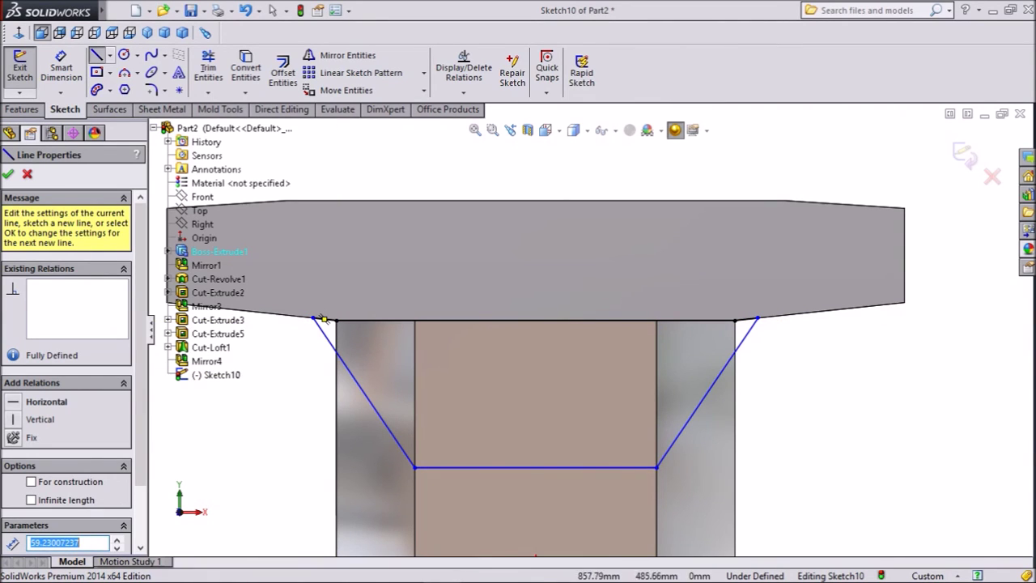
pyautogui.rightClick(872, 164)
pyautogui.click(900, 174)
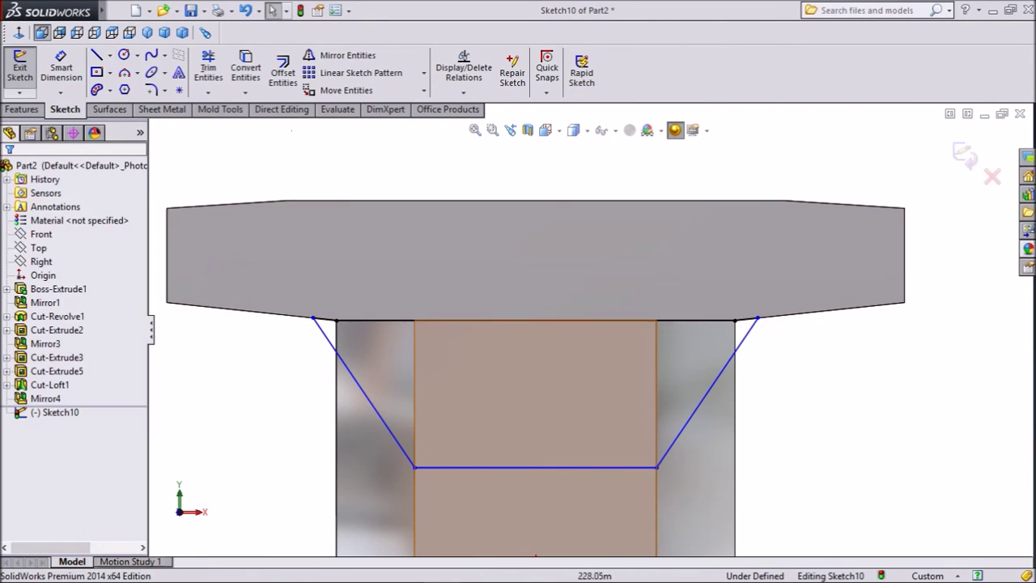
# Step: Dimension the horizontal offset between the profile's upper-left end and the block's left corner to 40 mm
pyautogui.click(61, 68)
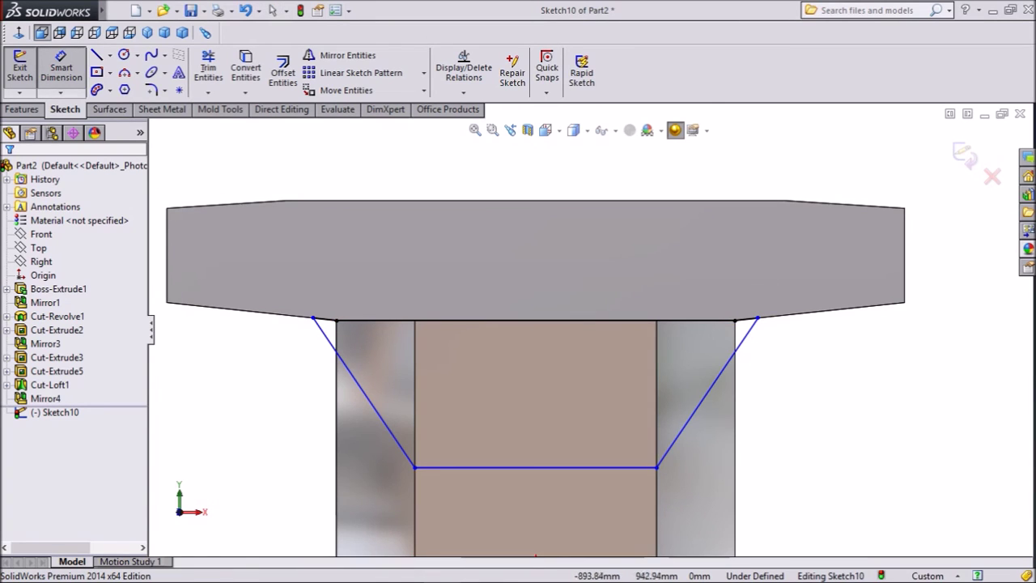
pyautogui.scroll(-3, 217, 301)
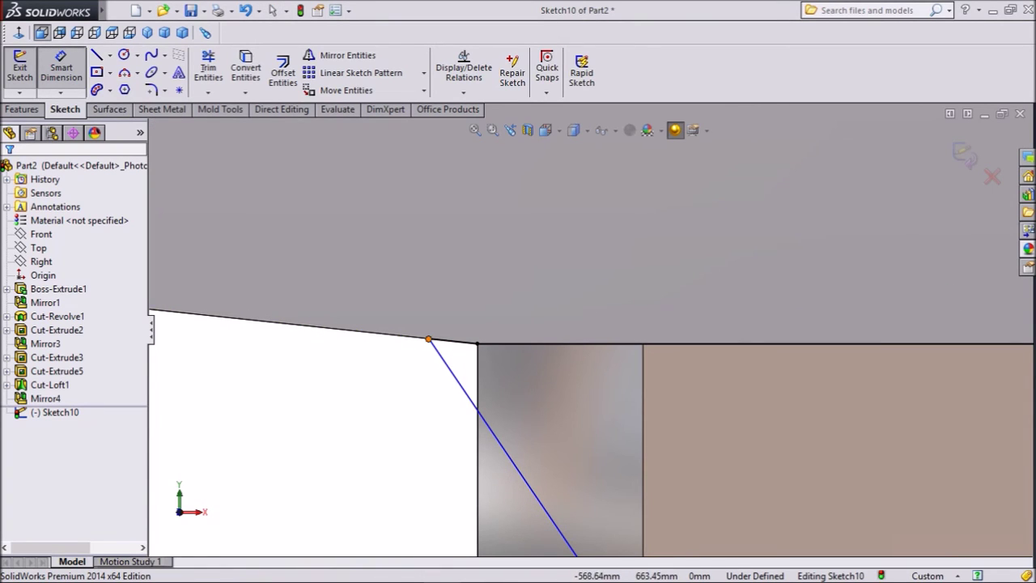
pyautogui.click(428, 339)
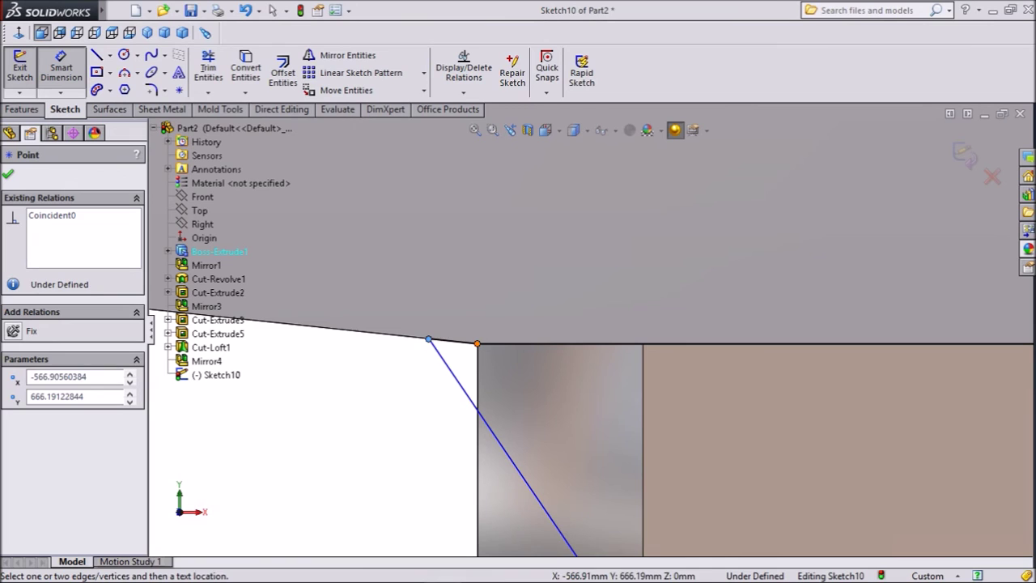
pyautogui.click(477, 344)
pyautogui.click(429, 311)
pyautogui.write('40')
pyautogui.press('Return')
# Step: Dimension the horizontal offset between the profile's upper-right end and the block's right corner to 40 mm
pyautogui.scroll(2, 449, 327)
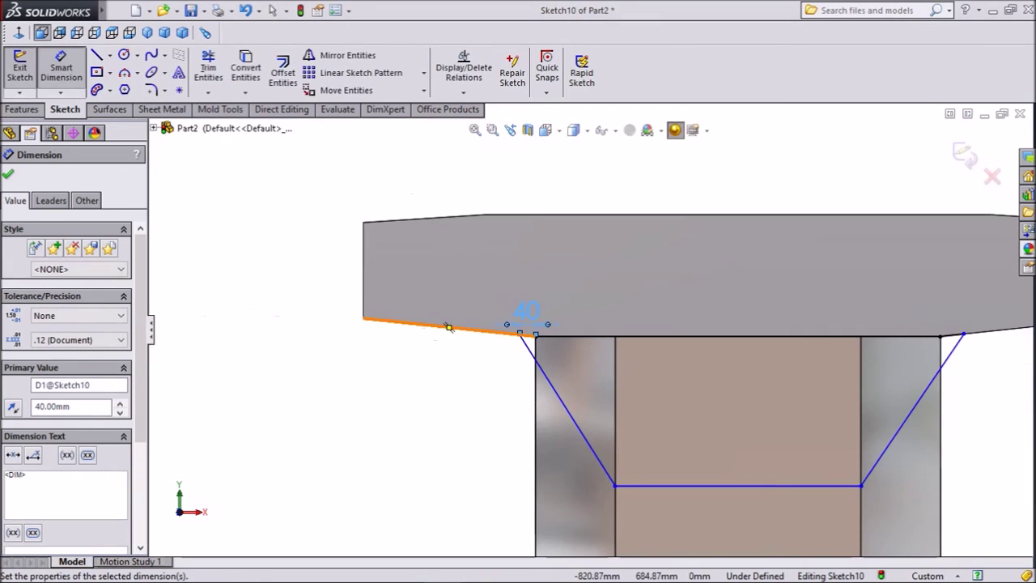
pyautogui.scroll(-3, 967, 322)
pyautogui.click(836, 345)
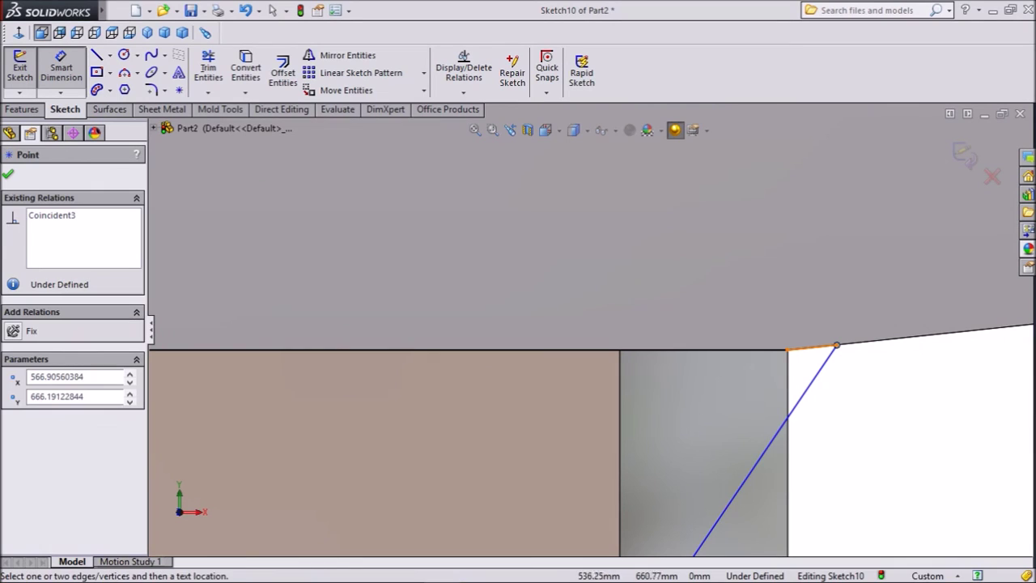
pyautogui.click(787, 349)
pyautogui.click(801, 319)
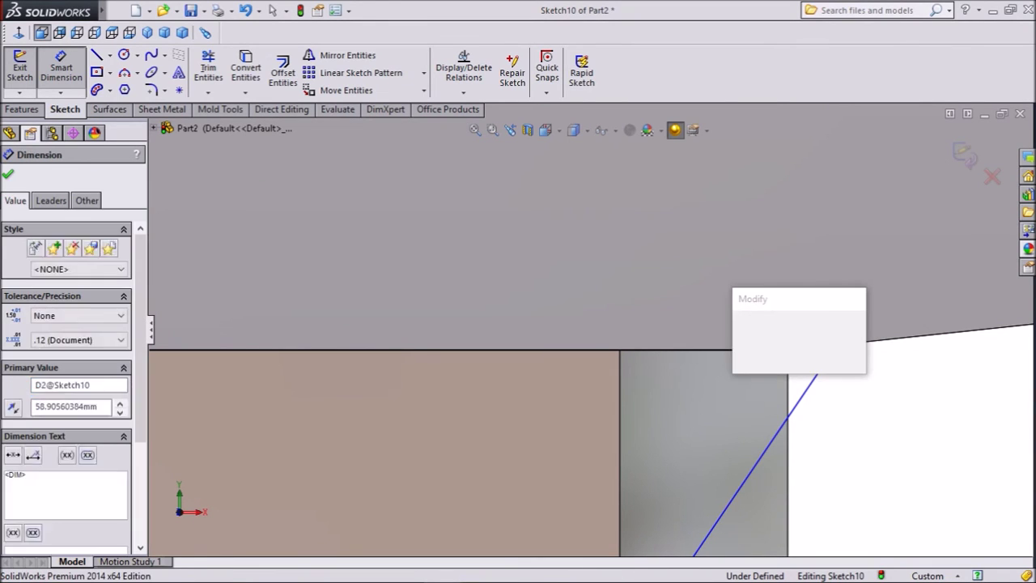
pyautogui.write('40')
pyautogui.press('Return')
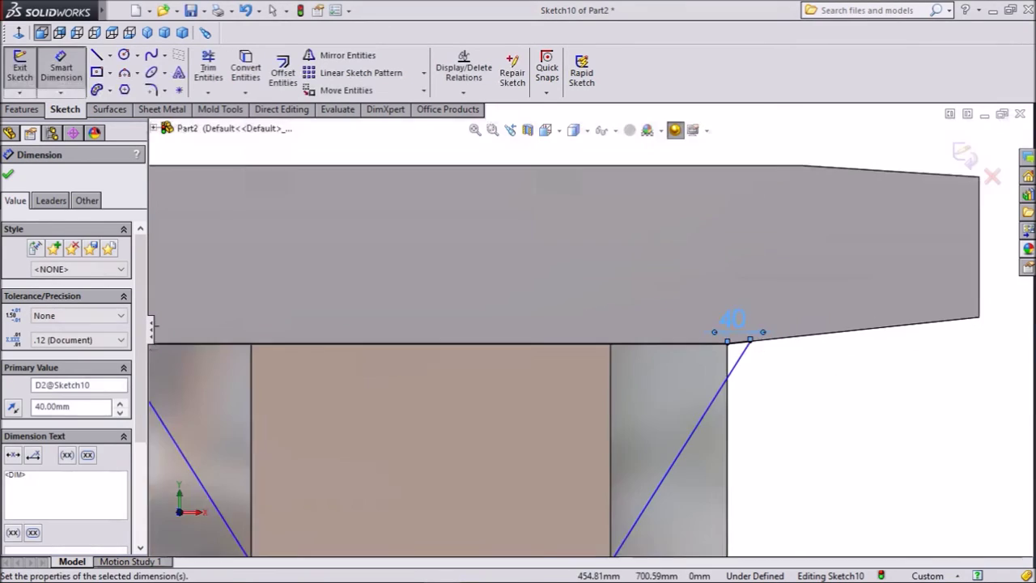
# Step: Dimension the vertical distance between the profile's upper and lower horizontal lines to 380 mm
pyautogui.click(647, 340)
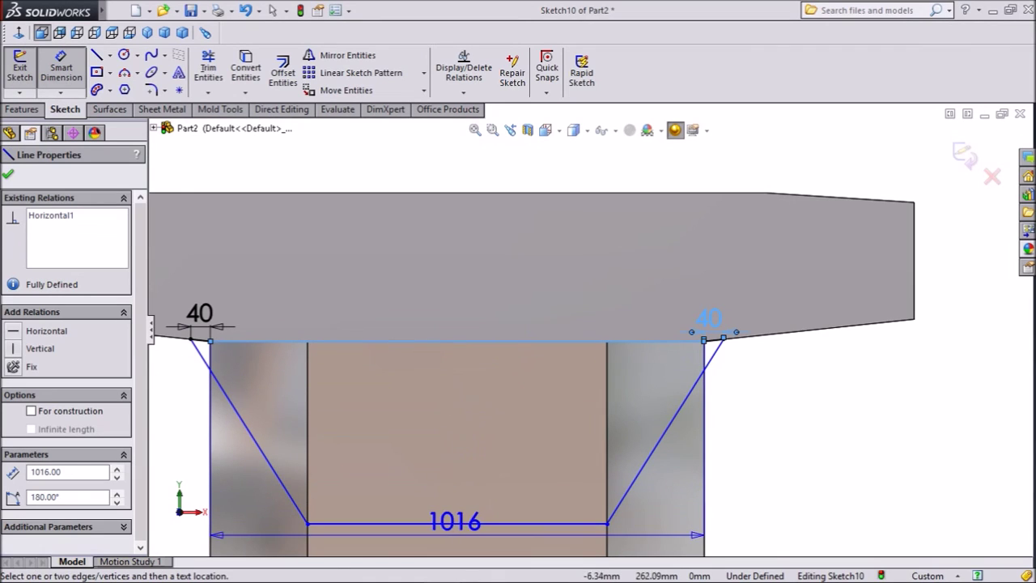
pyautogui.click(447, 524)
pyautogui.click(441, 409)
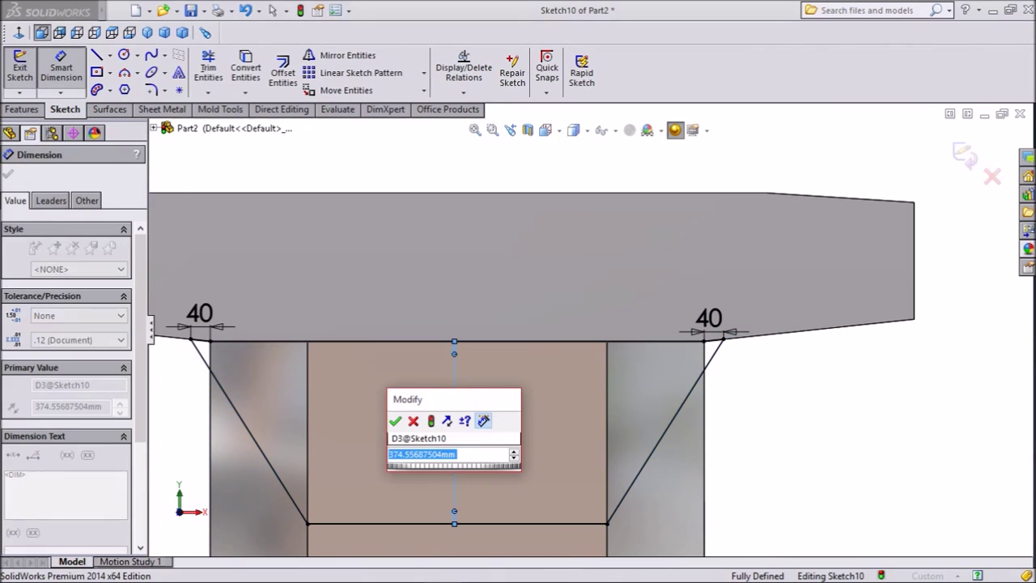
pyautogui.write('380')
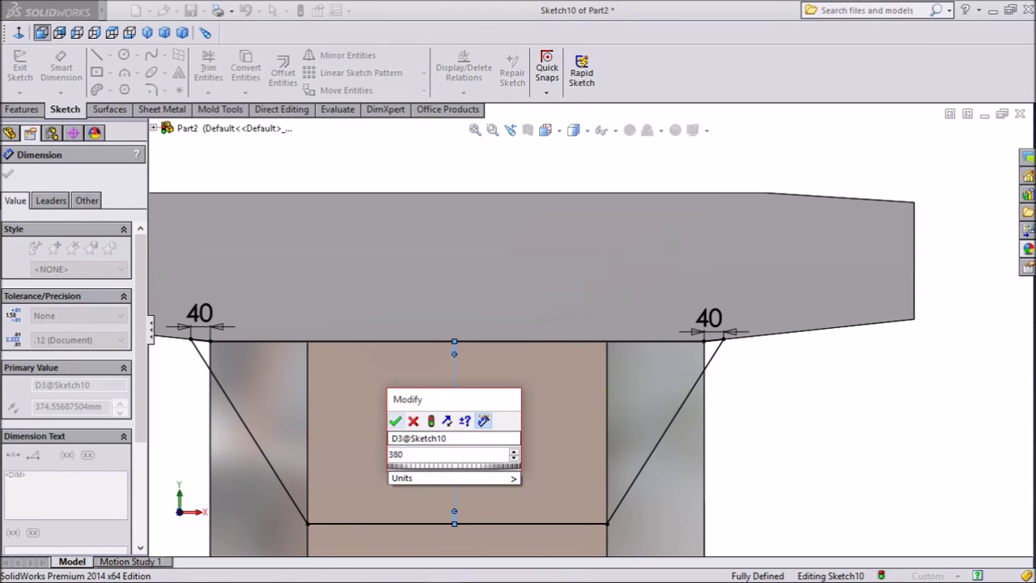
pyautogui.press('Return')
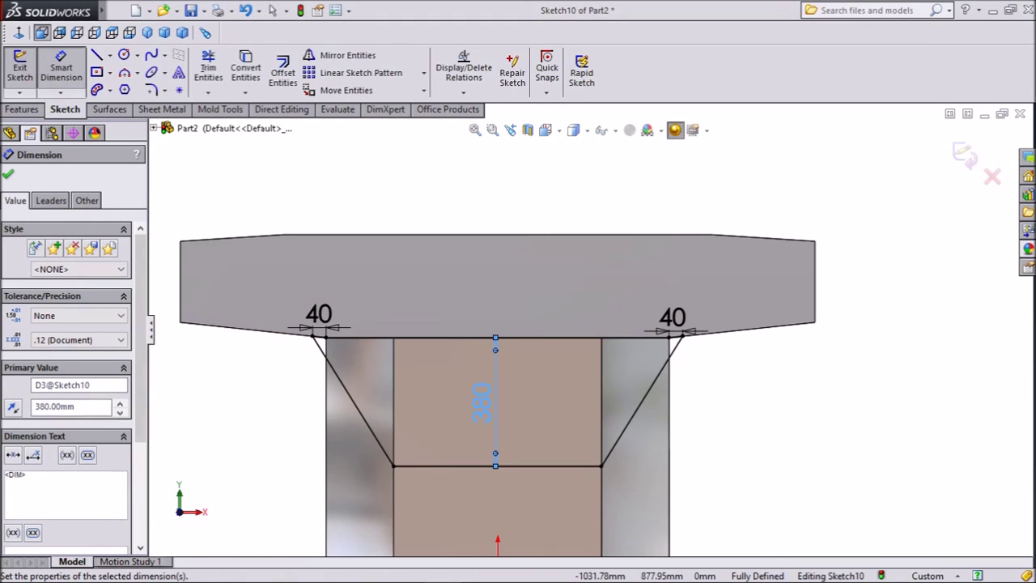
pyautogui.click(8, 173)
pyautogui.click(22, 109)
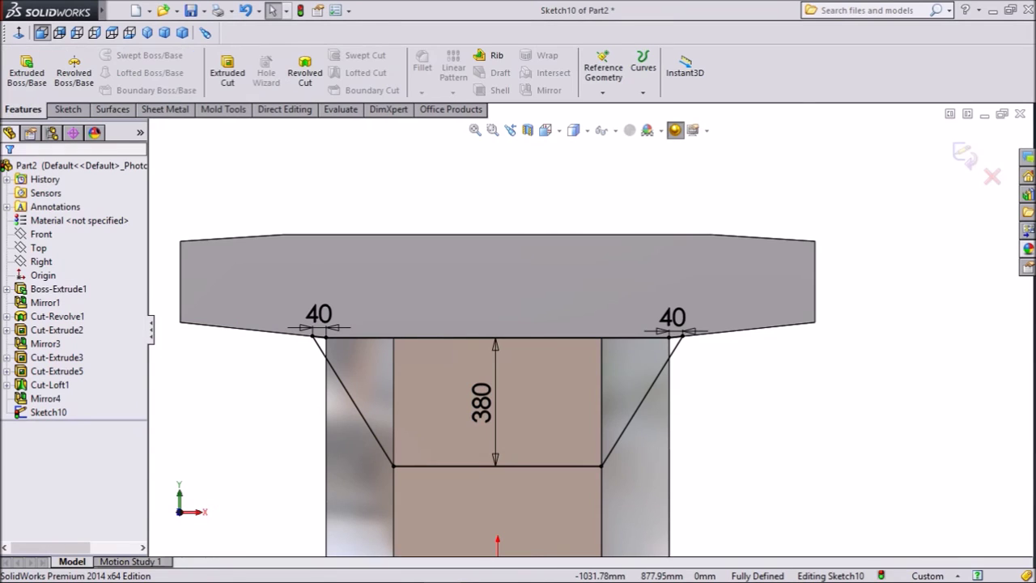
# Step: Extrude the trapezoidal profile as a merged boss in the reversed direction, Up To Vertex at the crossbar end of the block's lofted-corner edge
pyautogui.scroll(2, 351, 353)
pyautogui.moveTo(460, 171); pyautogui.dragTo(427, 185, button='middle')
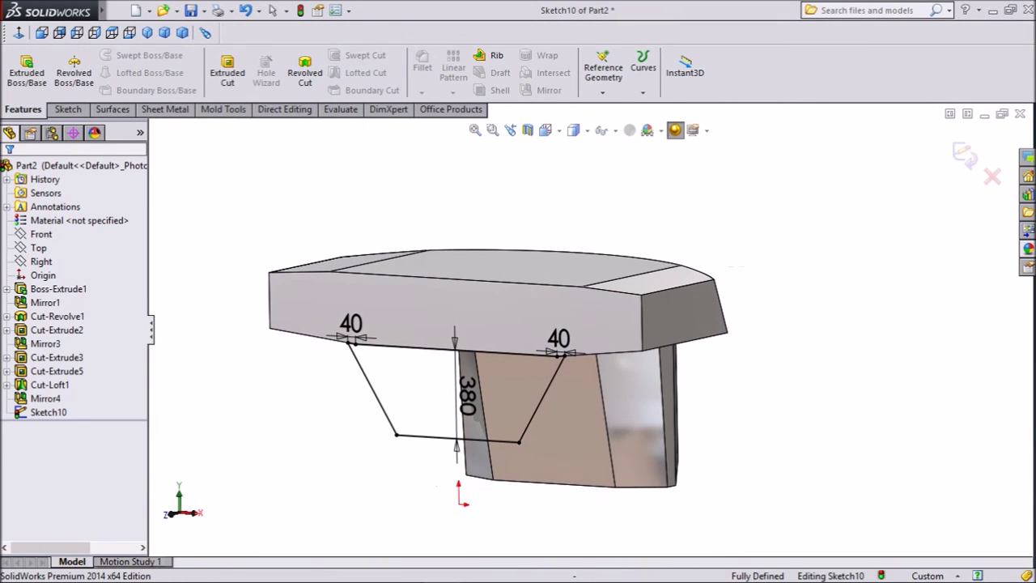
pyautogui.click(27, 71)
pyautogui.click(27, 69)
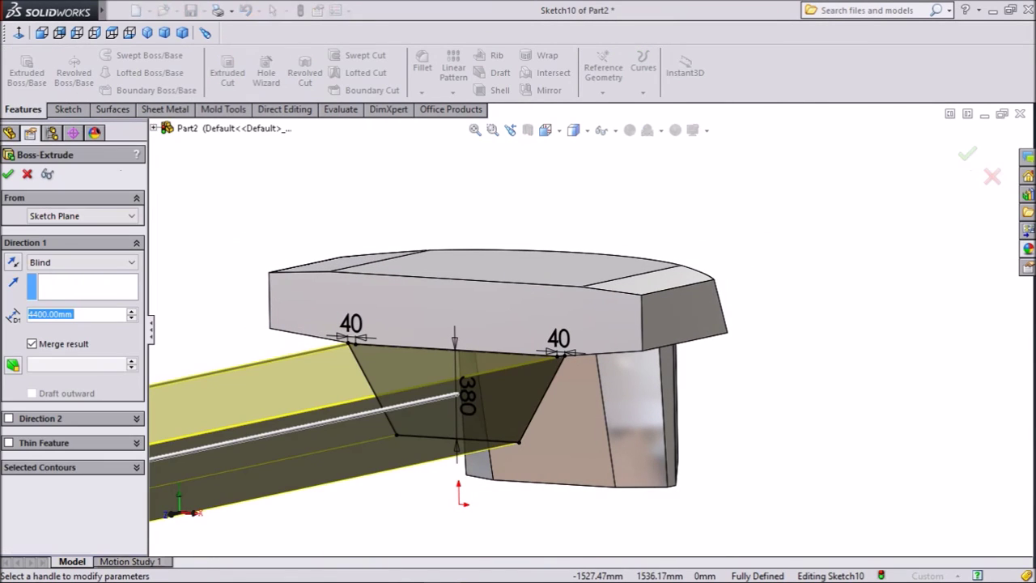
pyautogui.click(13, 261)
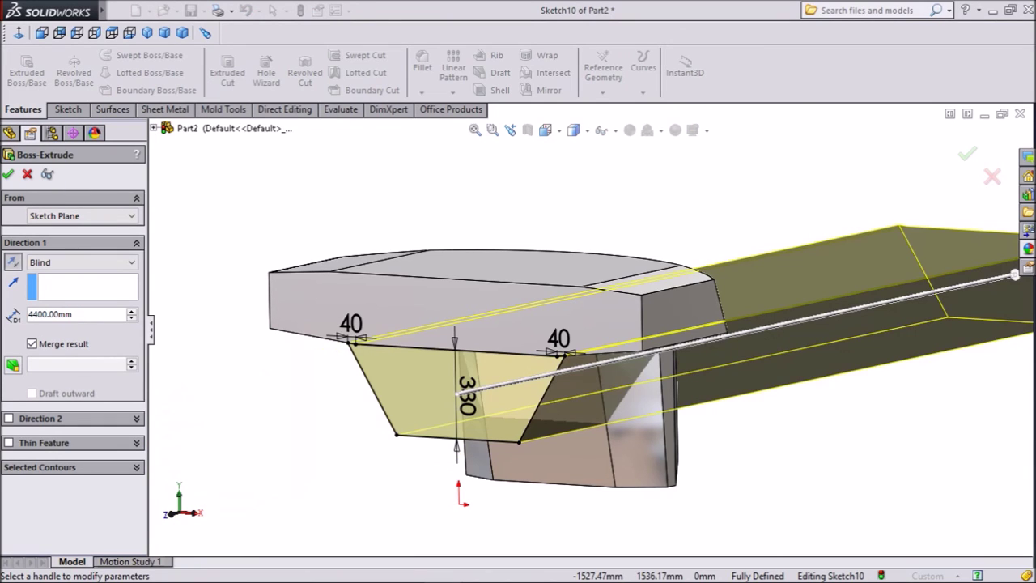
pyautogui.click(81, 261)
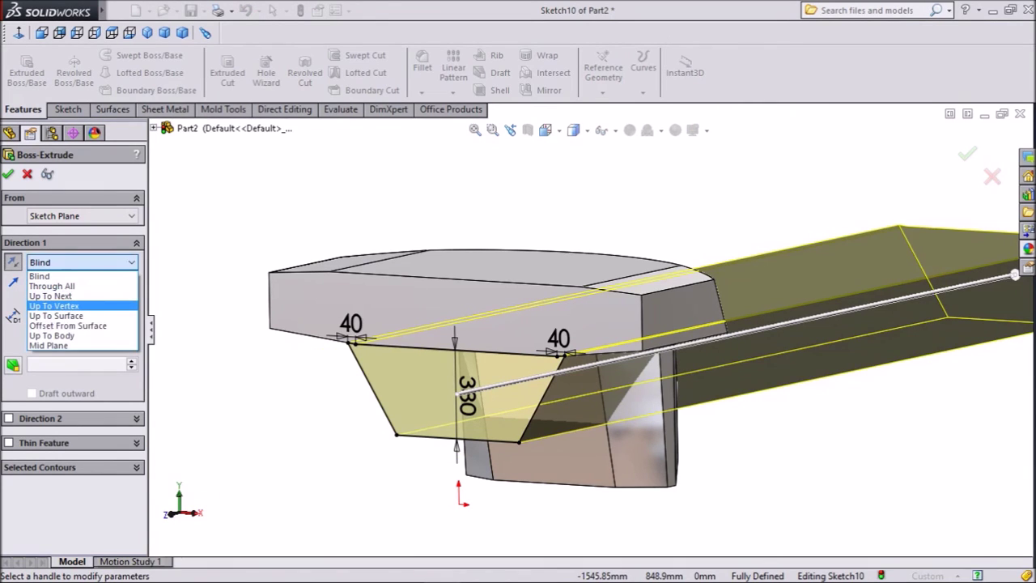
pyautogui.click(57, 292)
pyautogui.moveTo(724, 456); pyautogui.dragTo(699, 423, button='middle')
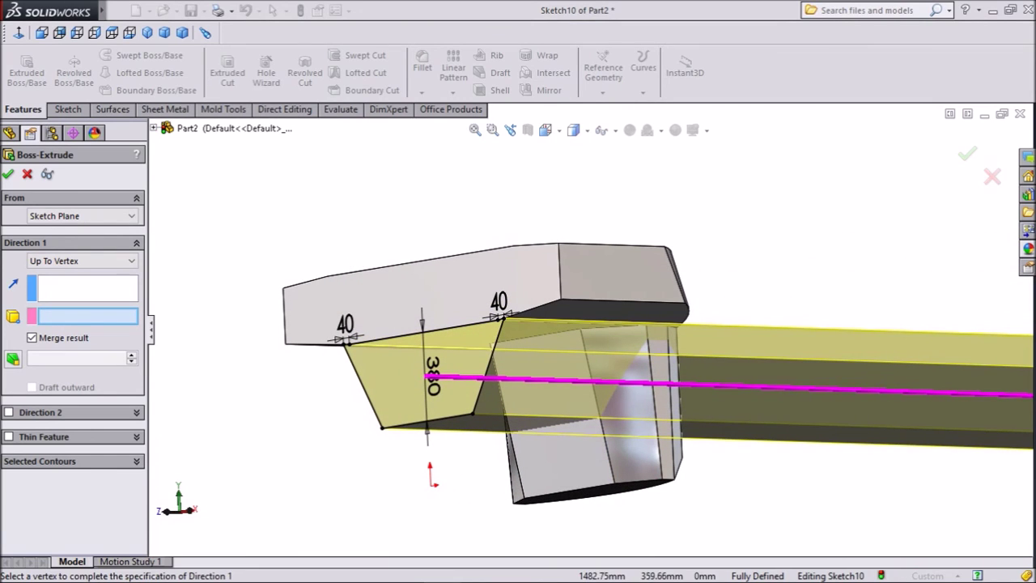
pyautogui.click(654, 401)
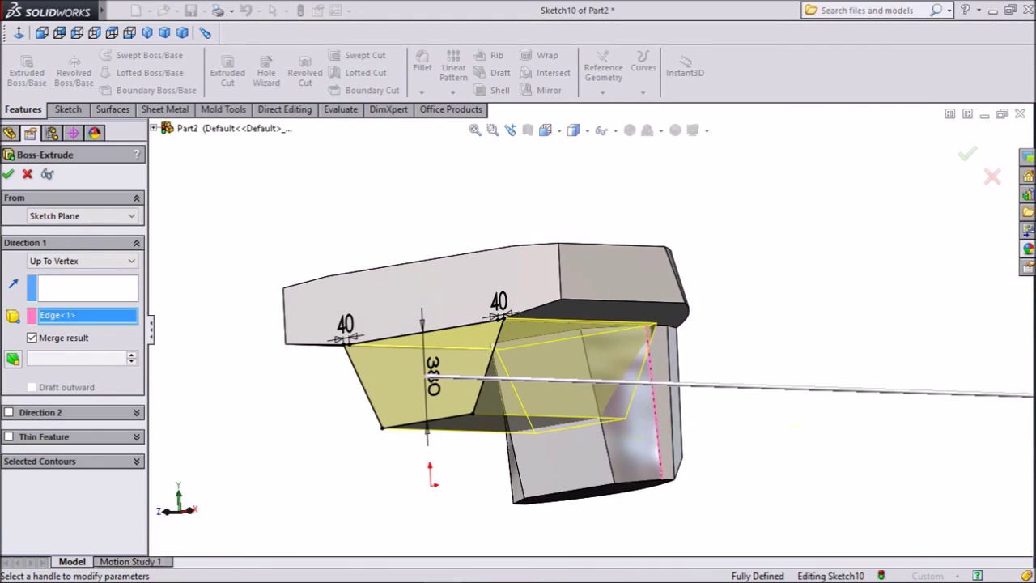
pyautogui.moveTo(714, 360); pyautogui.dragTo(656, 339, button='middle')
pyautogui.scroll(-3, 656, 339)
pyautogui.moveTo(675, 441)
pyautogui.mouseDown(button='middle')
pyautogui.moveTo(706, 467)
pyautogui.moveTo(679, 456)
pyautogui.mouseUp(button='middle')
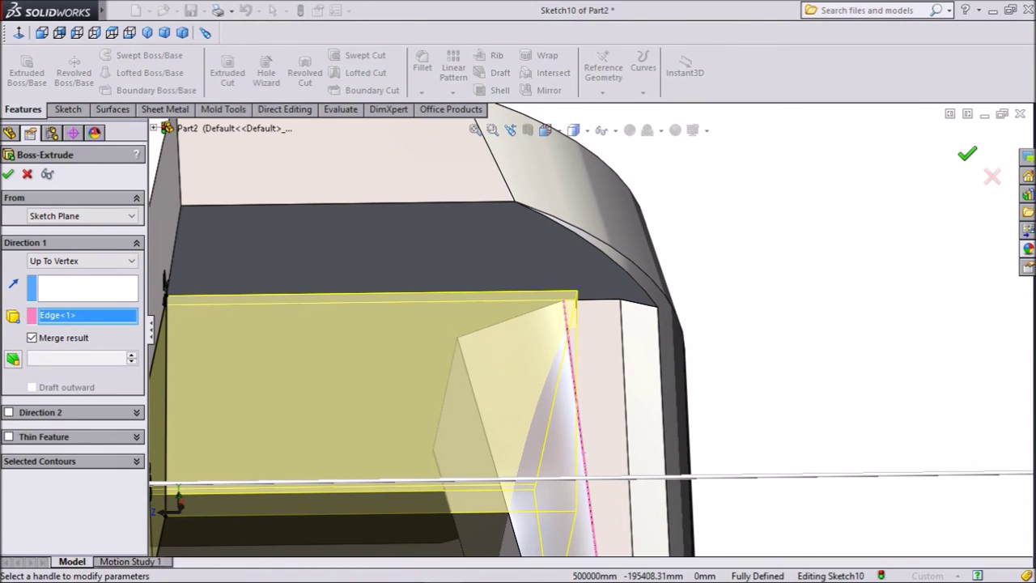
pyautogui.click(967, 154)
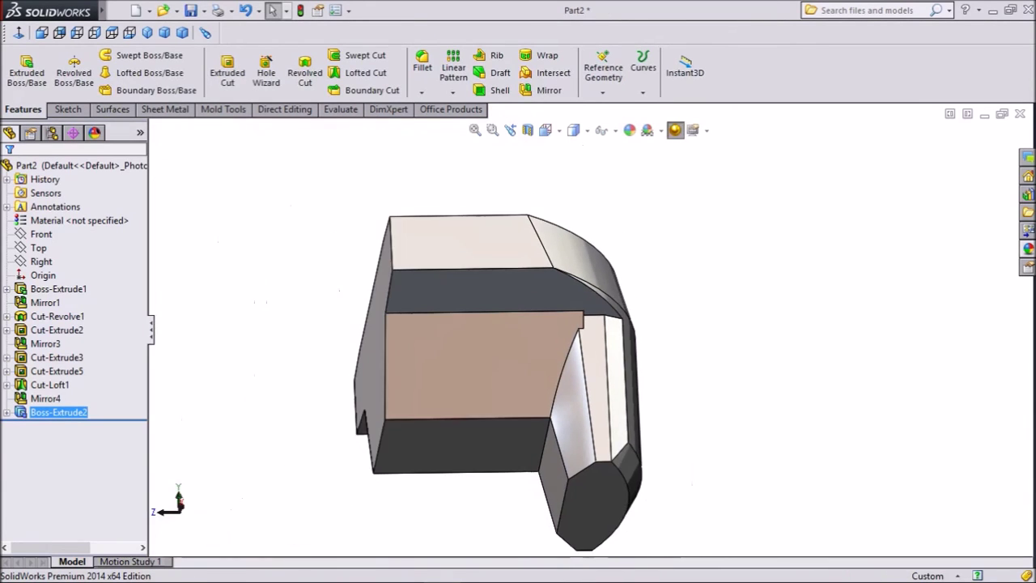
# Step: Edit the trapezoidal boss extrusion so its Up To Vertex reference is the edge between the block's two narrow side faces
pyautogui.moveTo(470, 364); pyautogui.dragTo(644, 275, button='middle')
pyautogui.scroll(-2, 644, 275)
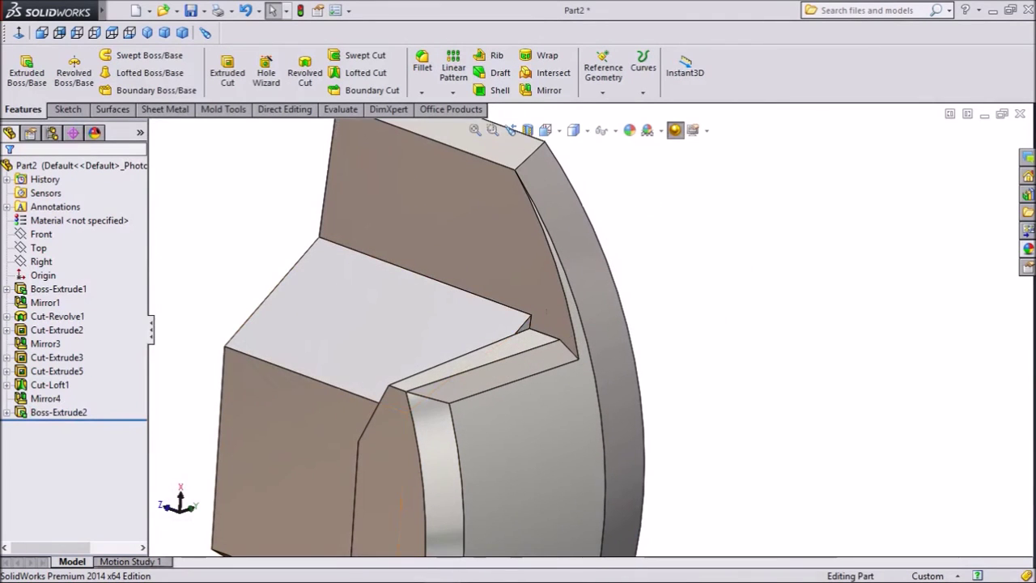
pyautogui.click(58, 412)
pyautogui.click(68, 371)
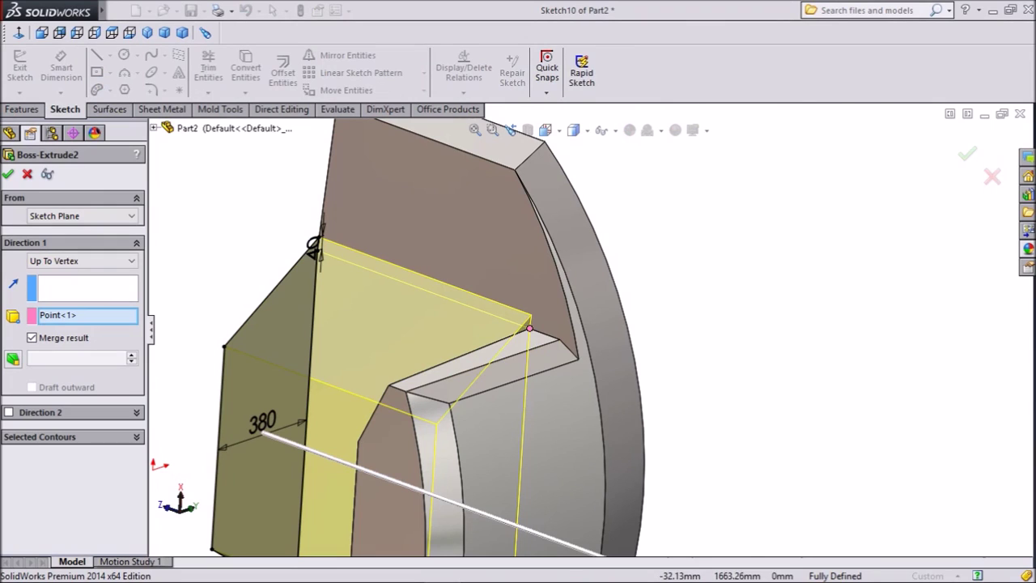
pyautogui.click(485, 366)
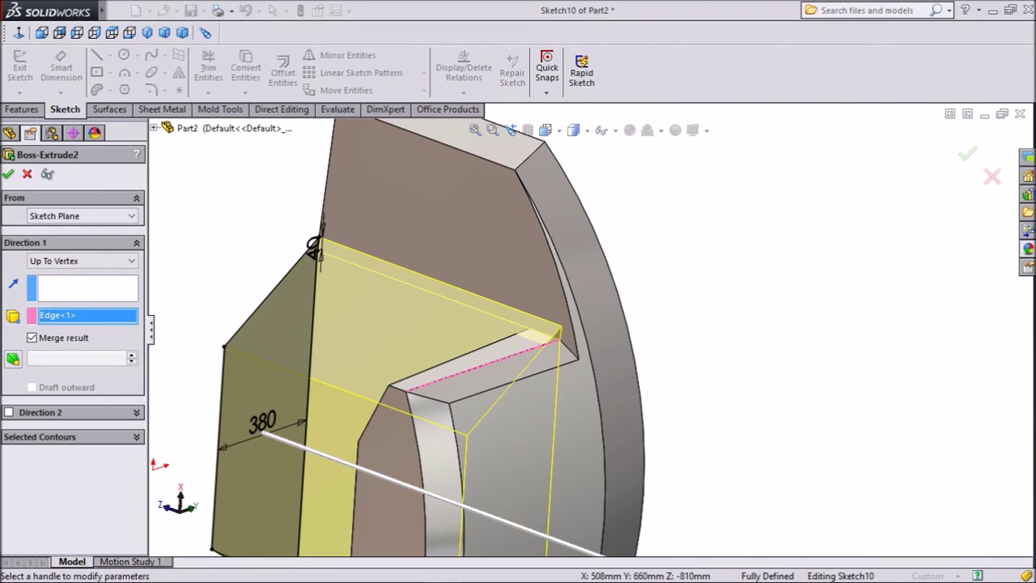
pyautogui.click(8, 174)
# Step: Sketch on the small triangular end face of the trapezoidal boss and convert the face's edges into a triangular profile
pyautogui.scroll(1, 589, 333)
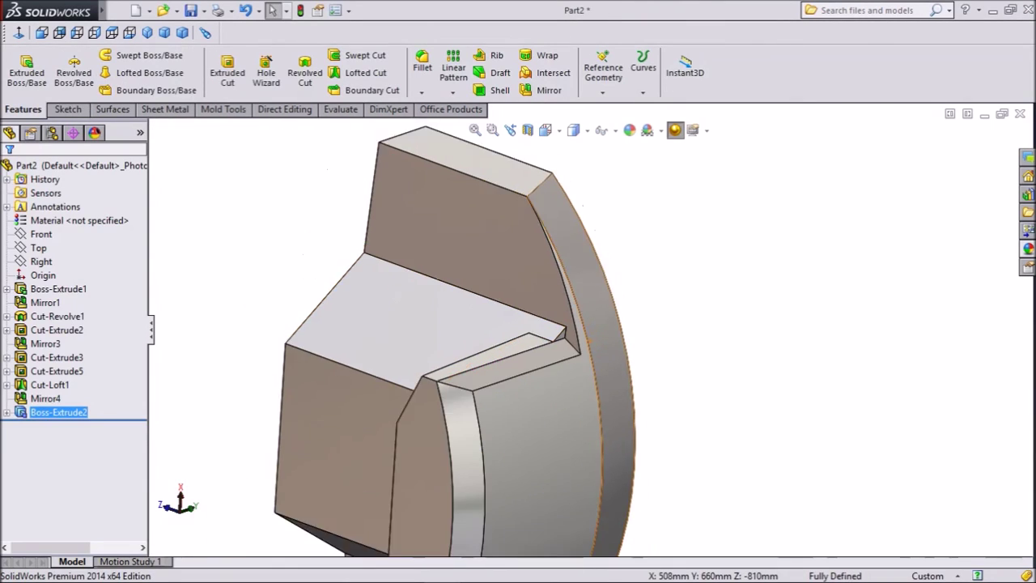
pyautogui.scroll(2, 595, 340)
pyautogui.moveTo(594, 311); pyautogui.dragTo(620, 308, button='middle')
pyautogui.scroll(-5, 573, 336)
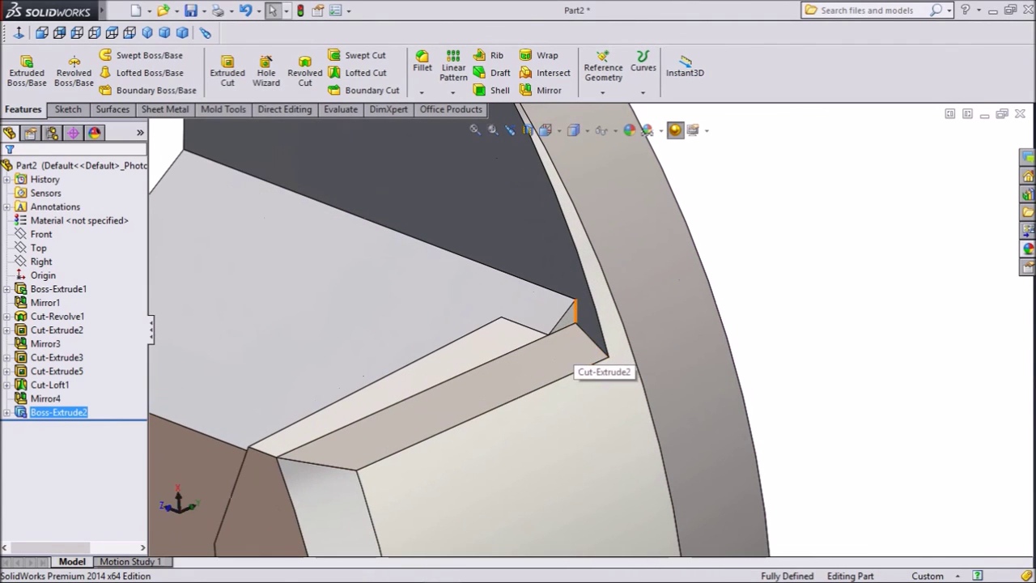
pyautogui.click(565, 323)
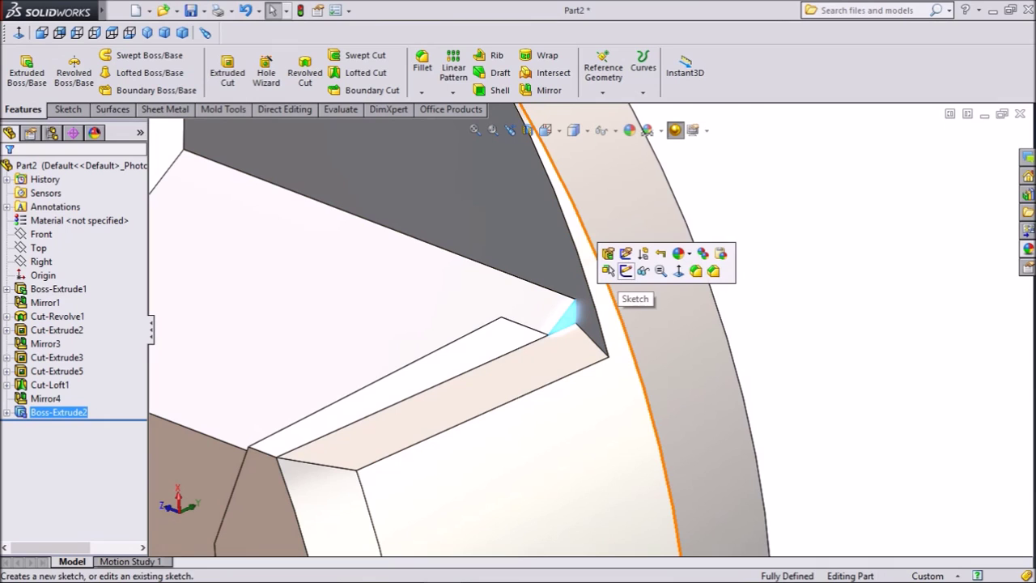
pyautogui.click(626, 271)
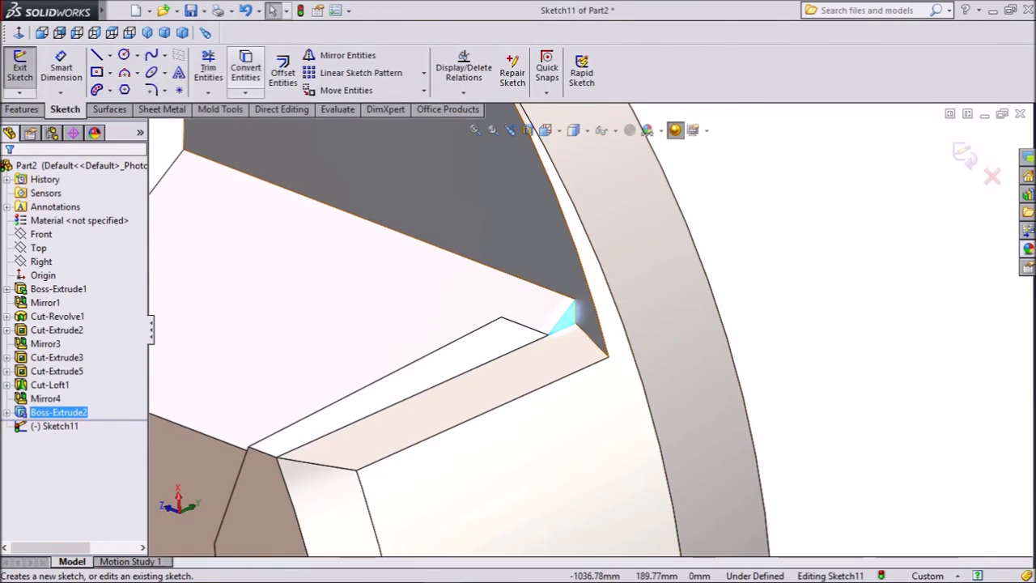
pyautogui.click(245, 66)
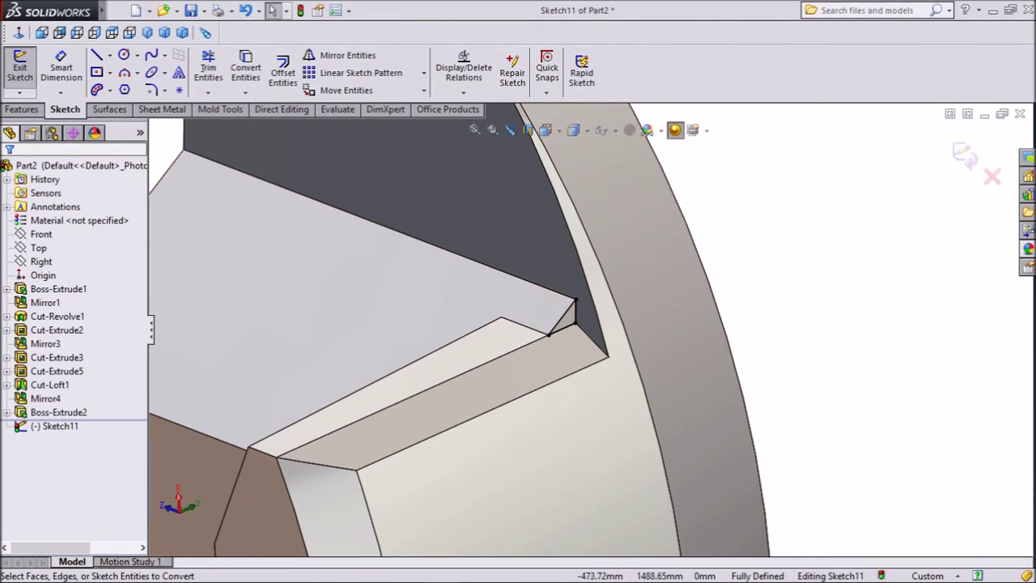
pyautogui.click(964, 156)
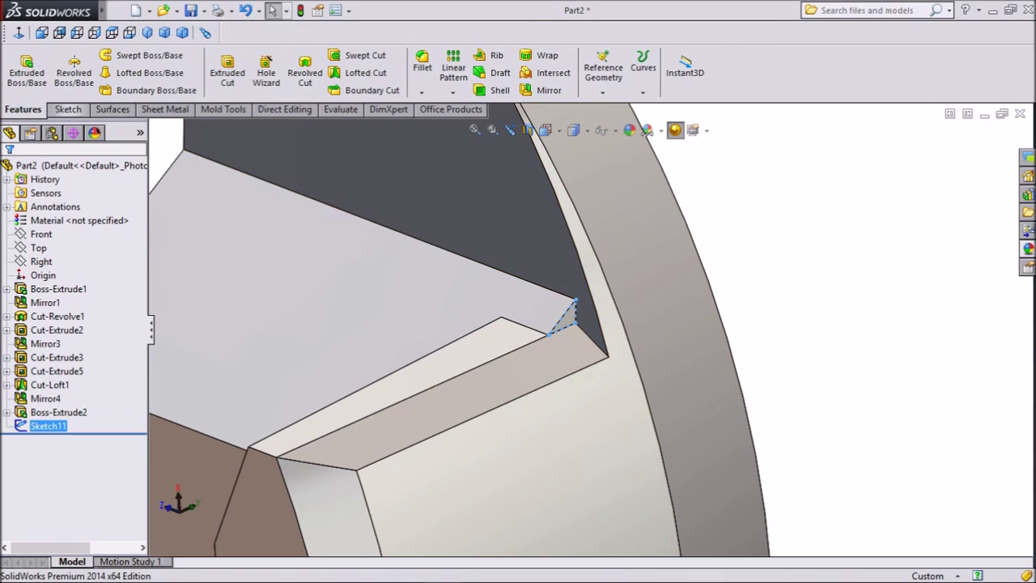
# Step: Create a 3D sketch with one point on the vertex where the block's narrow side face meets the crossbar's curved side
pyautogui.click(68, 110)
pyautogui.click(19, 92)
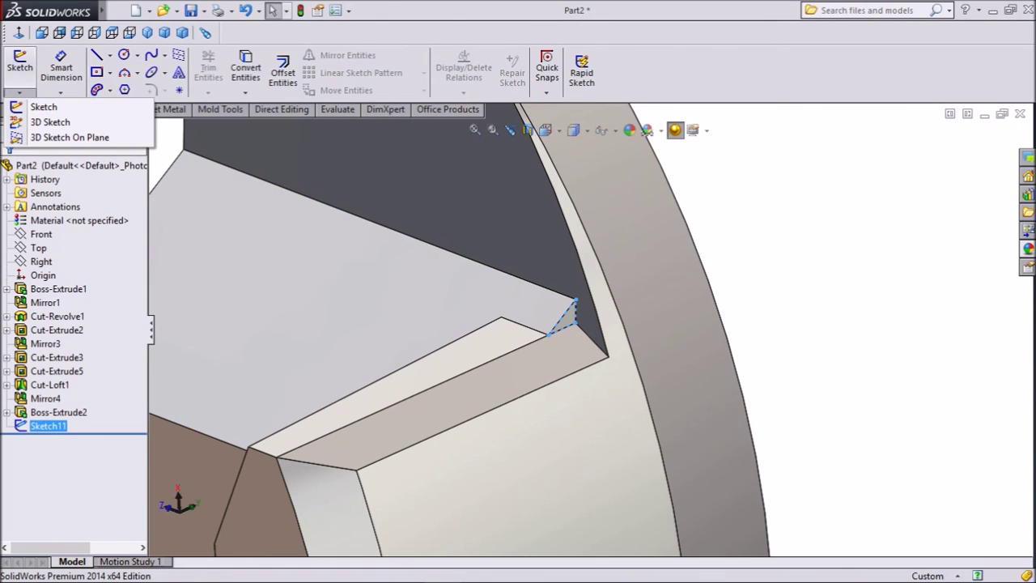
pyautogui.click(41, 120)
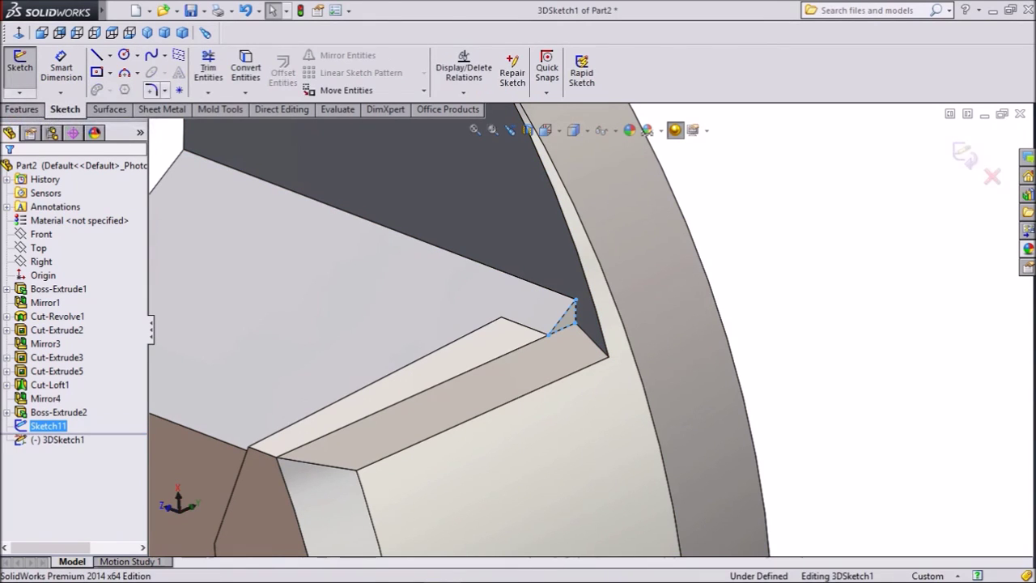
pyautogui.click(179, 90)
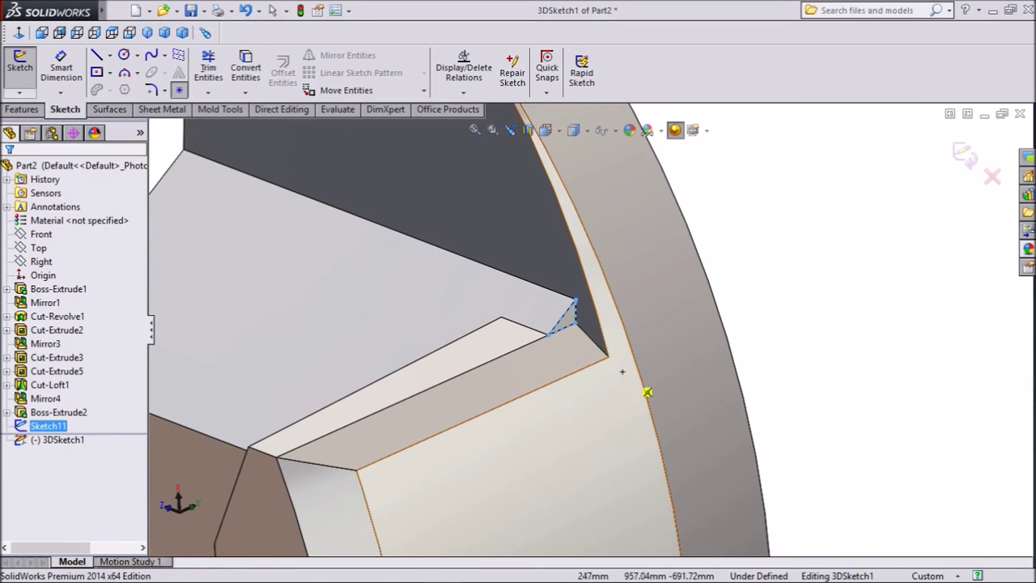
pyautogui.click(610, 358)
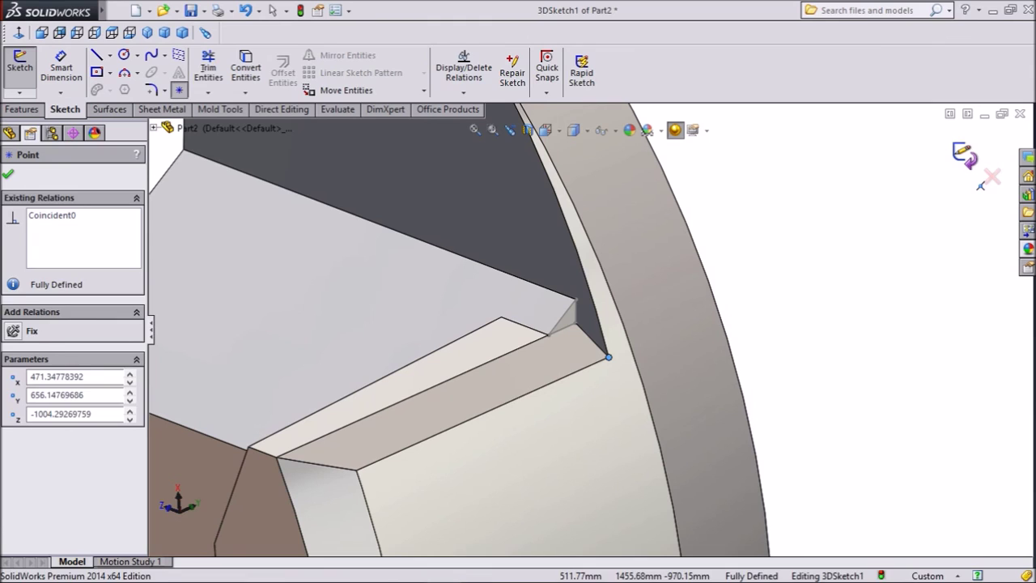
pyautogui.click(966, 159)
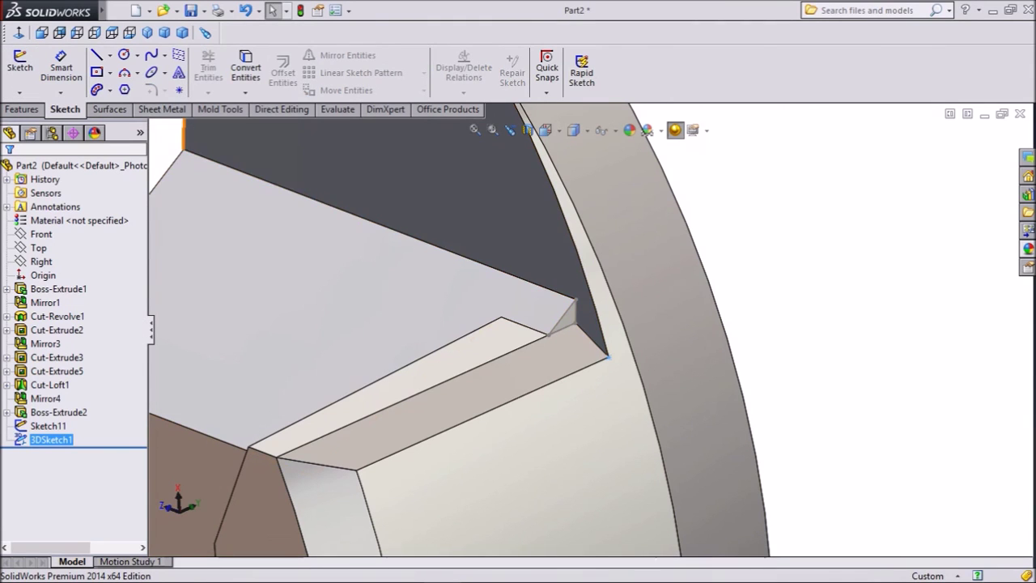
# Step: Create a lofted boss between the 3D sketch point and the triangular profile to fill the corner gap
pyautogui.click(23, 109)
pyautogui.click(150, 72)
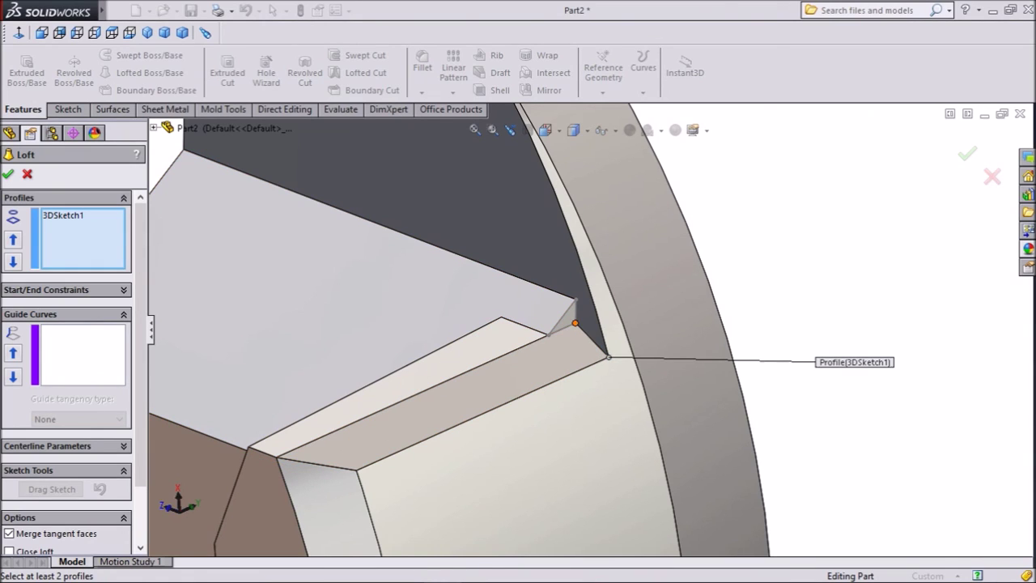
pyautogui.click(575, 323)
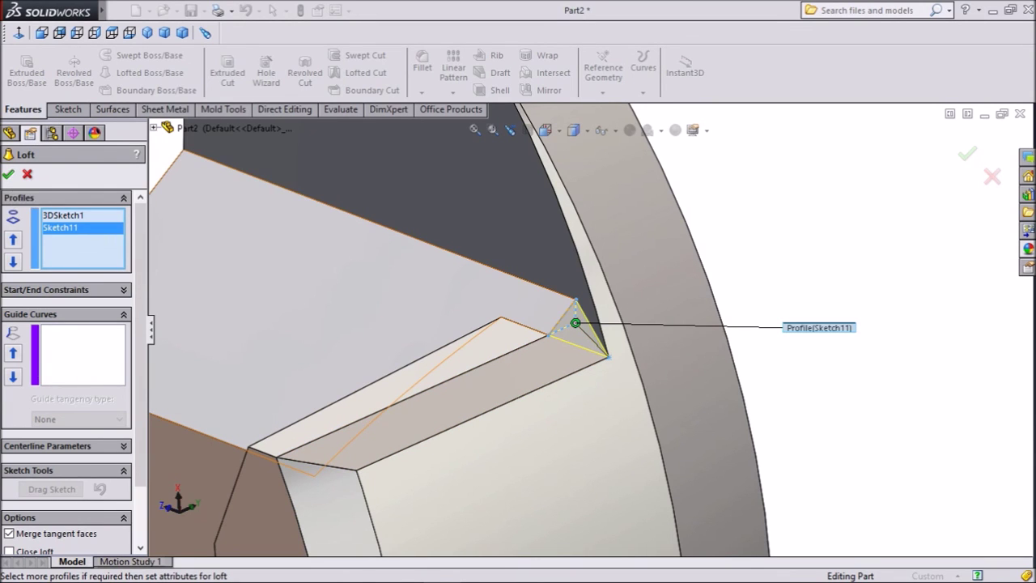
pyautogui.press('Return')
# Step: Mirror the lofted corner fill about the Right plane
pyautogui.scroll(3, 587, 329)
pyautogui.moveTo(569, 350); pyautogui.dragTo(728, 287, button='middle')
pyautogui.scroll(4, 589, 329)
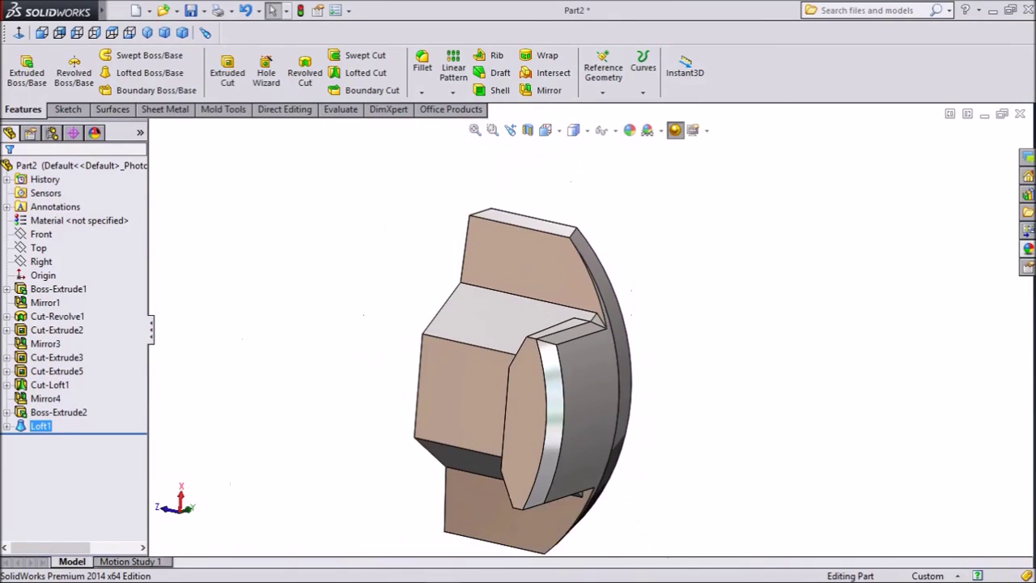
pyautogui.moveTo(591, 348); pyautogui.dragTo(546, 353, button='middle')
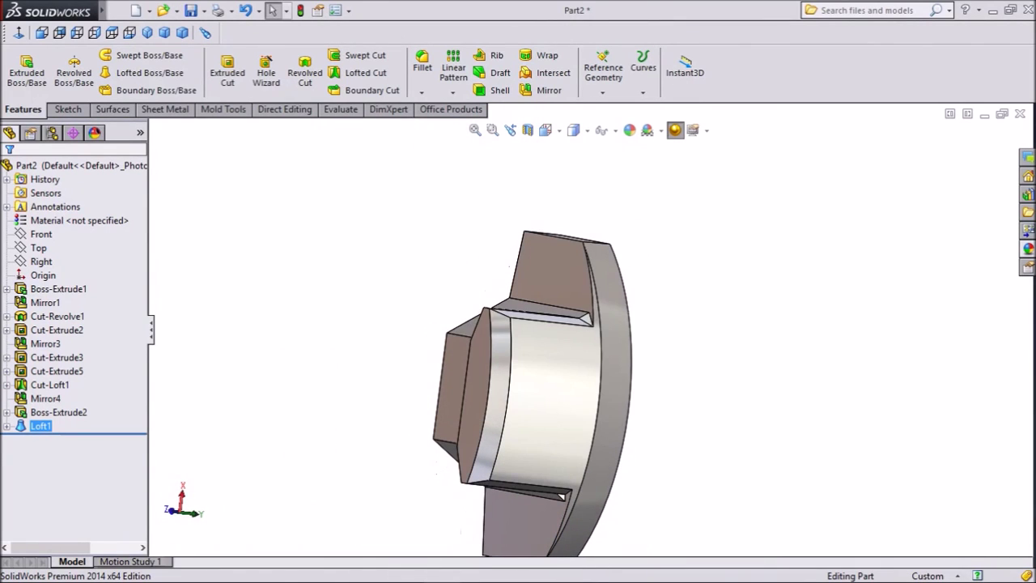
pyautogui.click(40, 261)
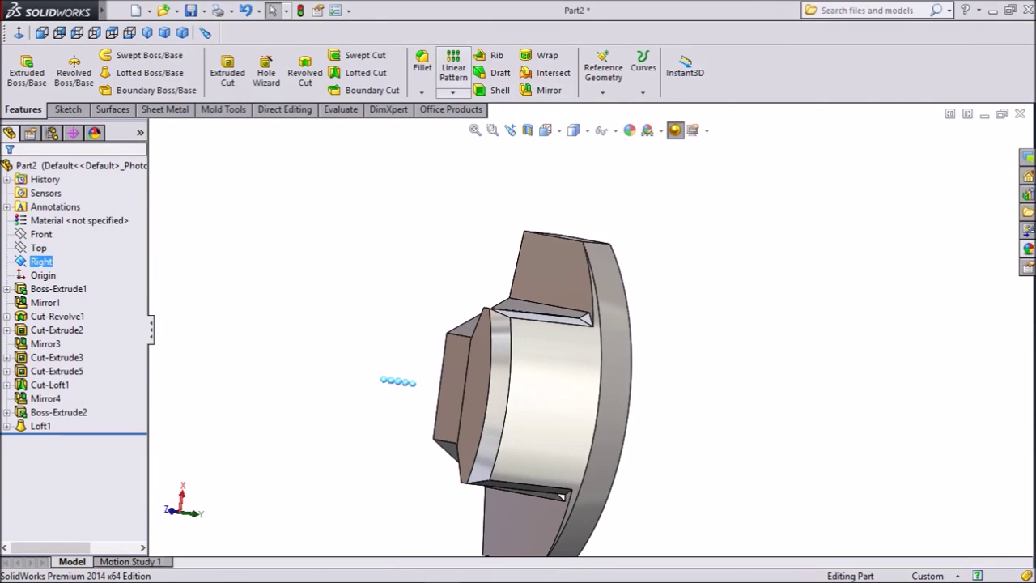
pyautogui.click(452, 91)
pyautogui.click(476, 137)
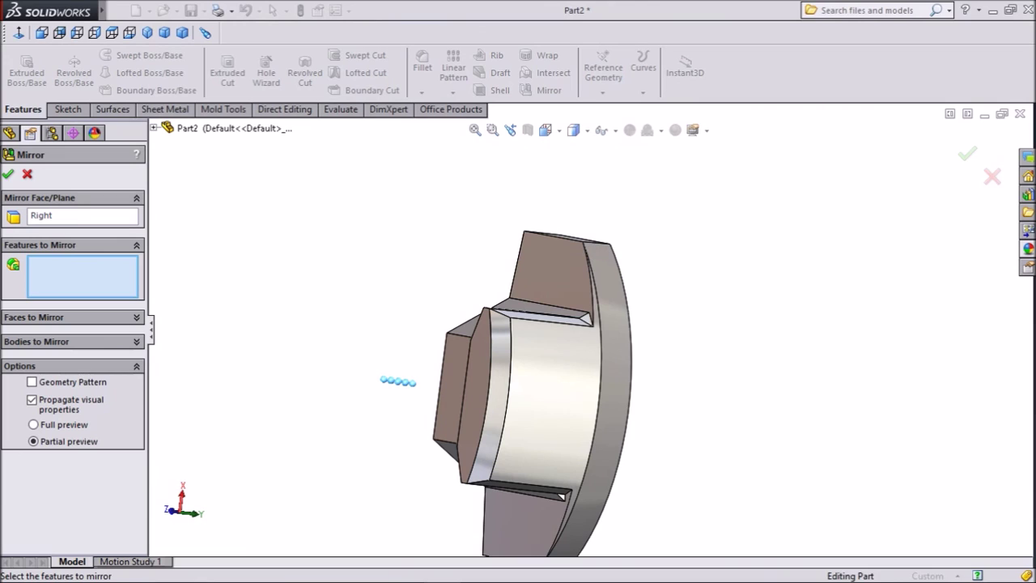
pyautogui.click(154, 128)
pyautogui.click(201, 389)
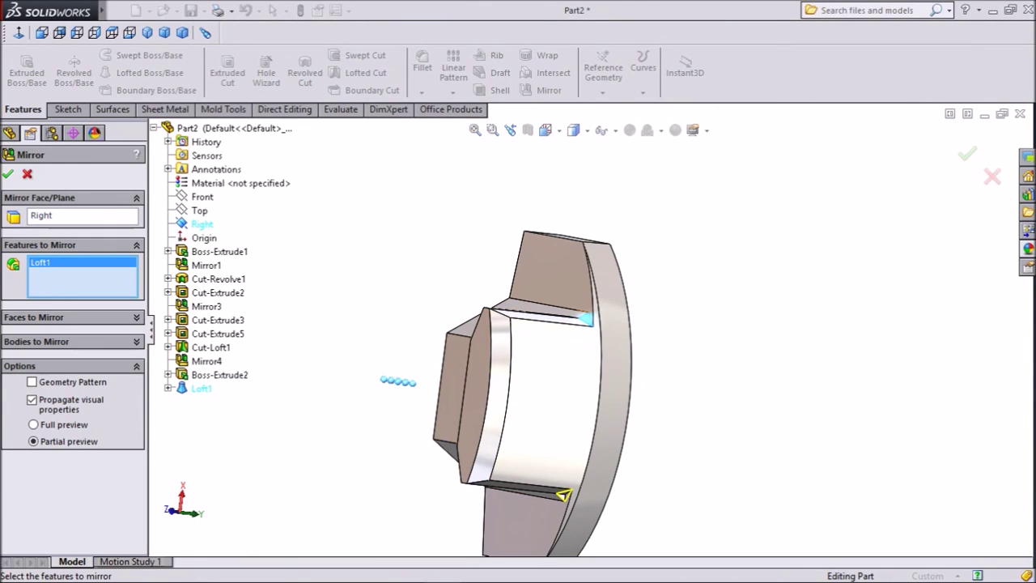
pyautogui.click(8, 175)
# Step: Examine the finished solid from several angles, including its underside, curved side and crossbar top
pyautogui.moveTo(454, 356); pyautogui.dragTo(632, 327, button='middle')
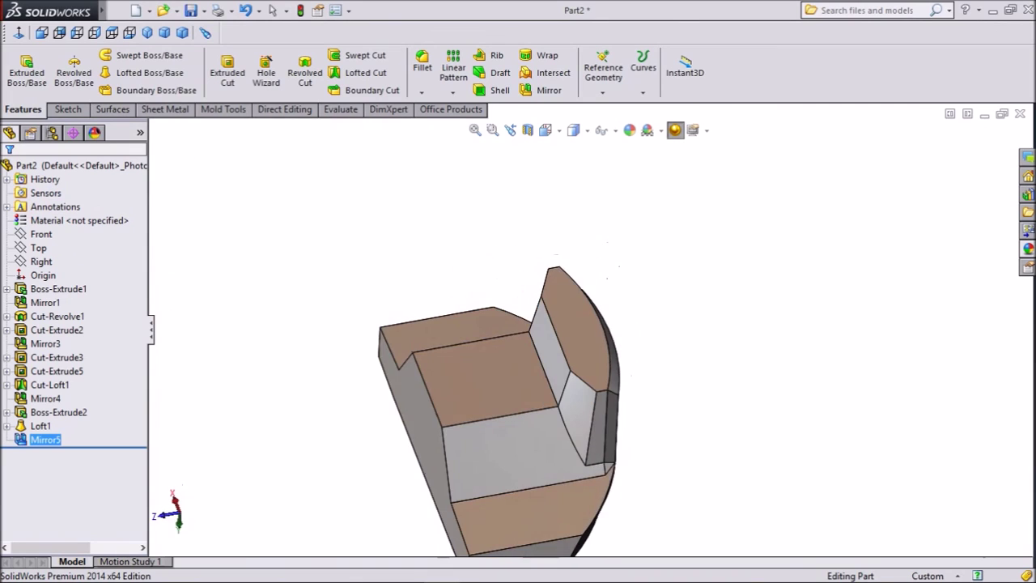
pyautogui.scroll(3, 495, 377)
pyautogui.moveTo(496, 376); pyautogui.dragTo(615, 267, button='middle')
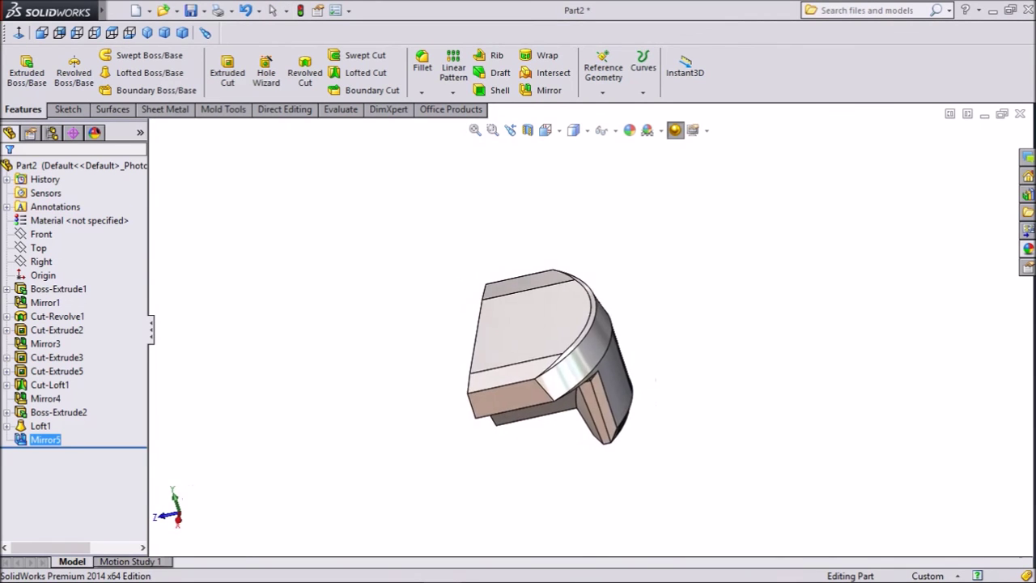
pyautogui.press('Escape')
pyautogui.scroll(-3, 593, 340)
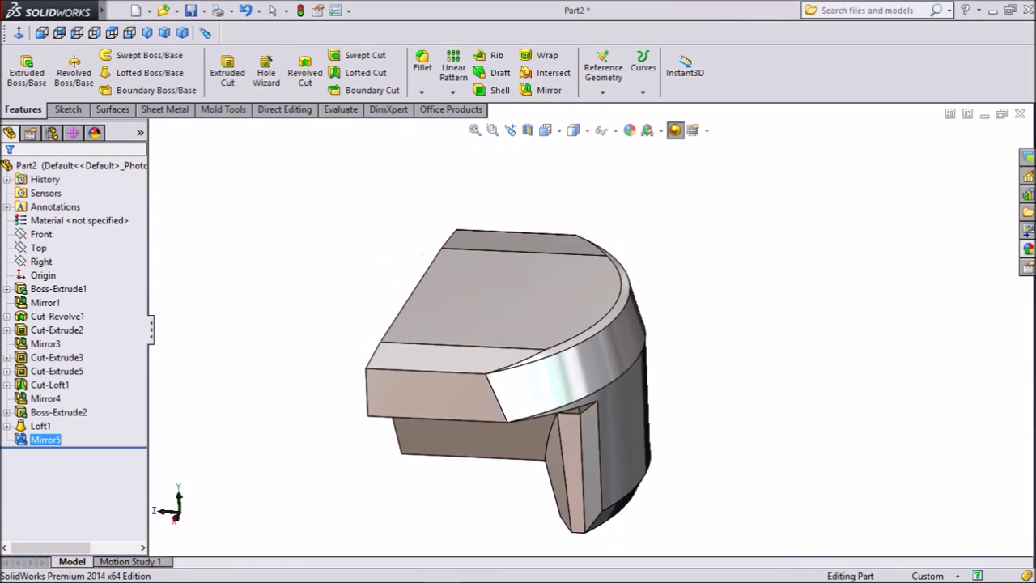
pyautogui.scroll(-1, 651, 384)
pyautogui.scroll(1, 652, 385)
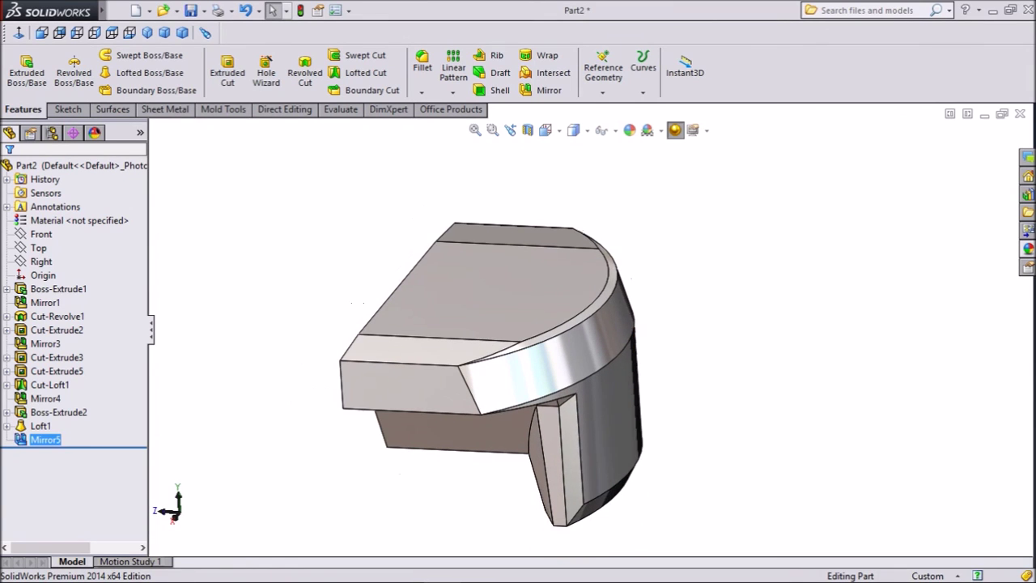
pyautogui.moveTo(617, 311); pyautogui.dragTo(627, 349, button='middle')
pyautogui.scroll(-2, 627, 350)
pyautogui.scroll(1, 640, 397)
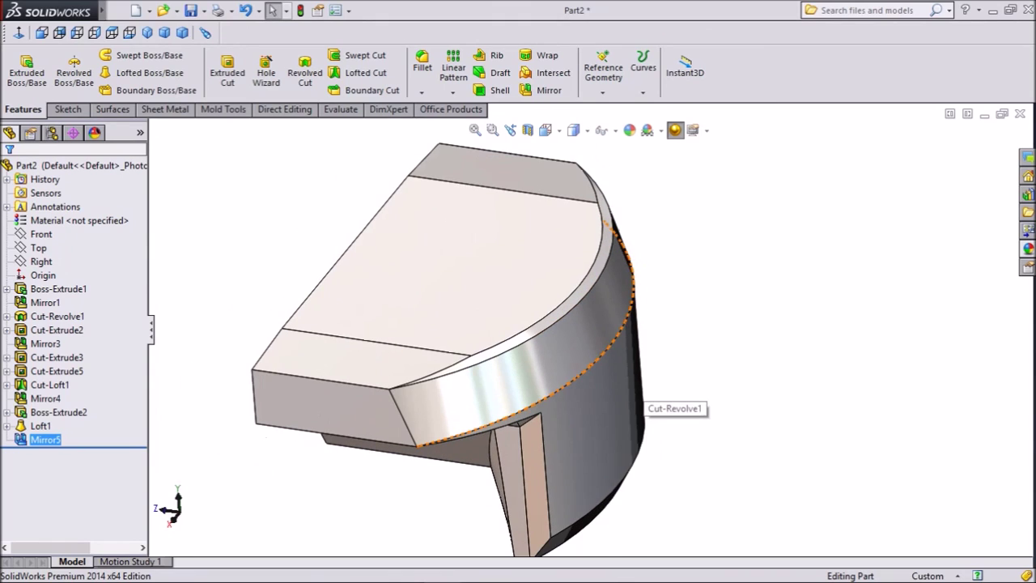
pyautogui.scroll(1, 597, 331)
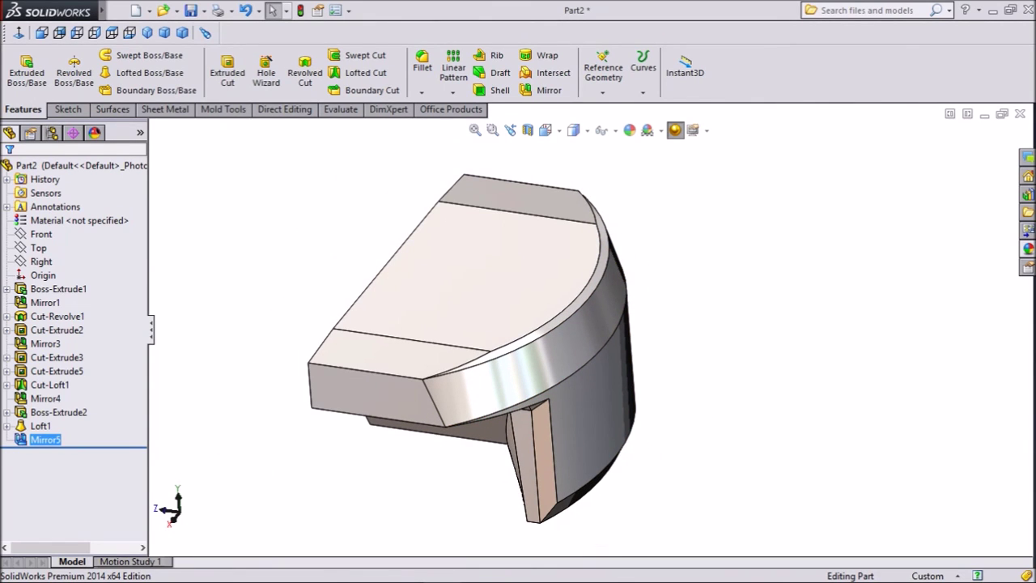
pyautogui.moveTo(597, 348)
pyautogui.mouseDown(button='middle')
pyautogui.moveTo(462, 312)
pyautogui.moveTo(333, 316)
pyautogui.moveTo(486, 384)
pyautogui.moveTo(483, 404)
pyautogui.moveTo(396, 312)
pyautogui.moveTo(332, 317)
pyautogui.moveTo(360, 322)
pyautogui.moveTo(453, 381)
pyautogui.moveTo(501, 387)
pyautogui.moveTo(482, 390)
pyautogui.moveTo(567, 360)
pyautogui.moveTo(623, 374)
pyautogui.moveTo(619, 409)
pyautogui.moveTo(469, 312)
pyautogui.moveTo(567, 356)
pyautogui.moveTo(623, 332)
pyautogui.moveTo(453, 356)
pyautogui.moveTo(486, 437)
pyautogui.moveTo(567, 389)
pyautogui.moveTo(631, 421)
pyautogui.moveTo(502, 323)
pyautogui.moveTo(607, 340)
pyautogui.mouseUp(button='middle')
pyautogui.press('Right')
pyautogui.press('Right')
pyautogui.press('Right')
pyautogui.press('Right')
pyautogui.press('Right')
pyautogui.press('Right')
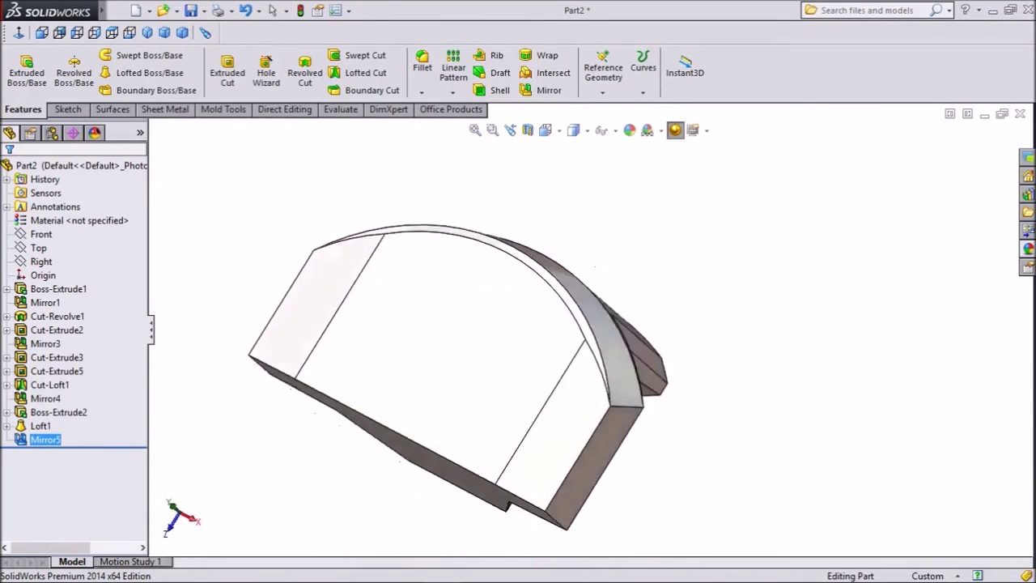